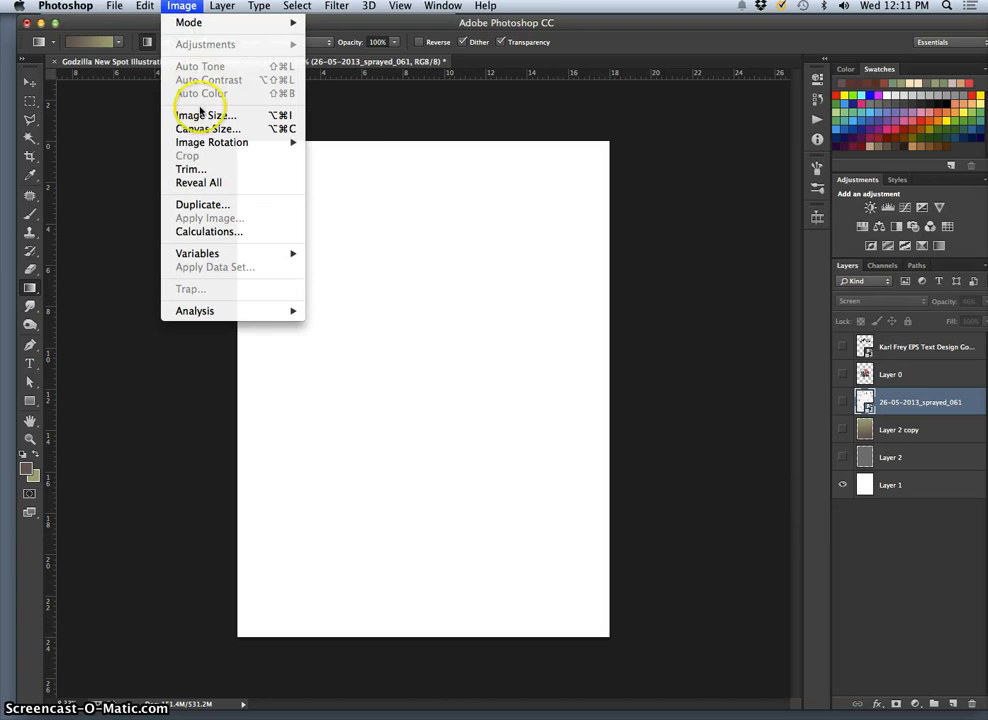
# Check the document's image size with its width and height shown in inches.
pyautogui.click(195, 115)
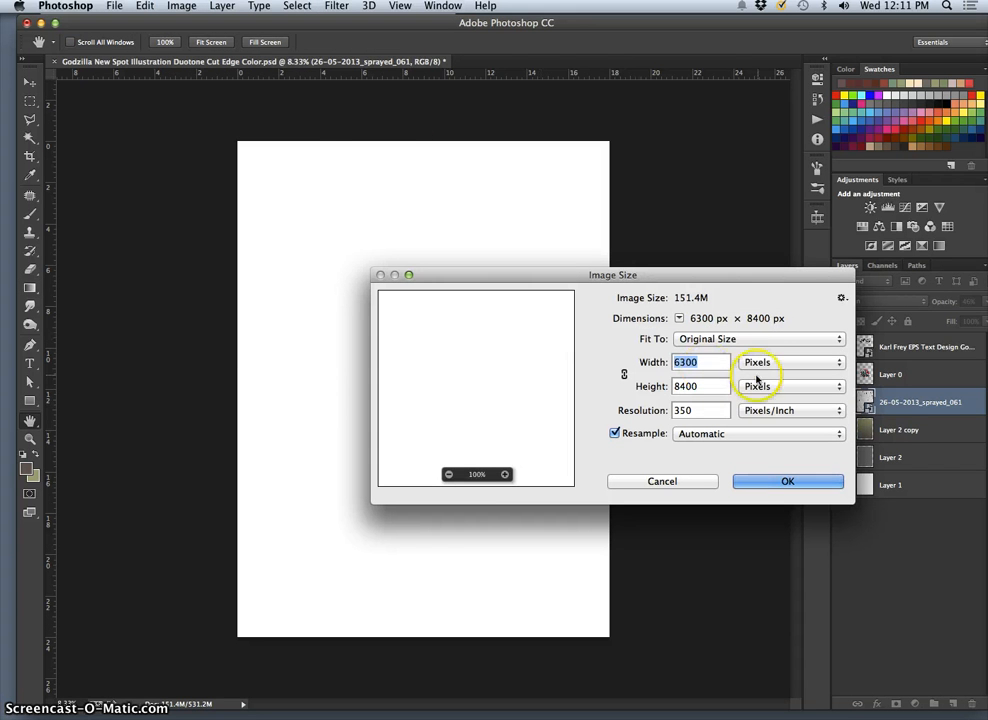
pyautogui.click(757, 379)
pyautogui.click(756, 376)
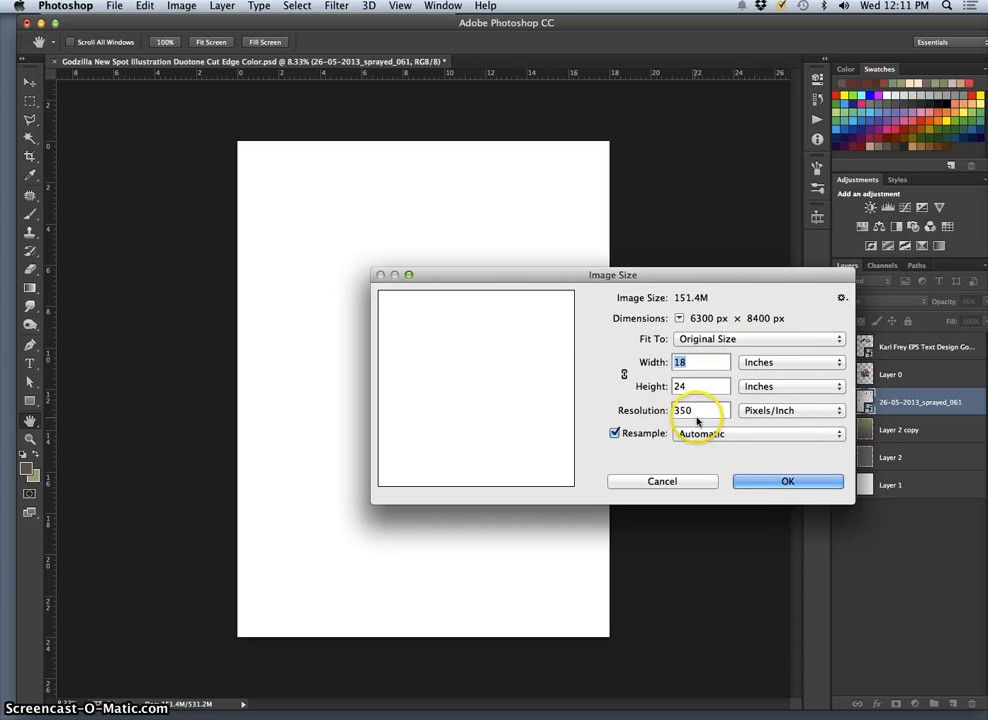
pyautogui.click(775, 480)
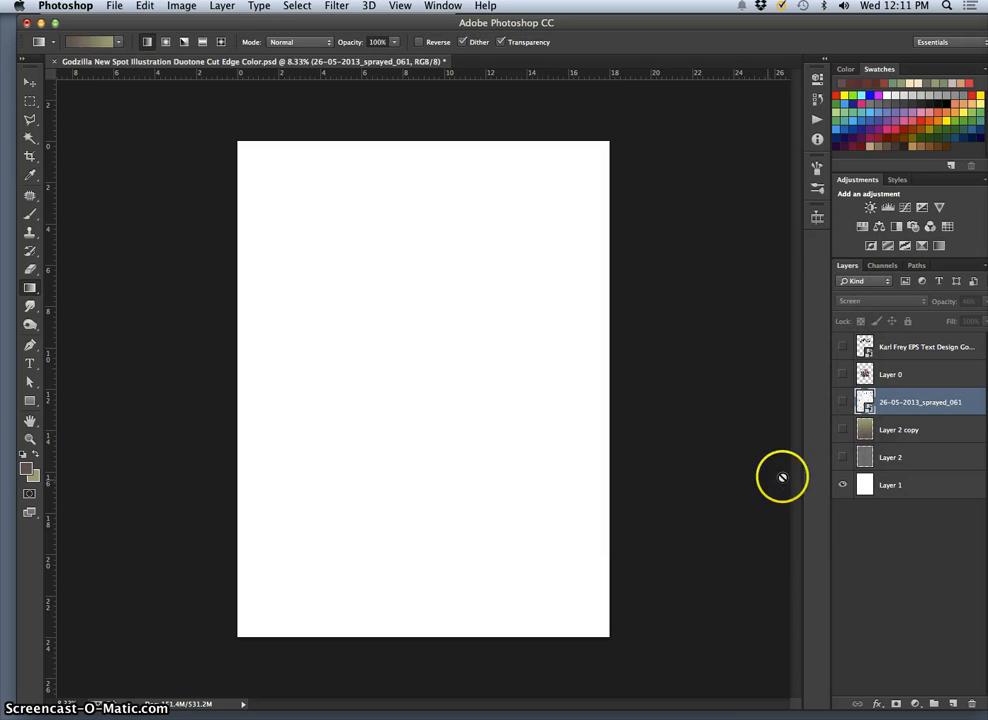
# Show the grey rectangle on Layer 2 and the gradient rectangle on Layer 2 copy.
pyautogui.click(842, 457)
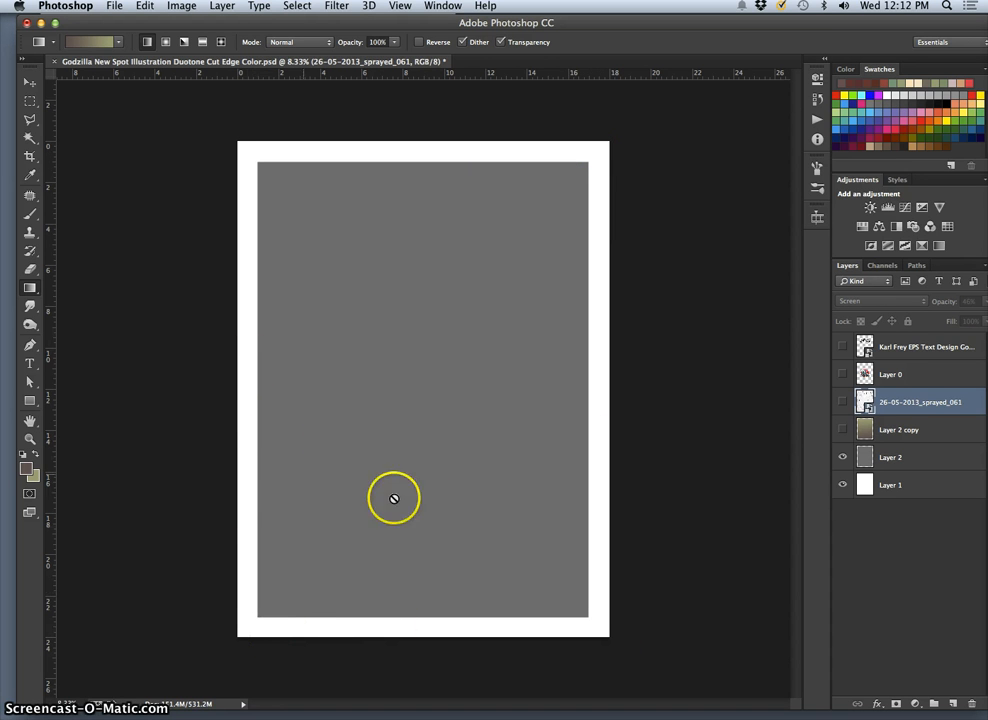
pyautogui.click(842, 432)
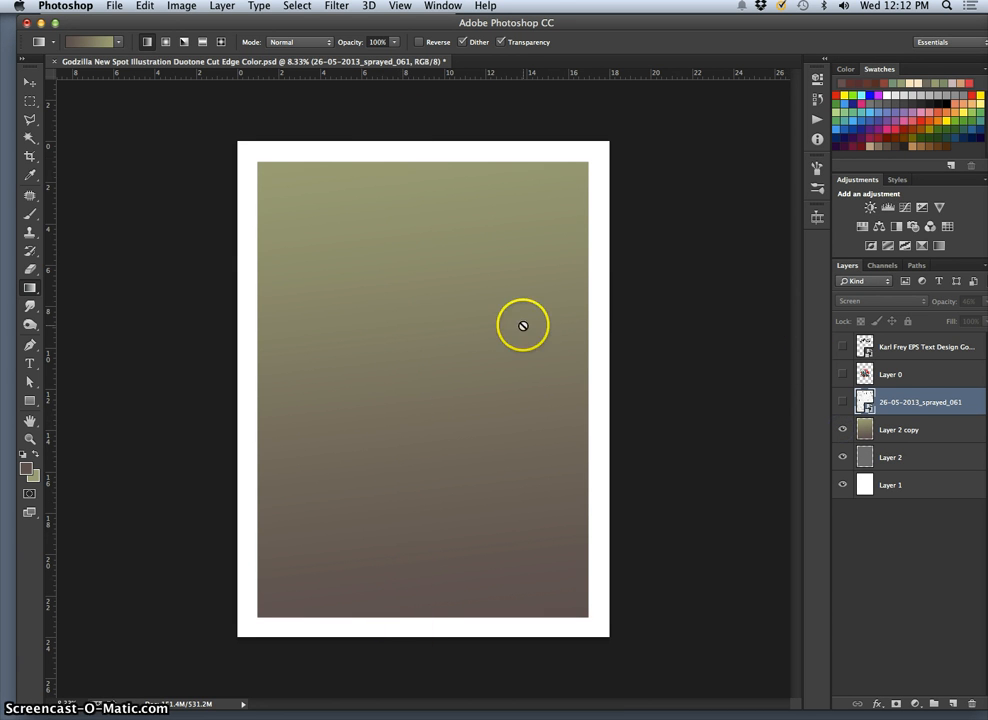
pyautogui.click(118, 41)
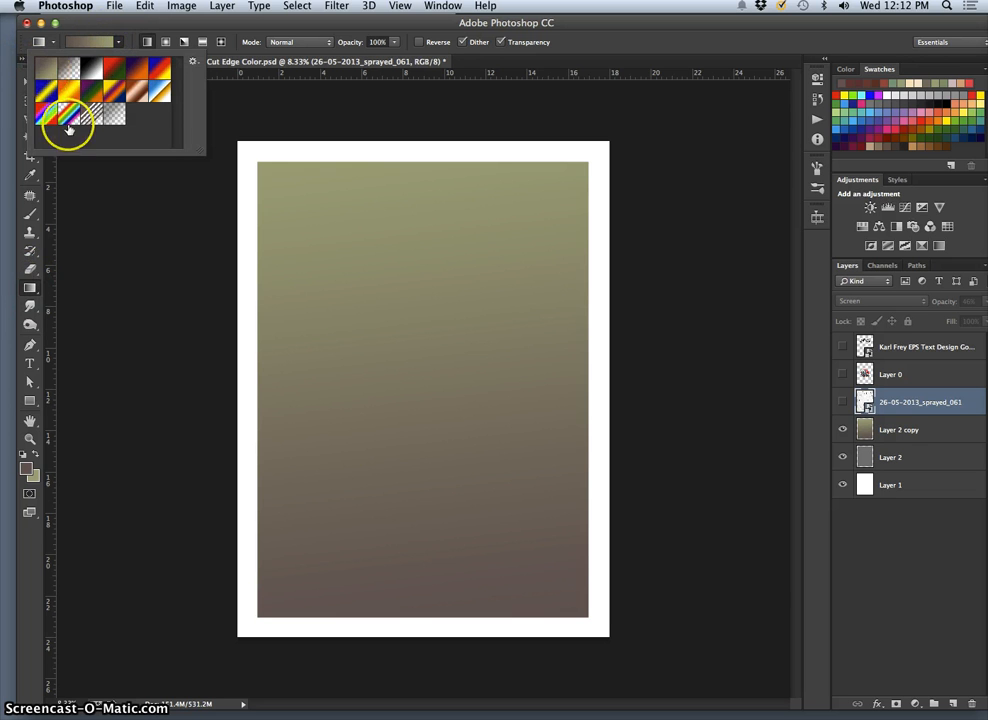
pyautogui.click(86, 214)
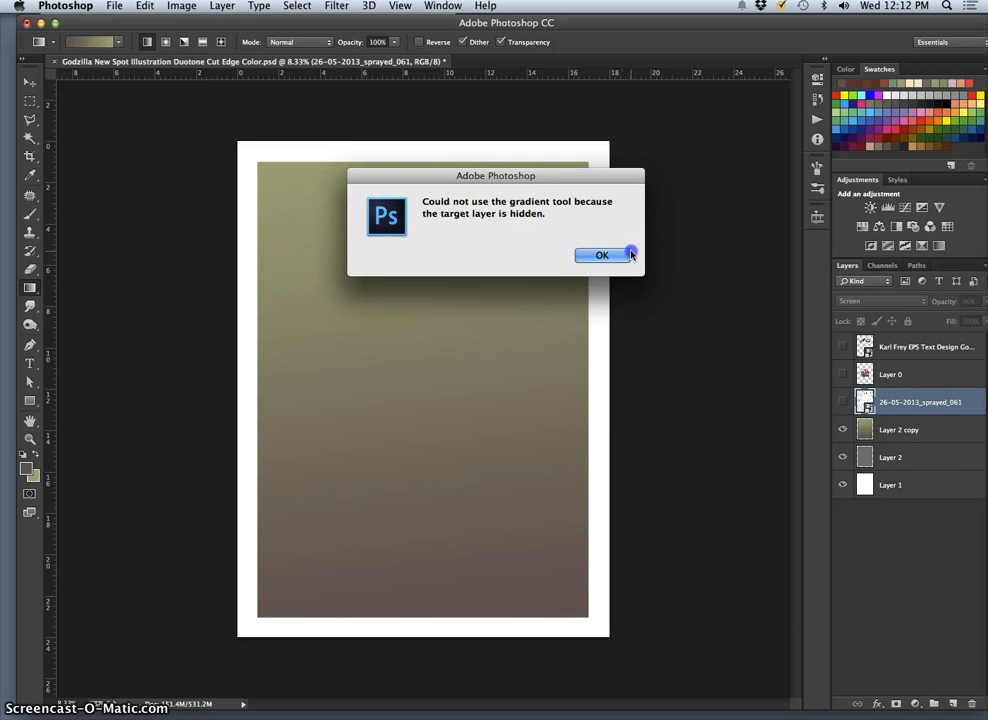
pyautogui.click(621, 256)
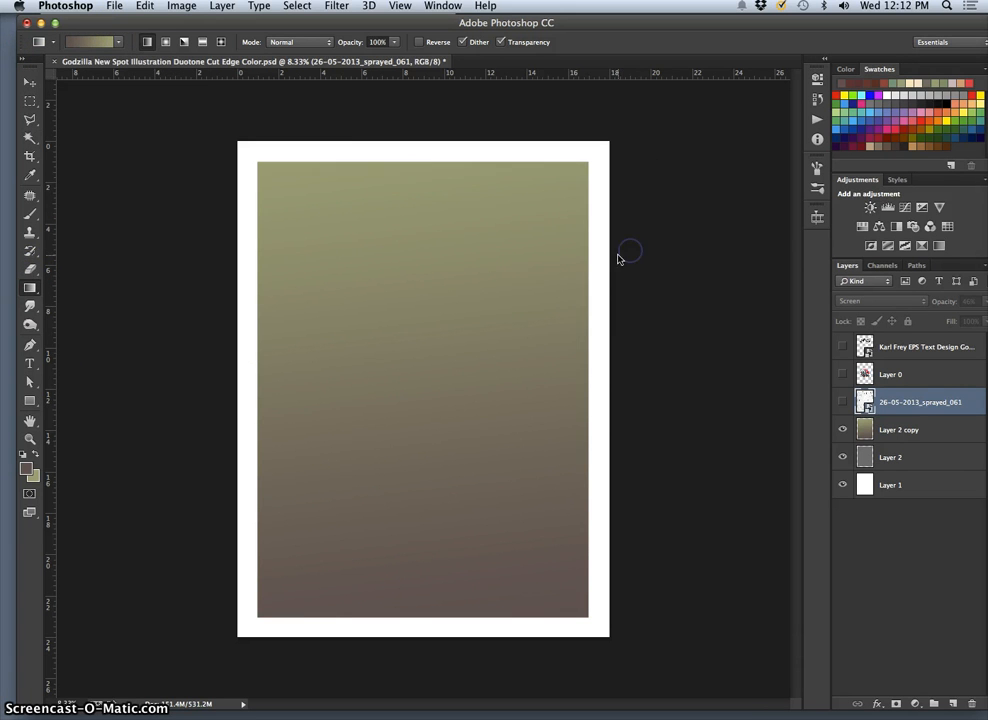
# Show the 26-05-2013_sprayed_061 texture layer and try the Multiply and Color Burn blend modes on it.
pyautogui.click(842, 402)
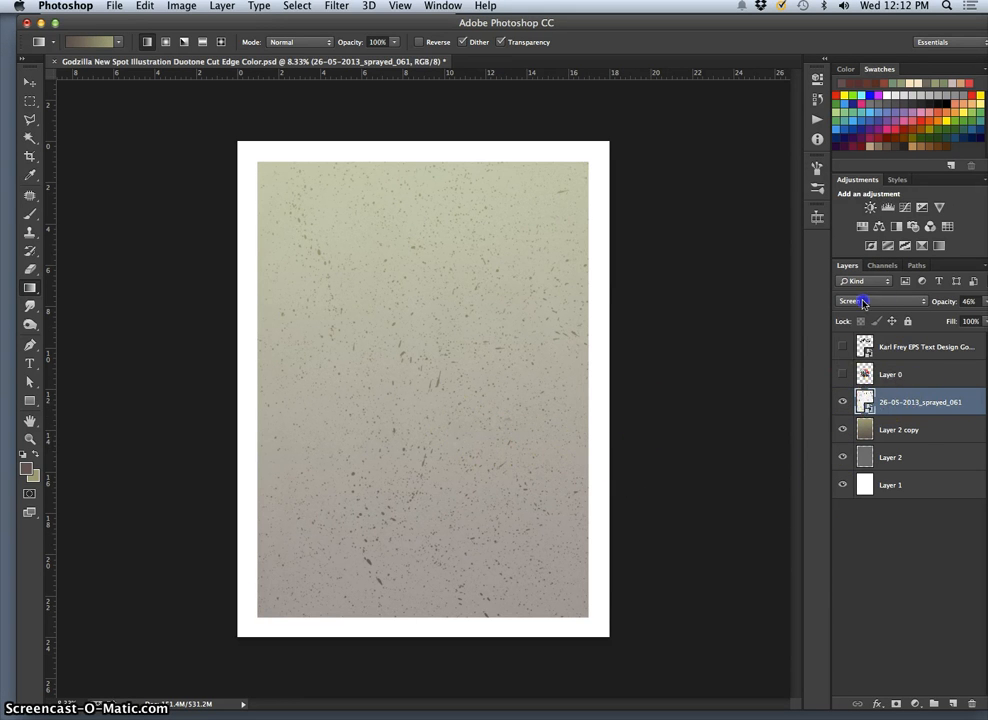
pyautogui.click(863, 301)
pyautogui.click(858, 246)
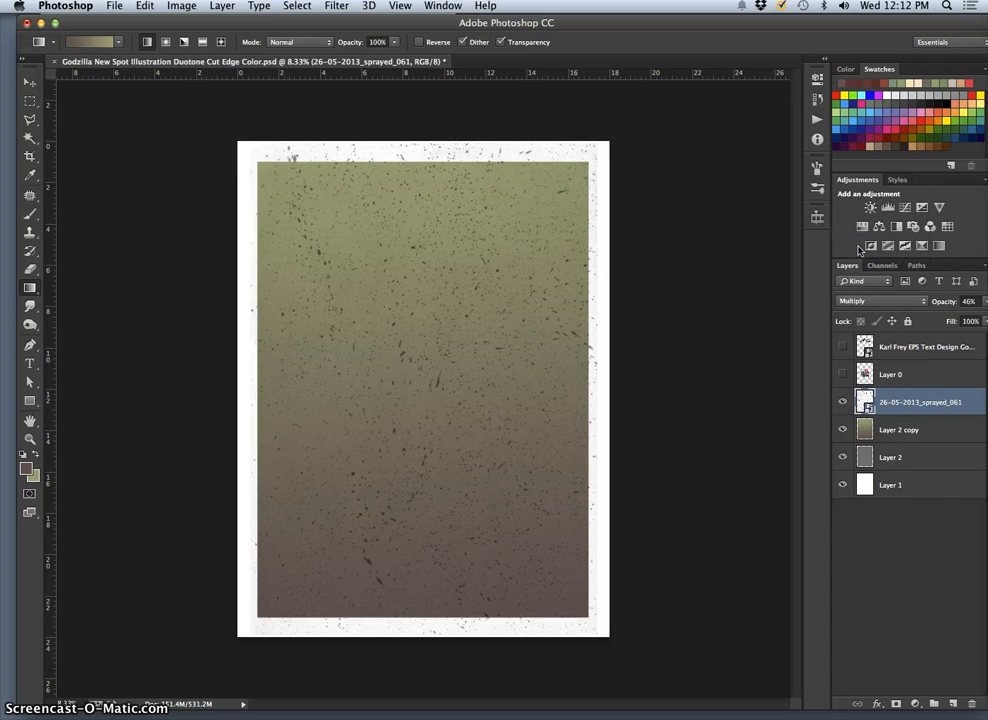
pyautogui.click(865, 300)
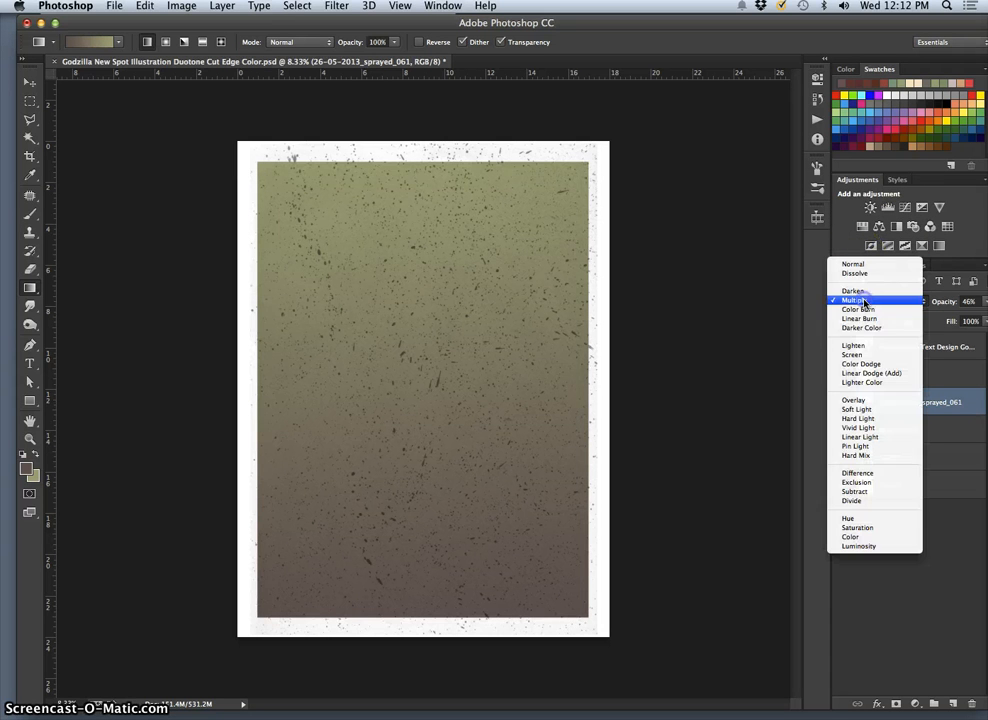
pyautogui.click(863, 311)
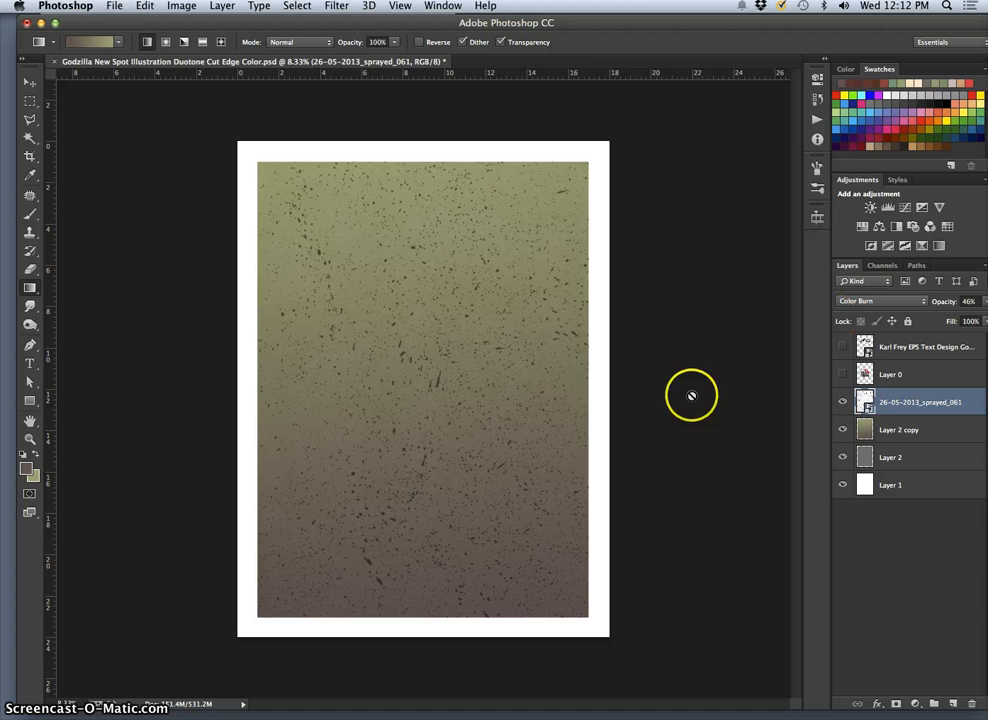
# Show the Godzilla illustration on Layer 0 and the Godzilla text design layer.
pyautogui.click(842, 374)
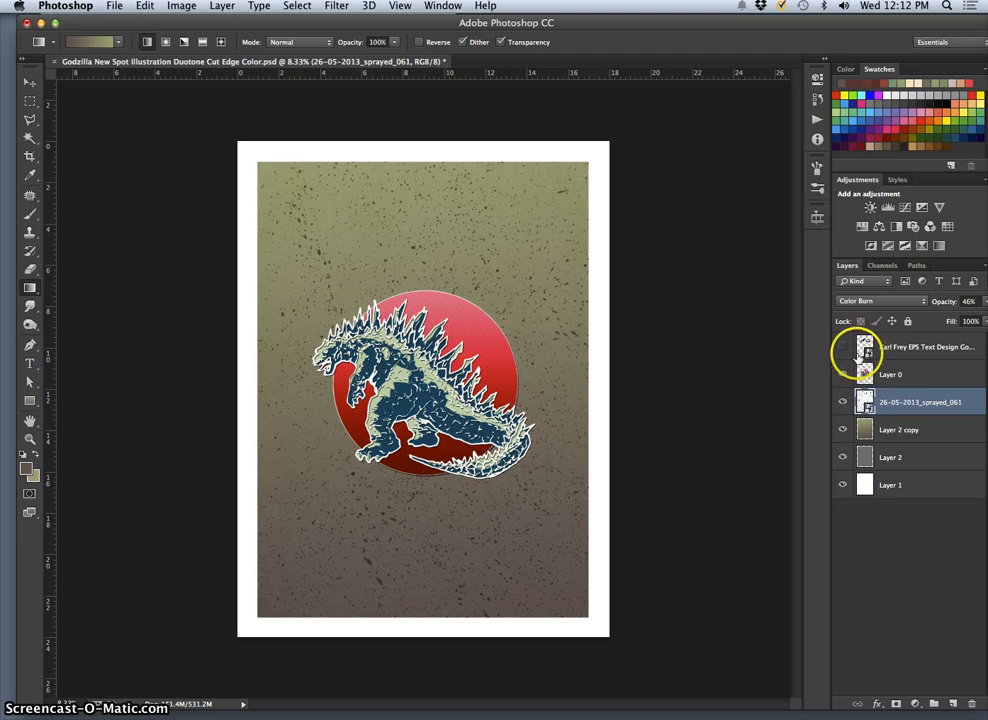
pyautogui.click(842, 347)
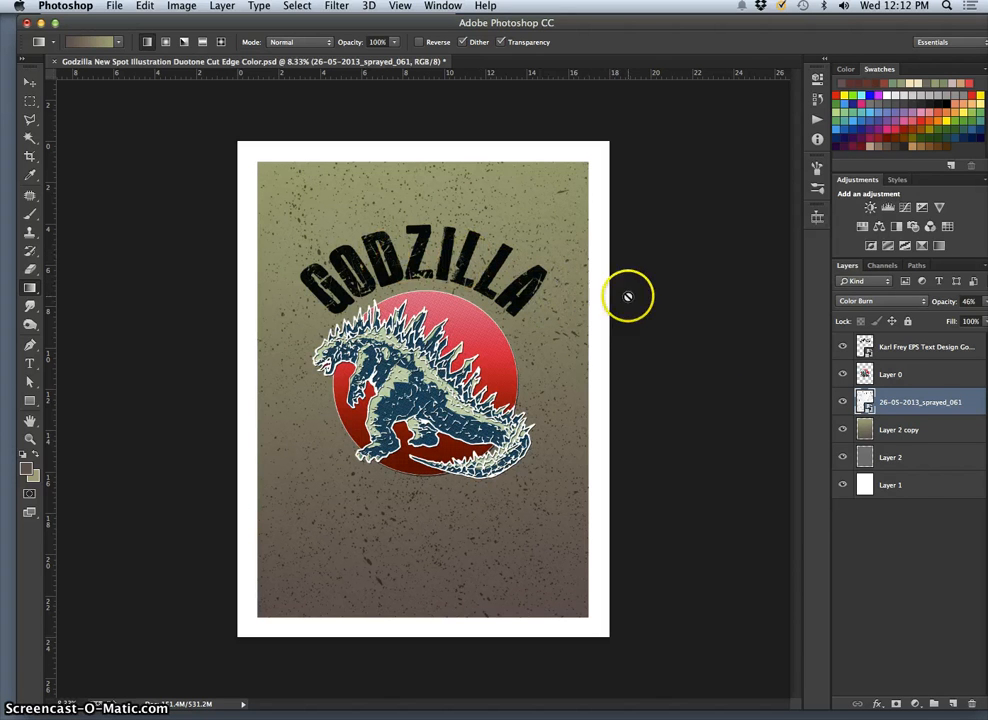
# Try the sprayed texture layer in Screen blend mode at 61% opacity and in Multiply.
pyautogui.click(868, 302)
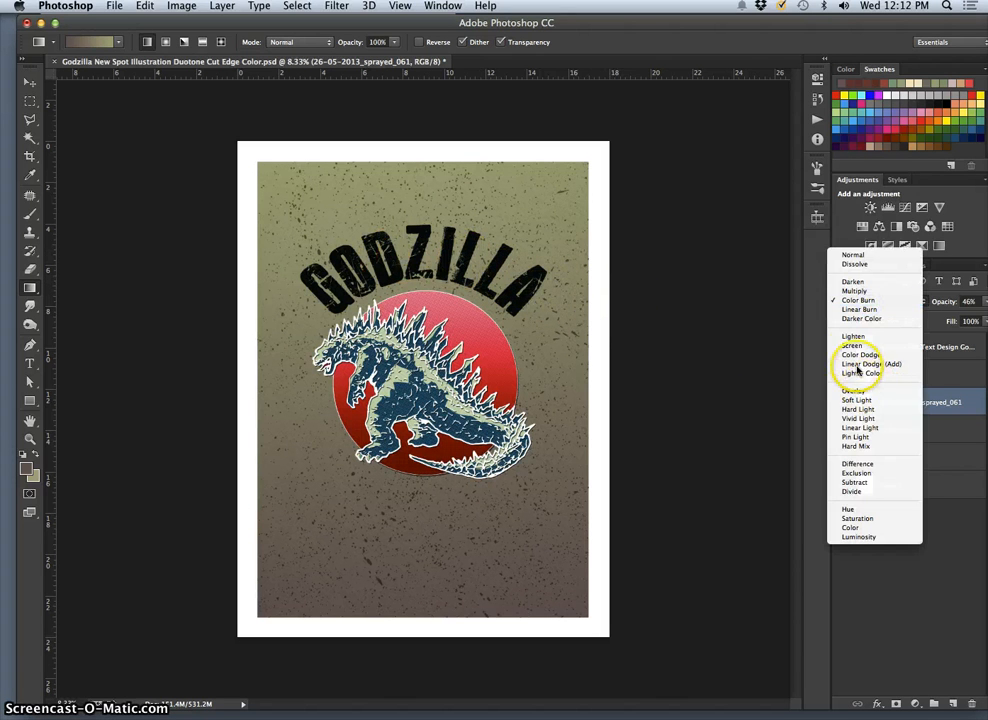
pyautogui.click(852, 345)
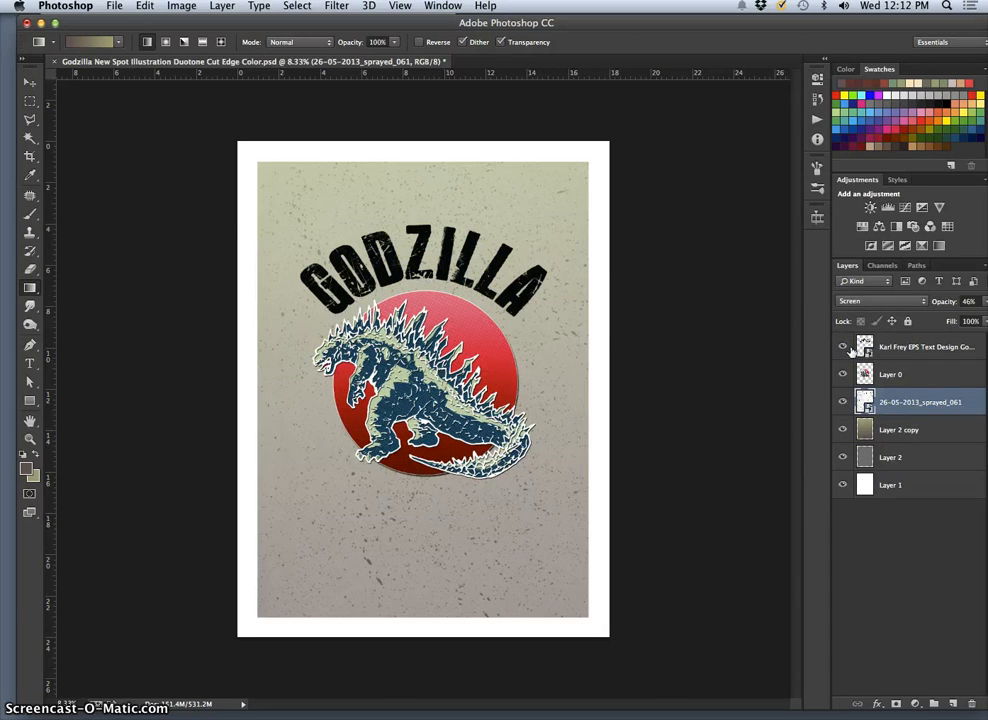
pyautogui.click(881, 305)
pyautogui.click(984, 301)
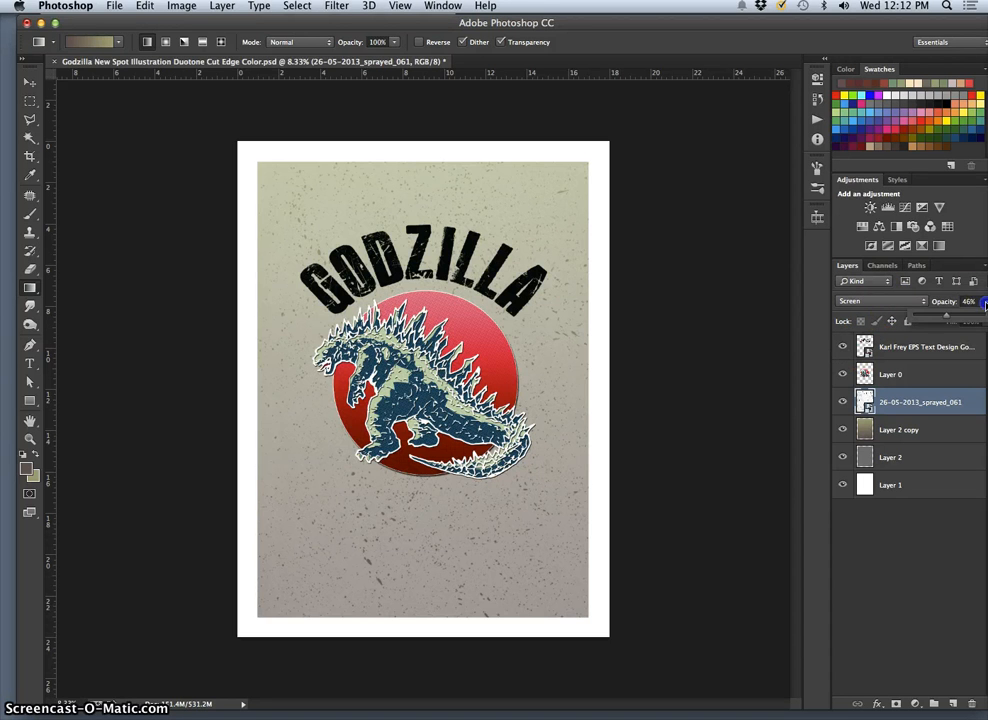
pyautogui.moveTo(934, 319); pyautogui.dragTo(963, 319)
pyautogui.click(881, 301)
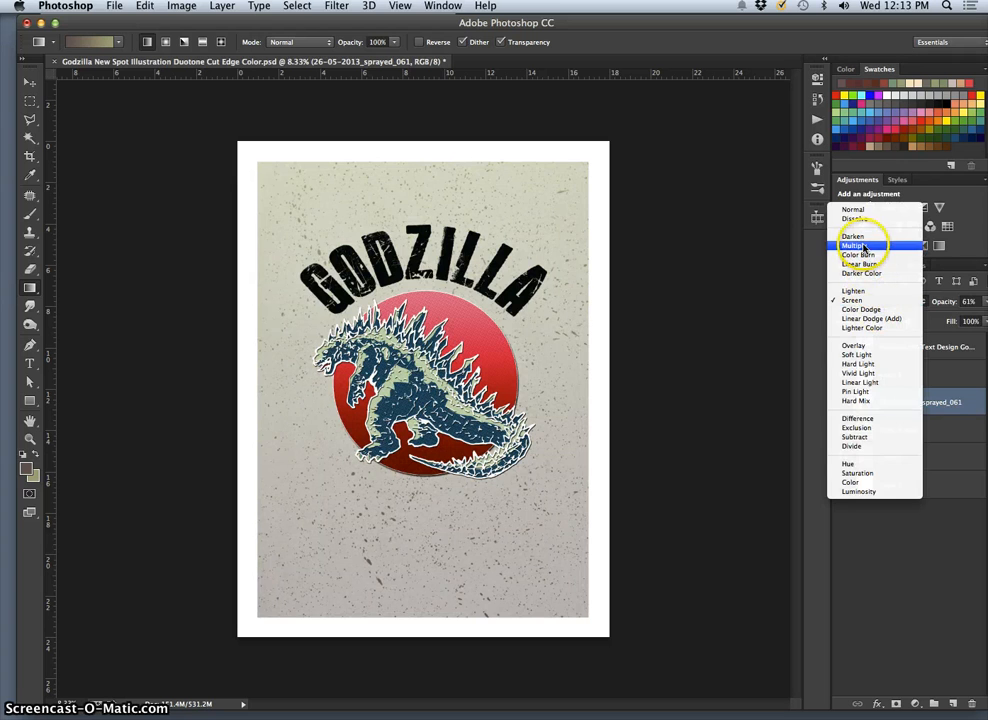
pyautogui.click(862, 246)
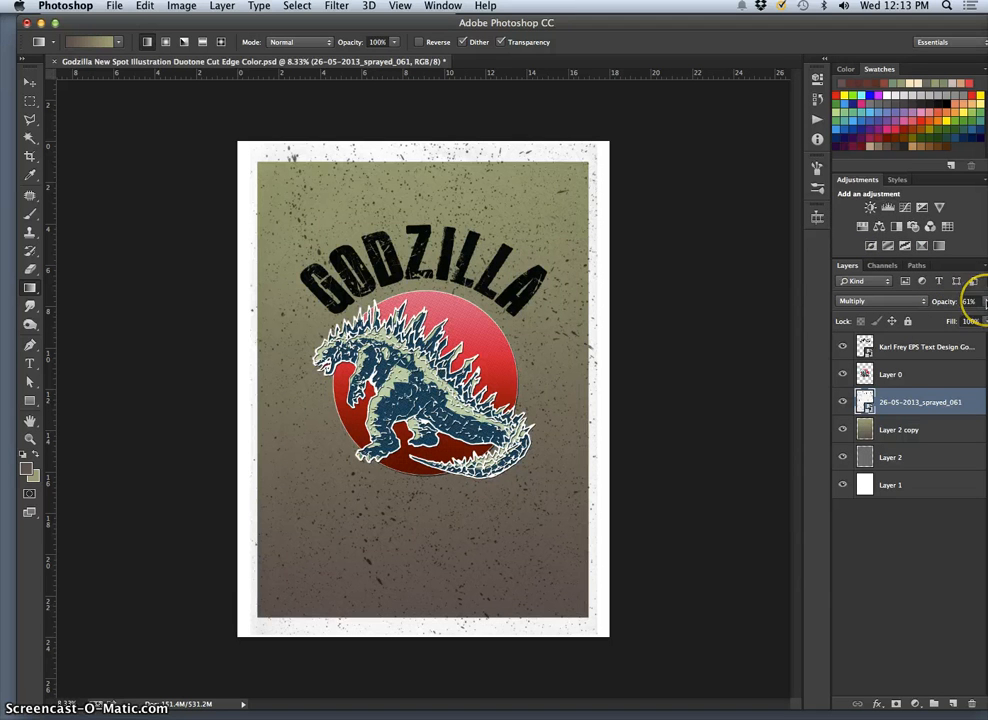
# Select Layer 2 and hide the text, illustration, sprayed texture and gradient layers above it.
pyautogui.click(920, 462)
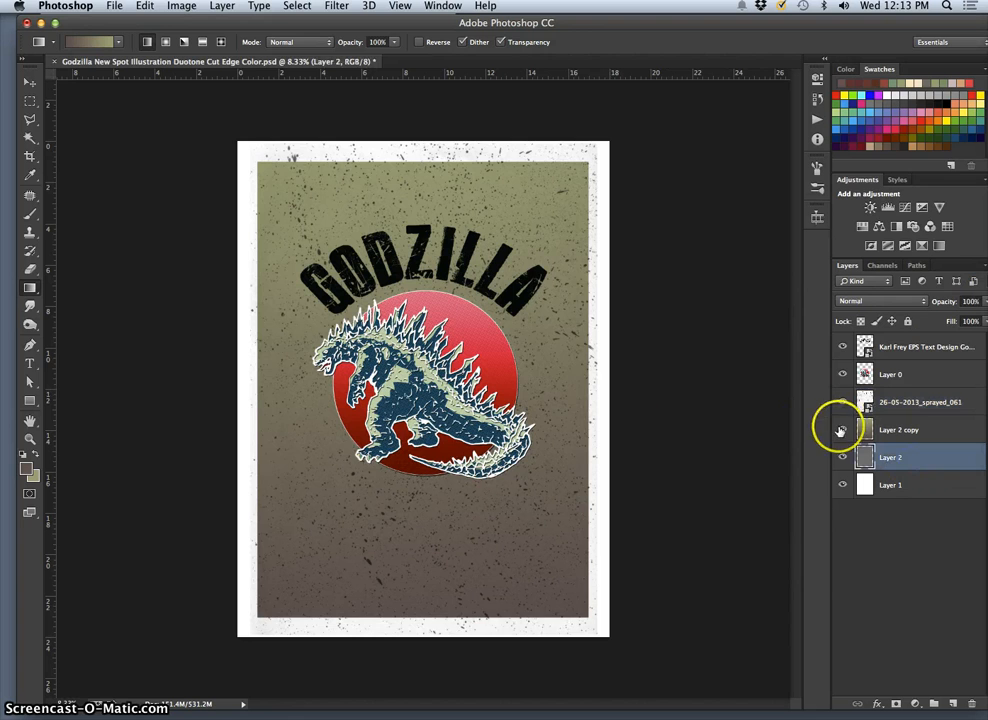
pyautogui.click(843, 403)
pyautogui.click(843, 374)
pyautogui.click(843, 347)
pyautogui.click(843, 429)
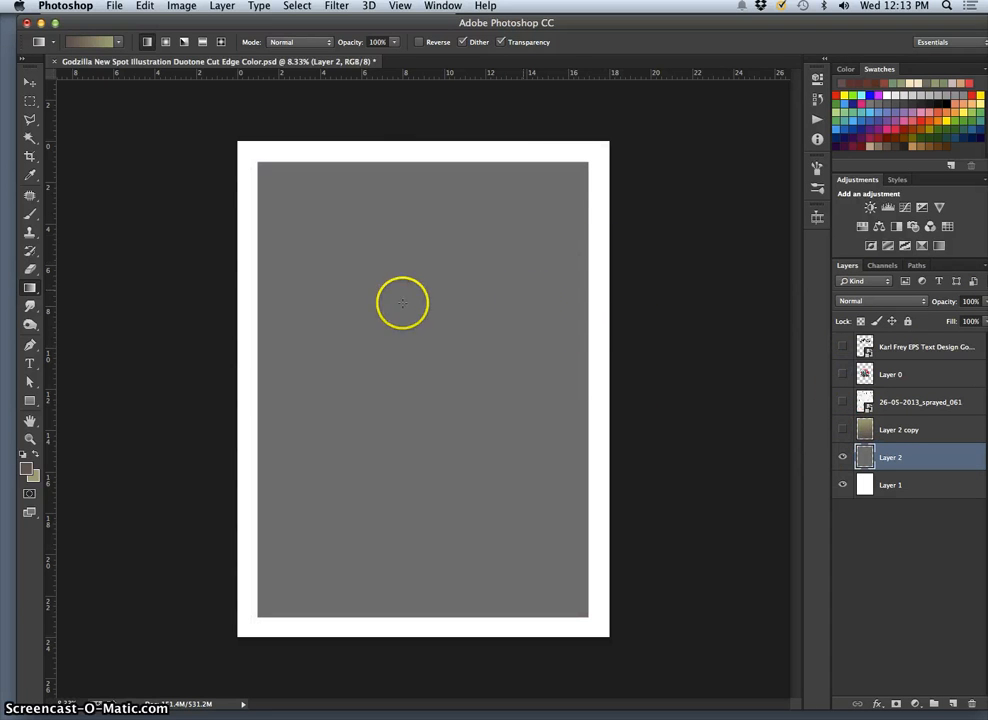
# Select the area around the grey rectangle with the Magic Wand, copy that border from Layer 1 to a new layer, and place it topmost.
pyautogui.click(29, 137)
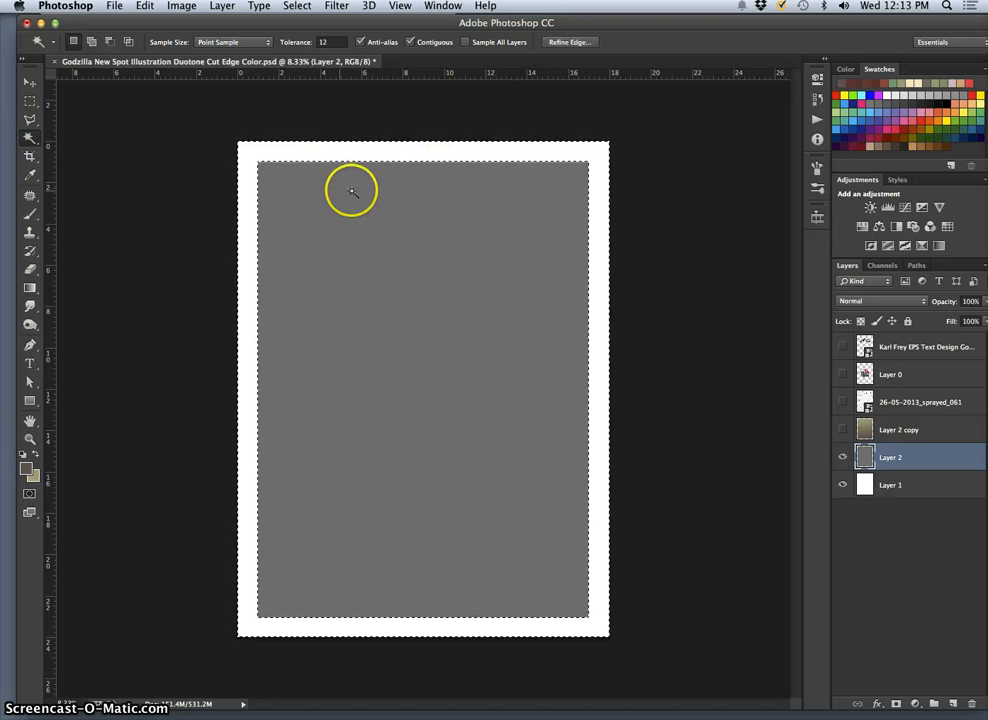
pyautogui.click(906, 487)
pyautogui.press('super+j')
pyautogui.moveTo(906, 487); pyautogui.dragTo(889, 346)
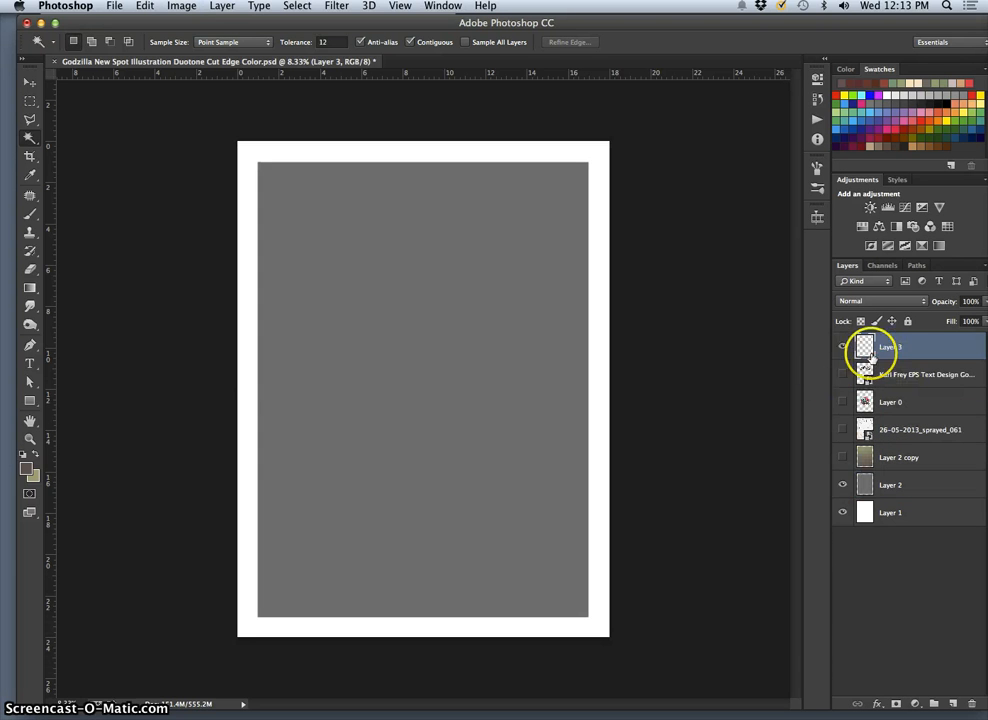
# Hide Layer 1 and show Layer 2, the gradient, sprayed texture, illustration and text layers beneath the white border.
pyautogui.click(842, 484)
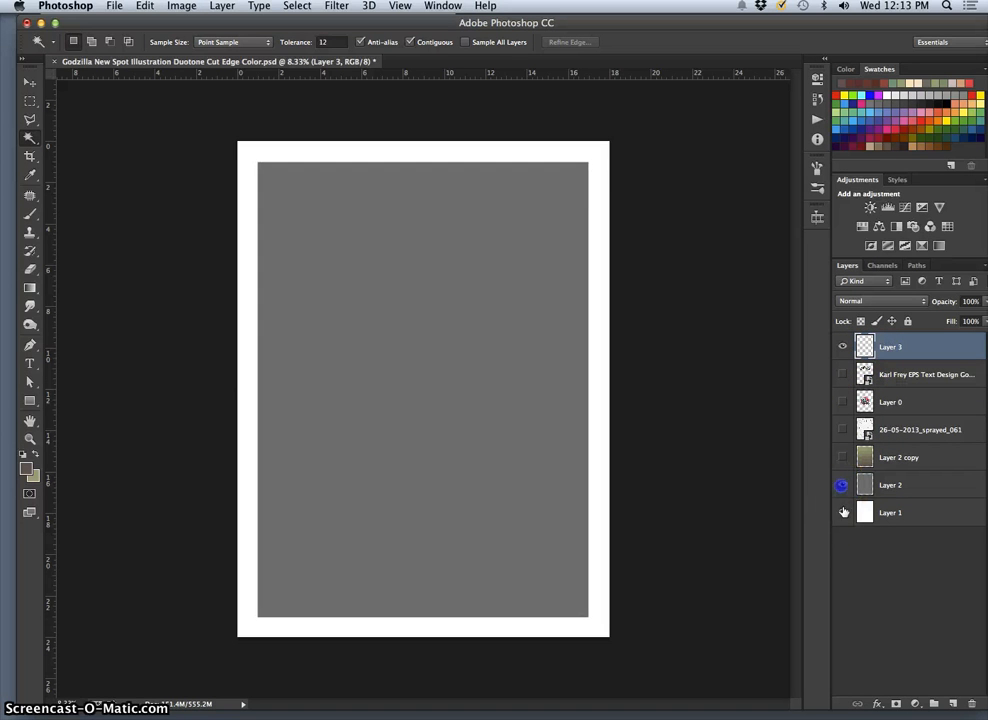
pyautogui.click(842, 512)
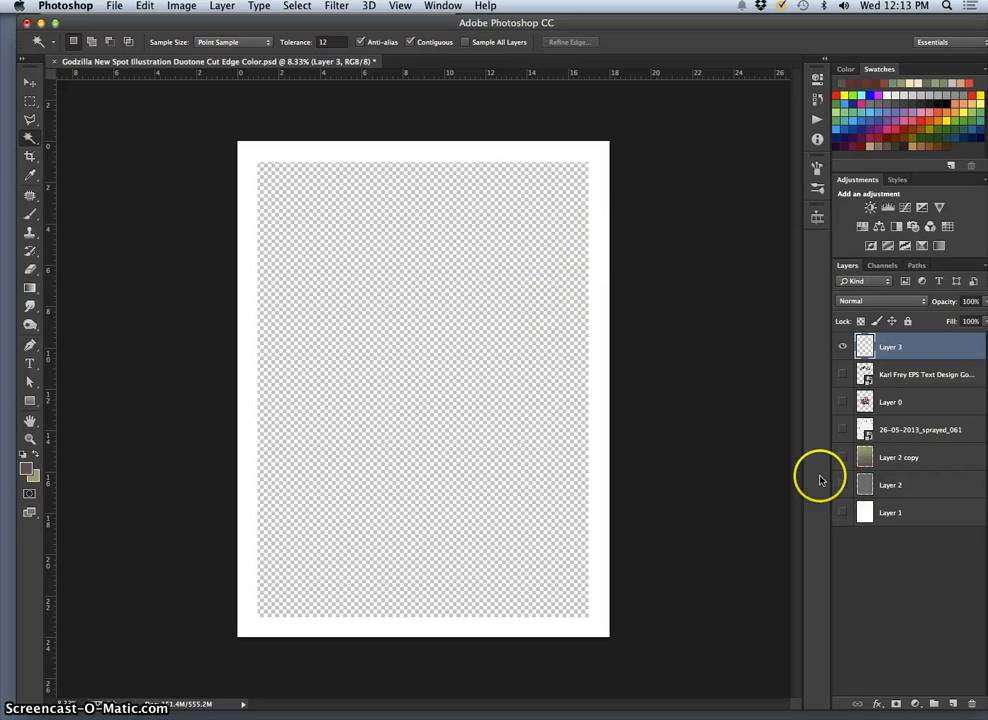
pyautogui.click(842, 457)
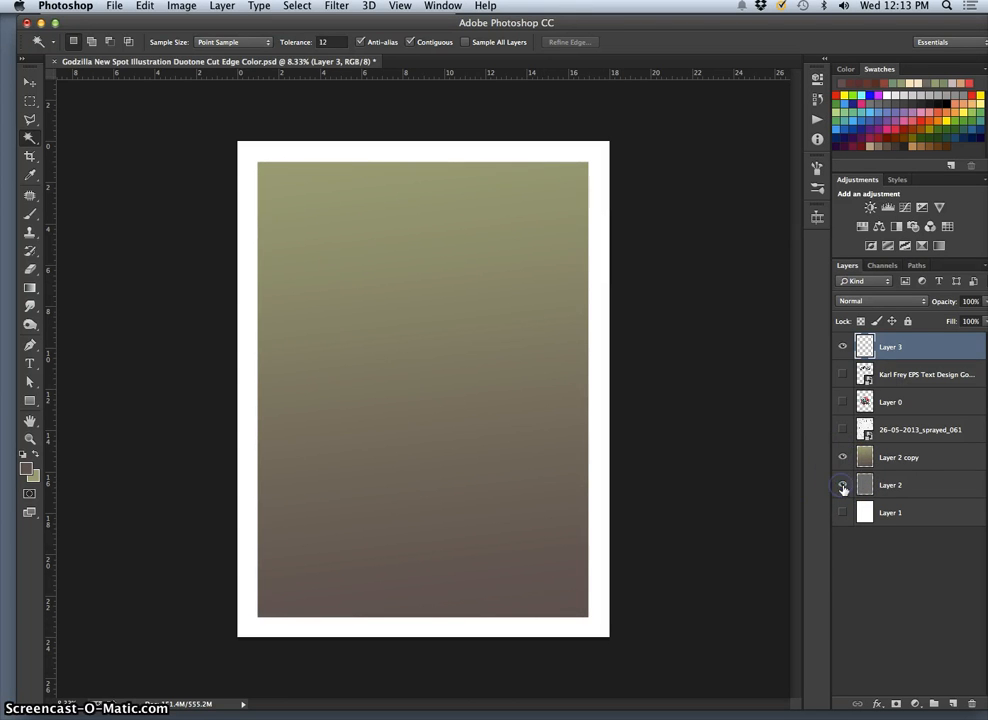
pyautogui.click(842, 429)
pyautogui.click(842, 401)
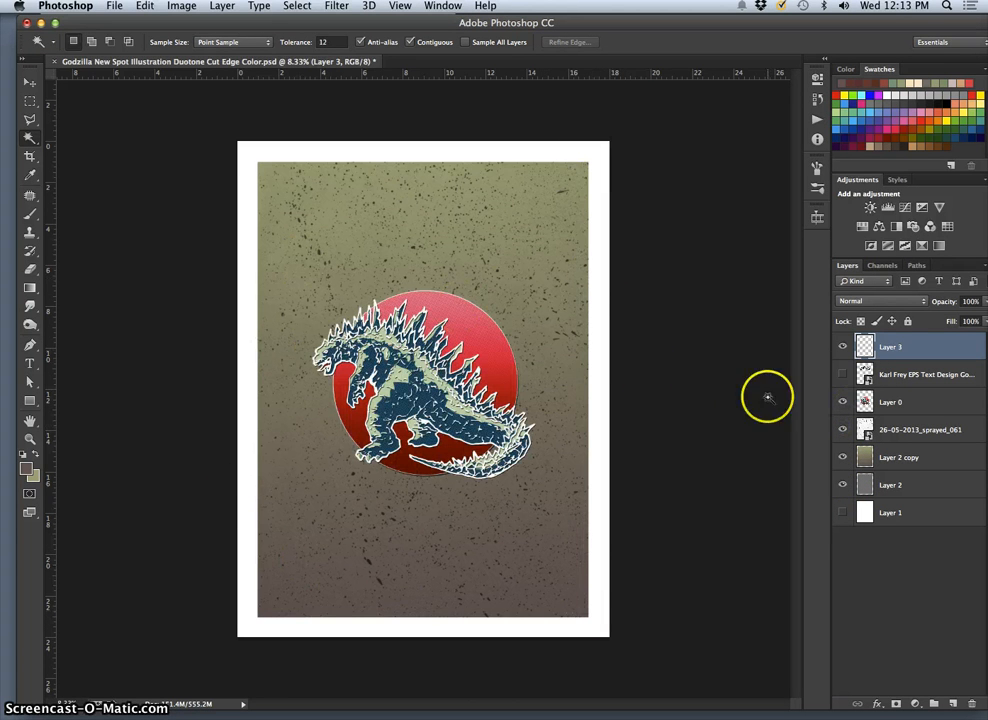
pyautogui.click(842, 374)
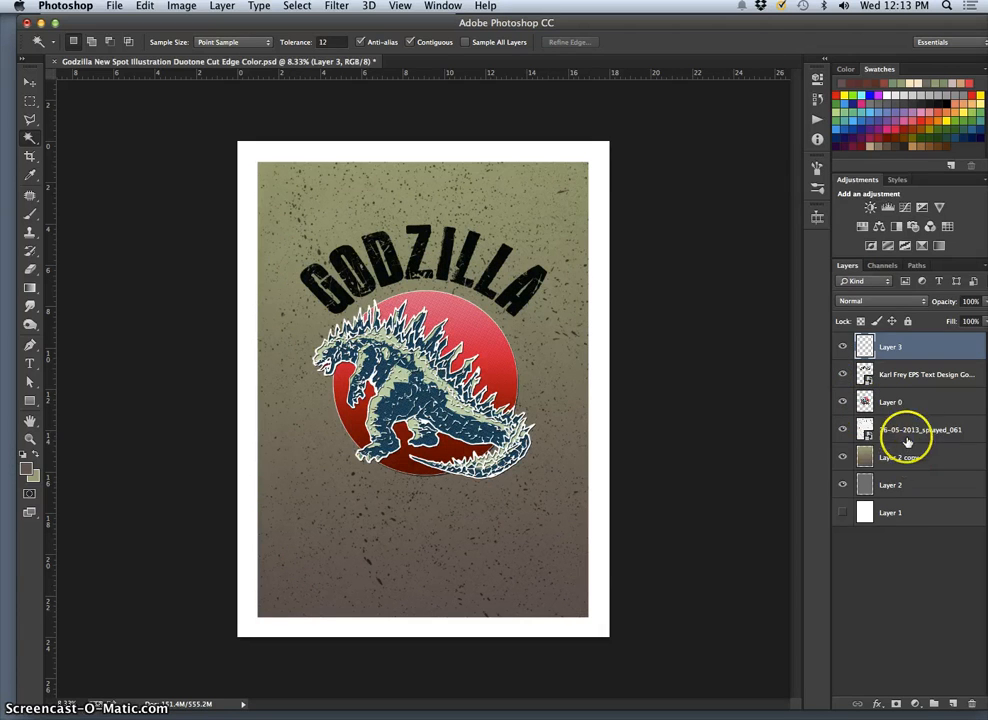
# Set the 26-05-2013_sprayed_061 texture layer's blend mode to Overlay and its opacity to 78%.
pyautogui.click(905, 432)
pyautogui.click(869, 304)
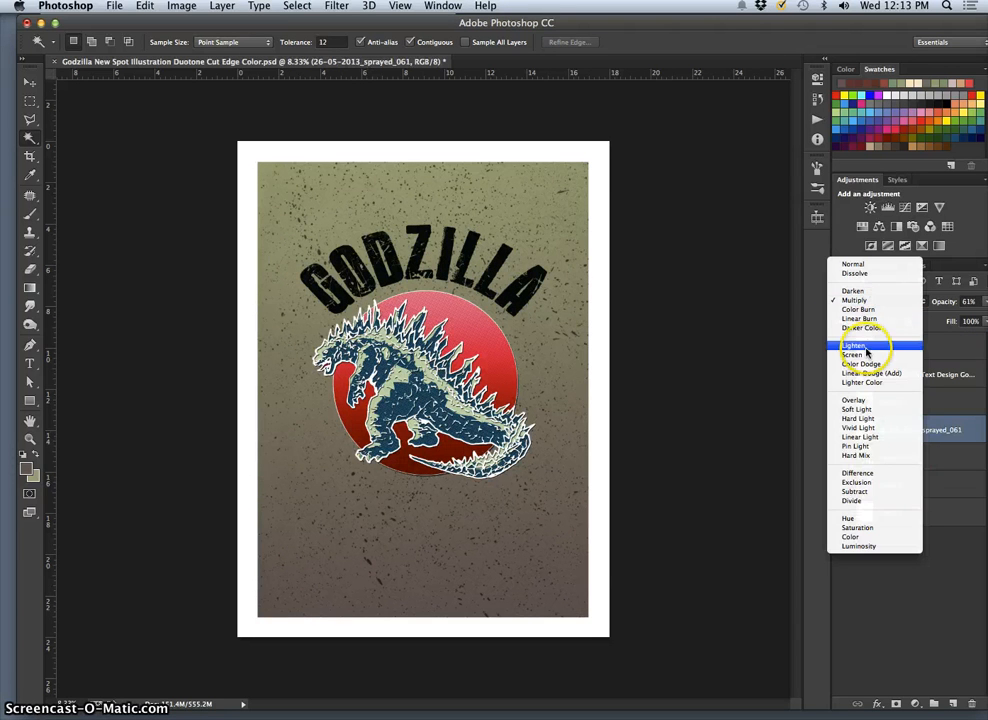
pyautogui.click(870, 401)
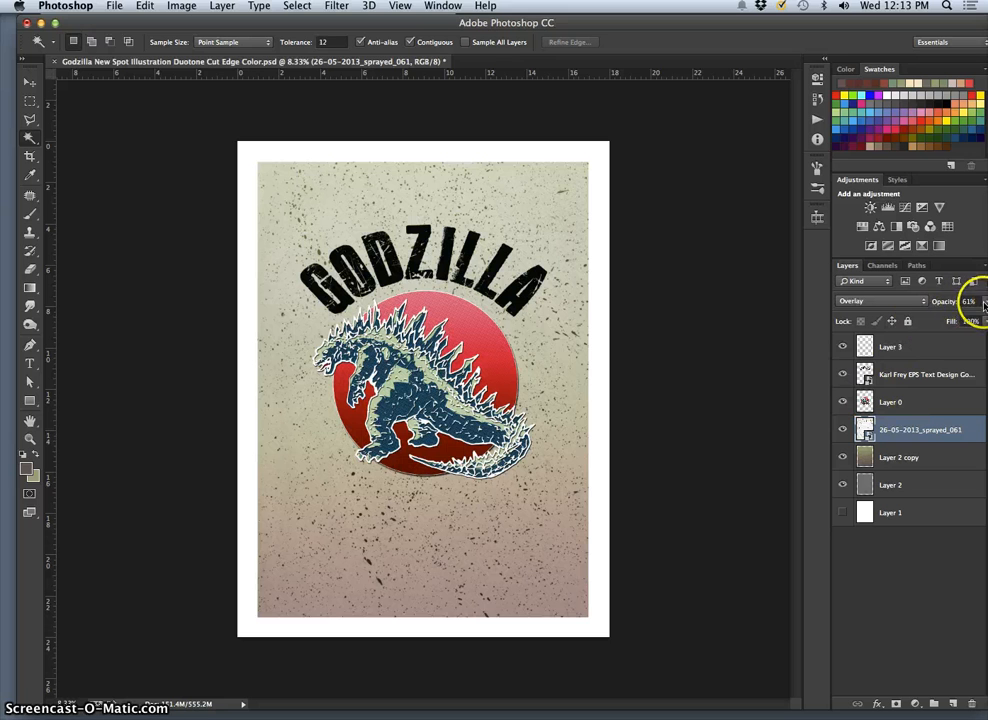
pyautogui.moveTo(966, 318); pyautogui.dragTo(977, 318)
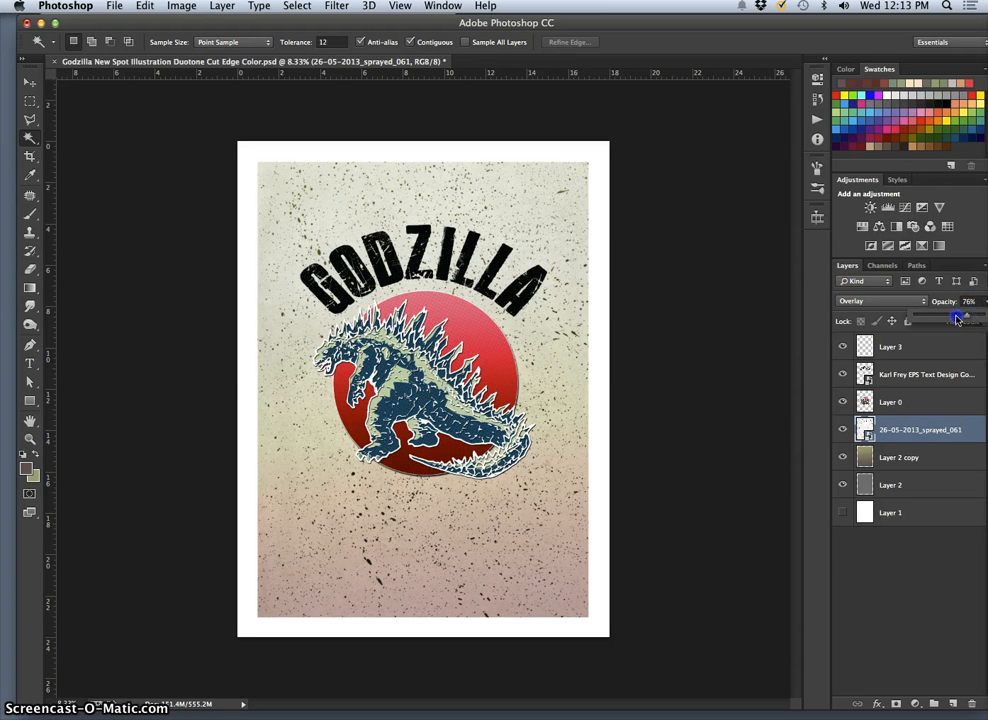
pyautogui.moveTo(957, 318); pyautogui.dragTo(962, 318)
pyautogui.click(673, 301)
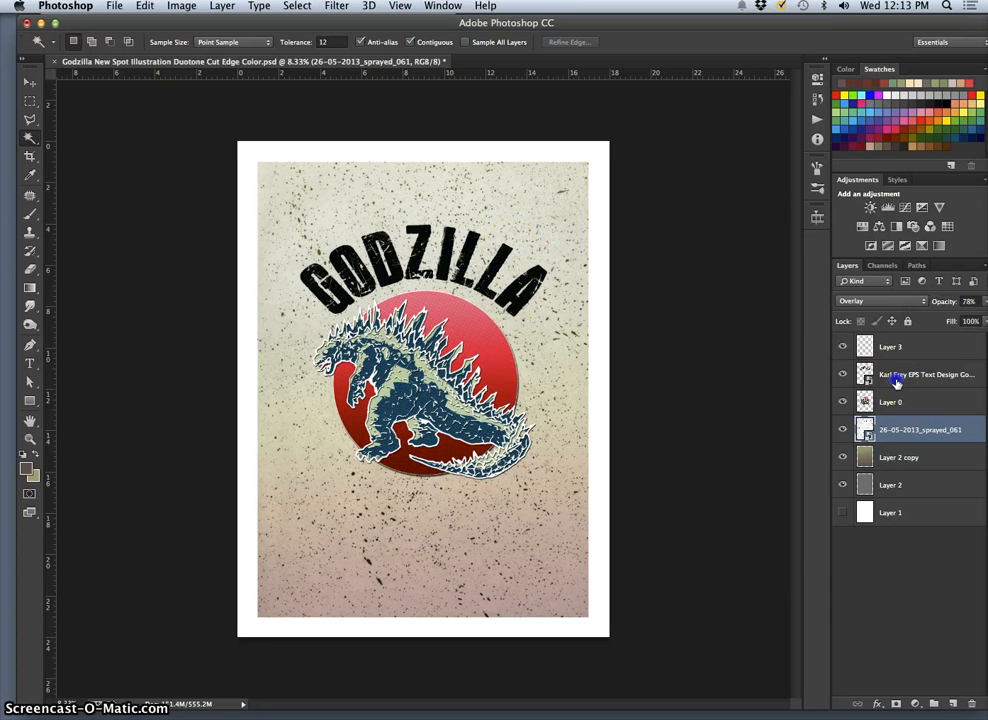
# Save the poster as a Photoshop file under a new name: the author's name followed by "Assignment 8 Poster and Text Design".
pyautogui.click(840, 378)
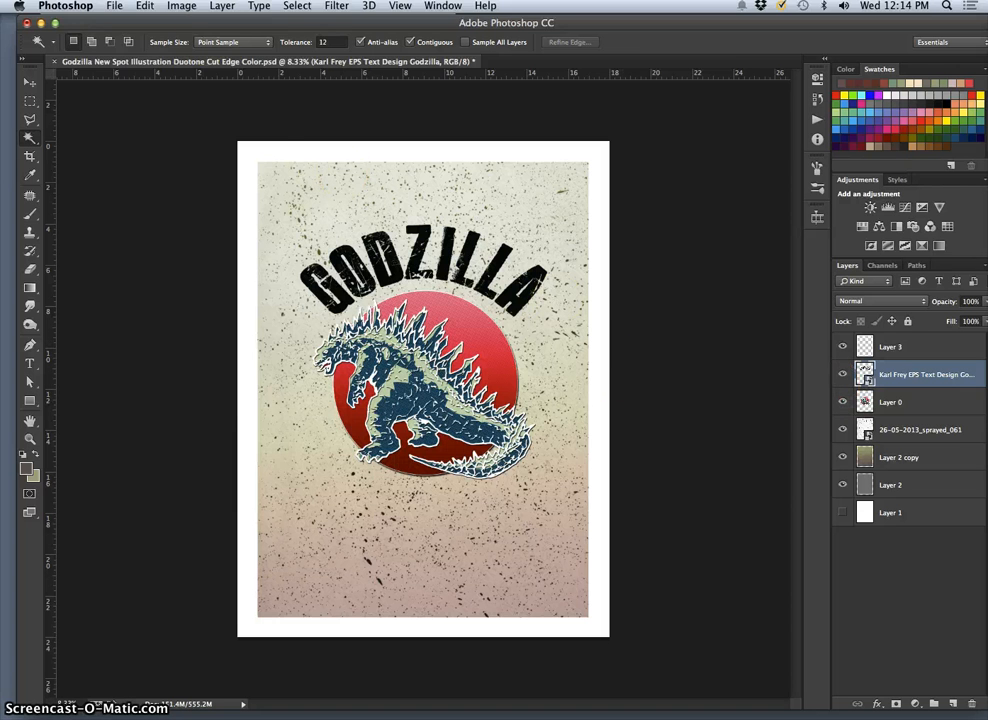
pyautogui.click(114, 6)
pyautogui.click(145, 161)
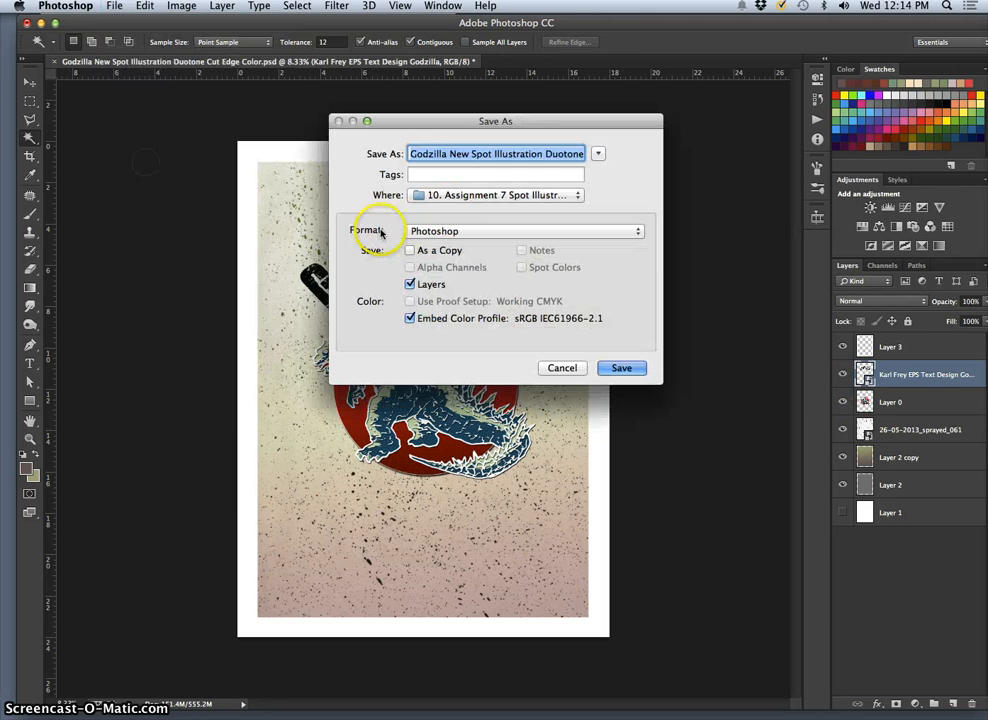
pyautogui.click(411, 156)
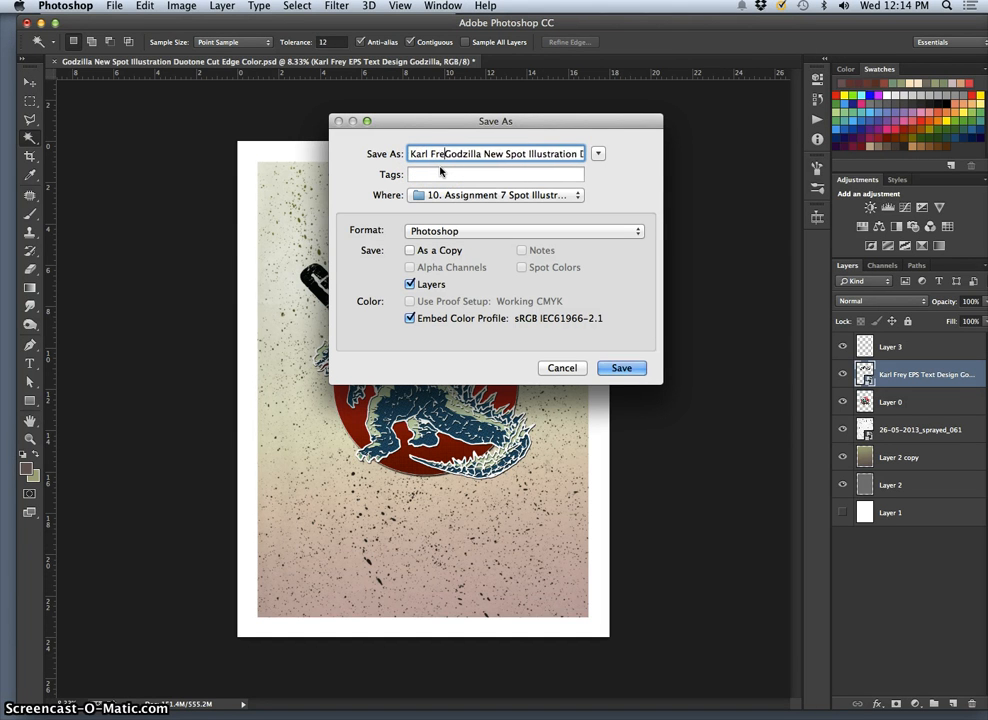
pyautogui.click(447, 162)
pyautogui.moveTo(463, 155); pyautogui.dragTo(573, 157)
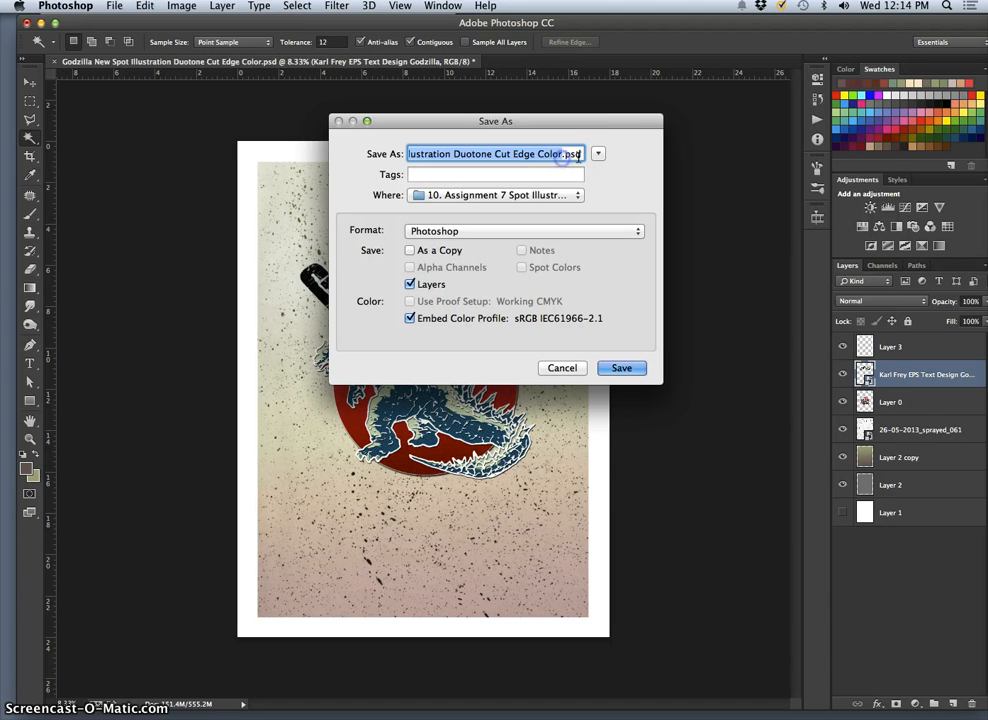
pyautogui.write('Karl Frey Ass')
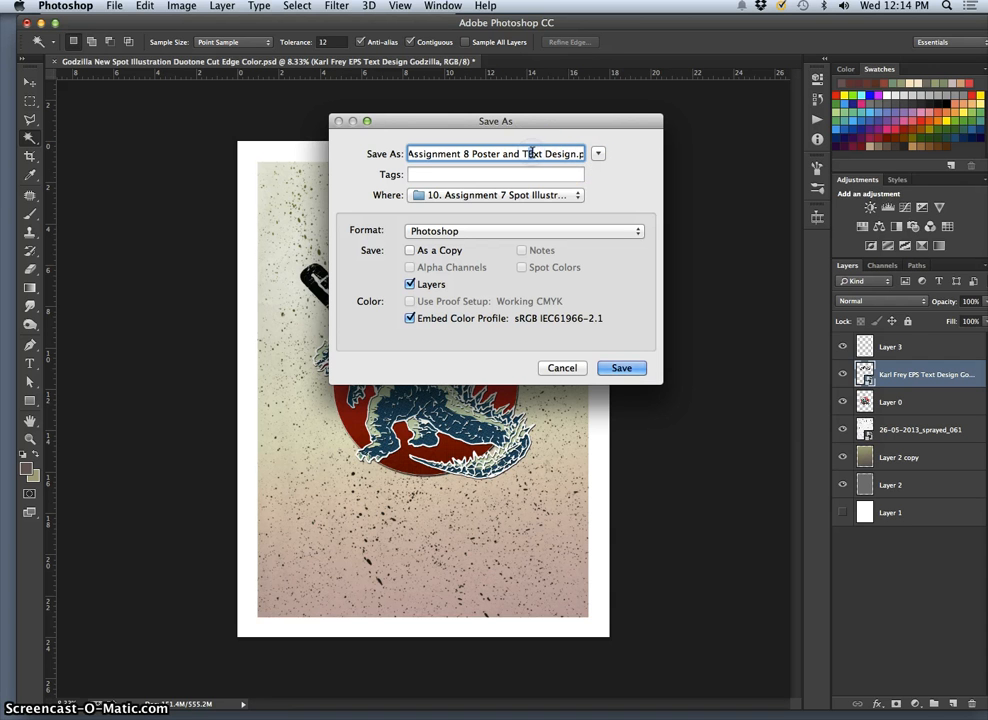
pyautogui.click(531, 153)
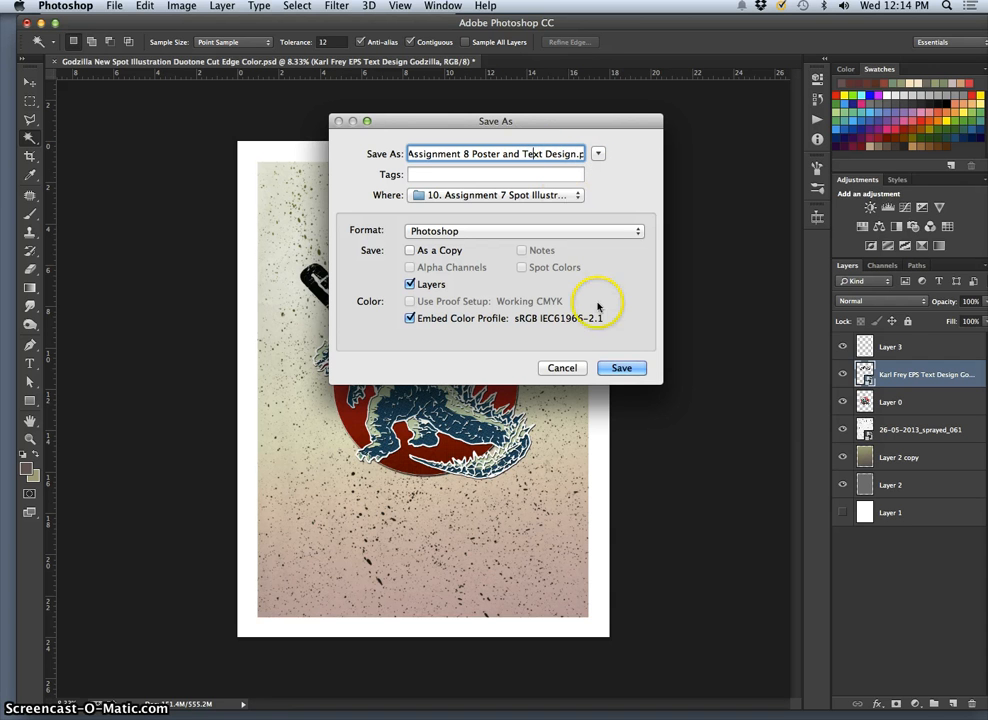
pyautogui.click(623, 367)
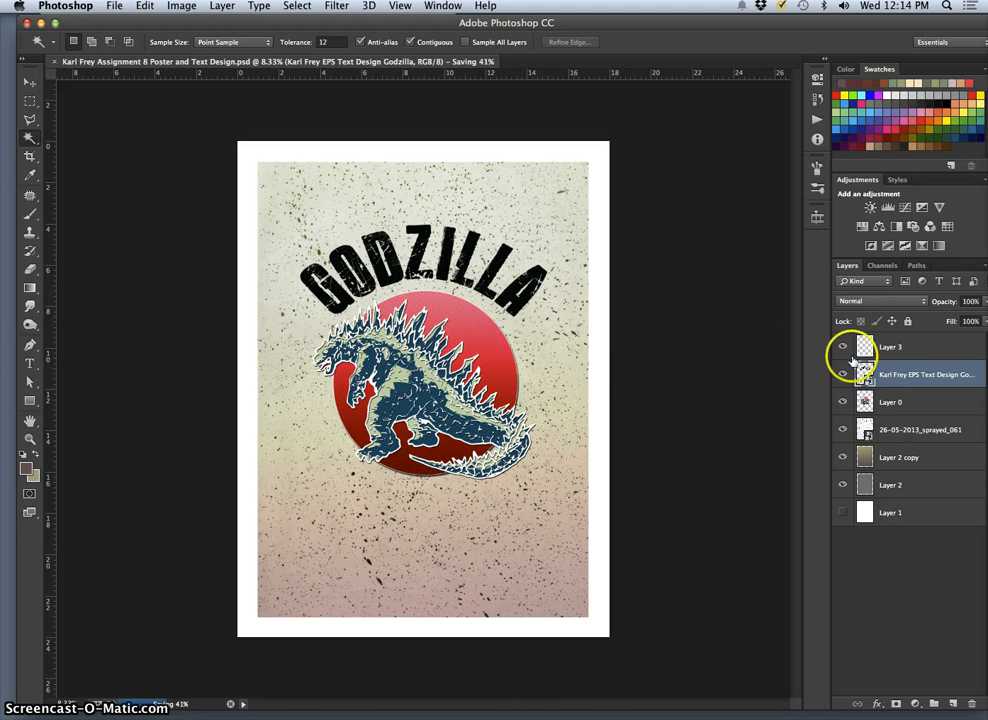
pyautogui.click(843, 375)
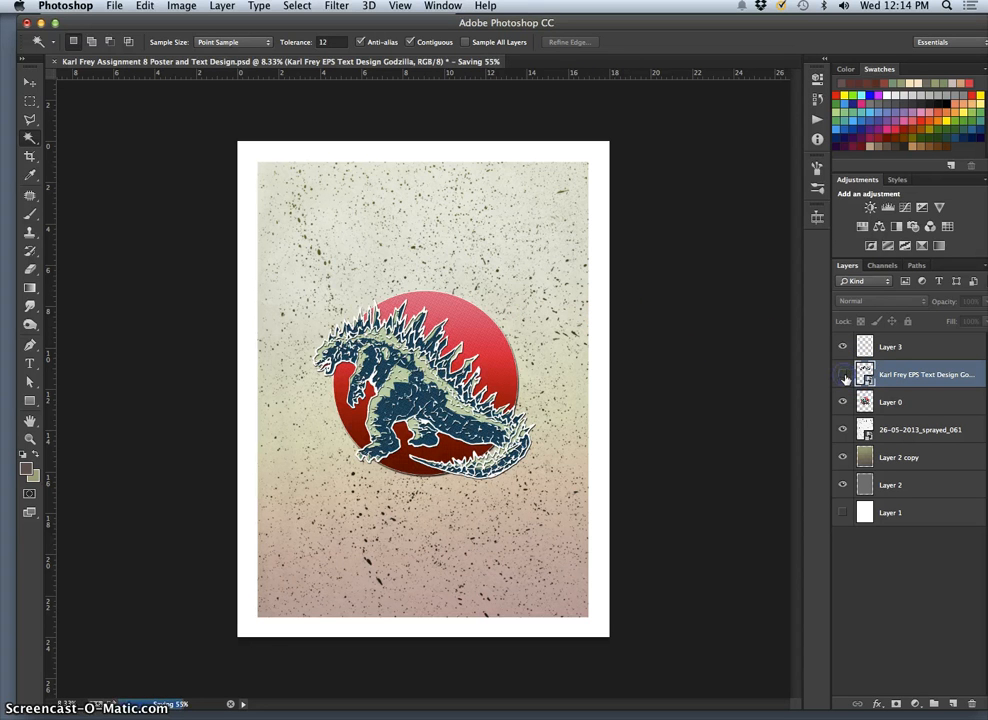
pyautogui.click(843, 375)
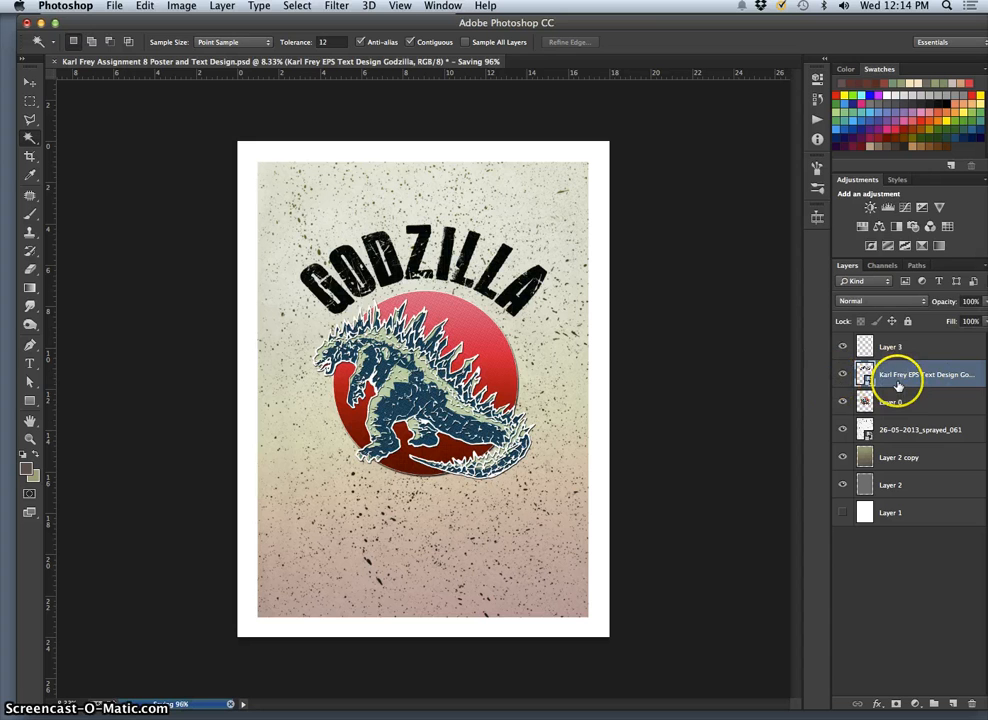
pyautogui.doubleClick(897, 385)
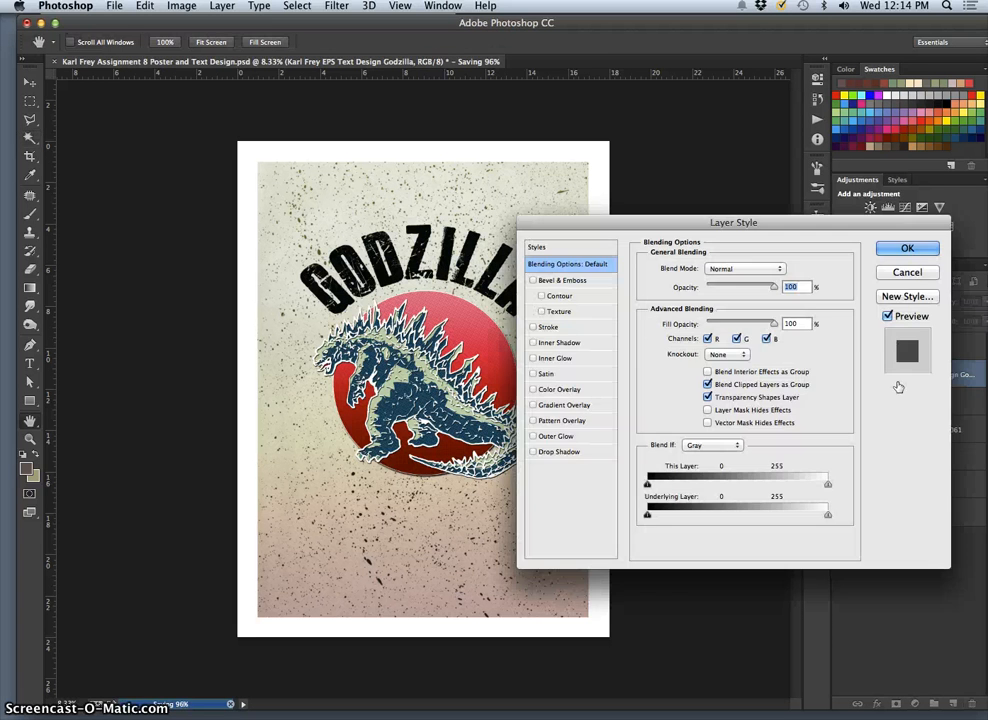
pyautogui.click(897, 273)
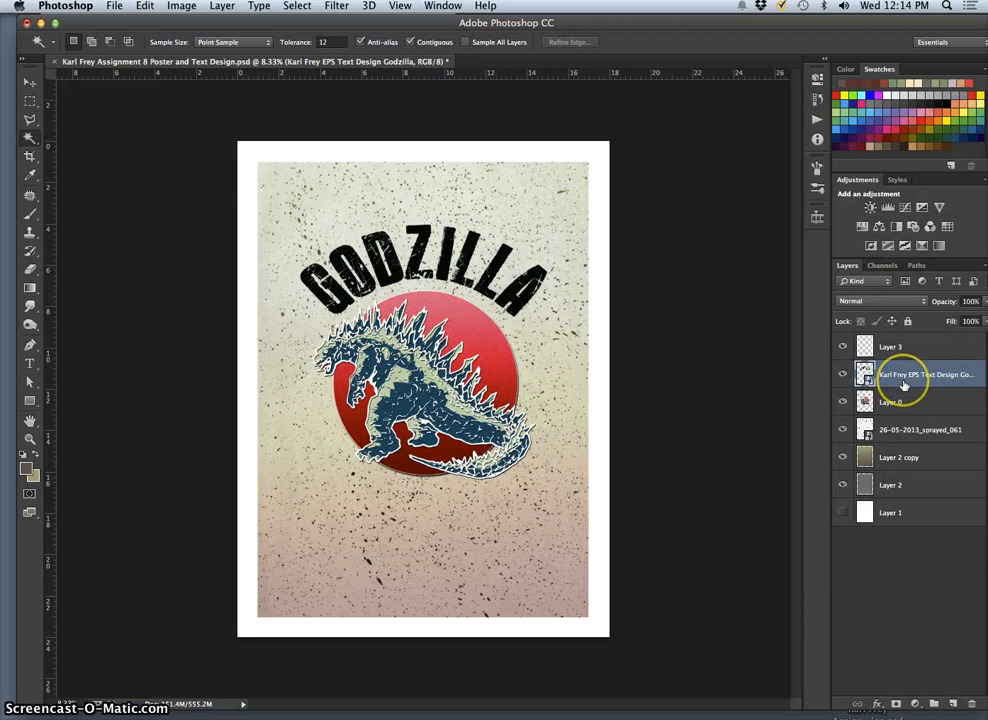
# Duplicate the GODZILLA text layer and hide the original beneath the copy.
pyautogui.press('super+j')
pyautogui.click(840, 400)
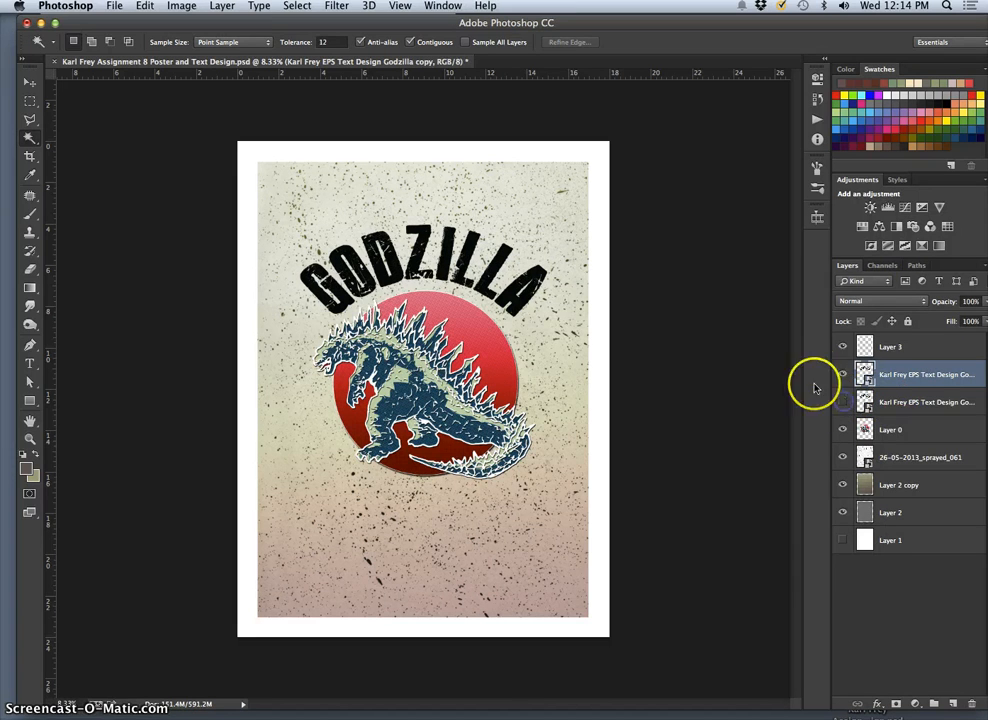
# Add a Color Overlay layer style to the copied GODZILLA text layer and show its settings.
pyautogui.doubleClick(905, 385)
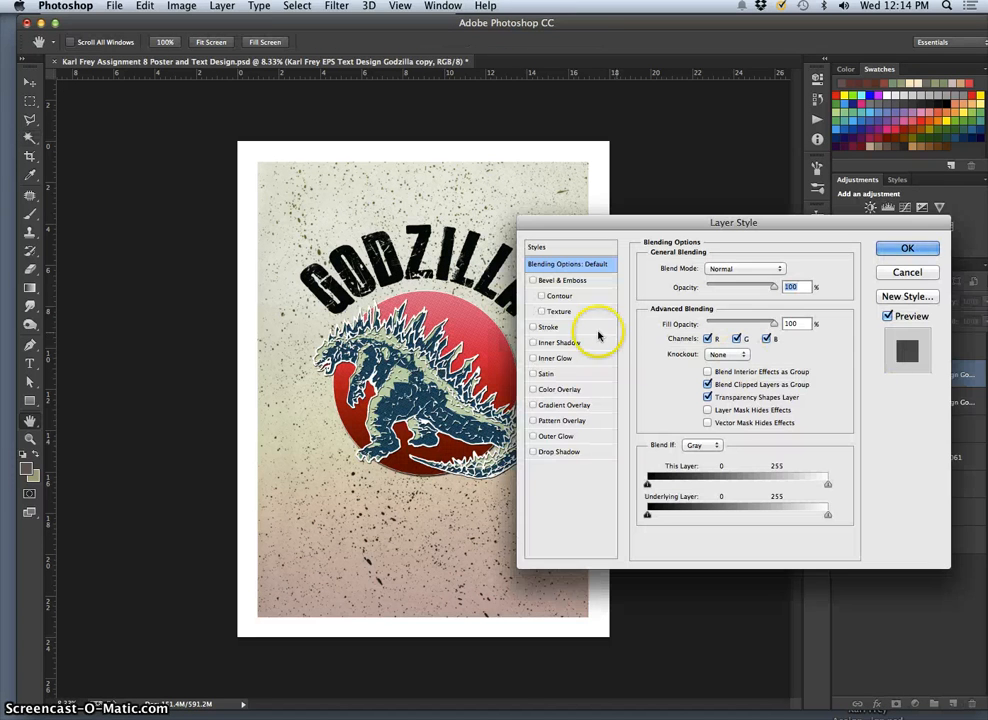
pyautogui.moveTo(580, 221); pyautogui.dragTo(648, 118)
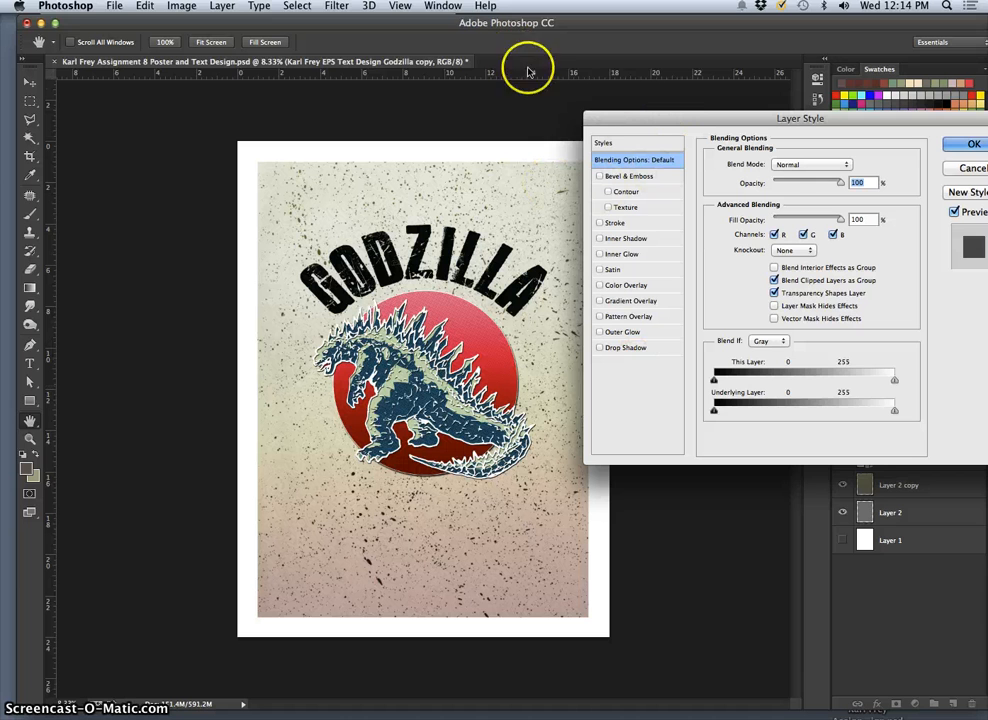
pyautogui.click(643, 129)
pyautogui.moveTo(643, 120); pyautogui.dragTo(610, 340)
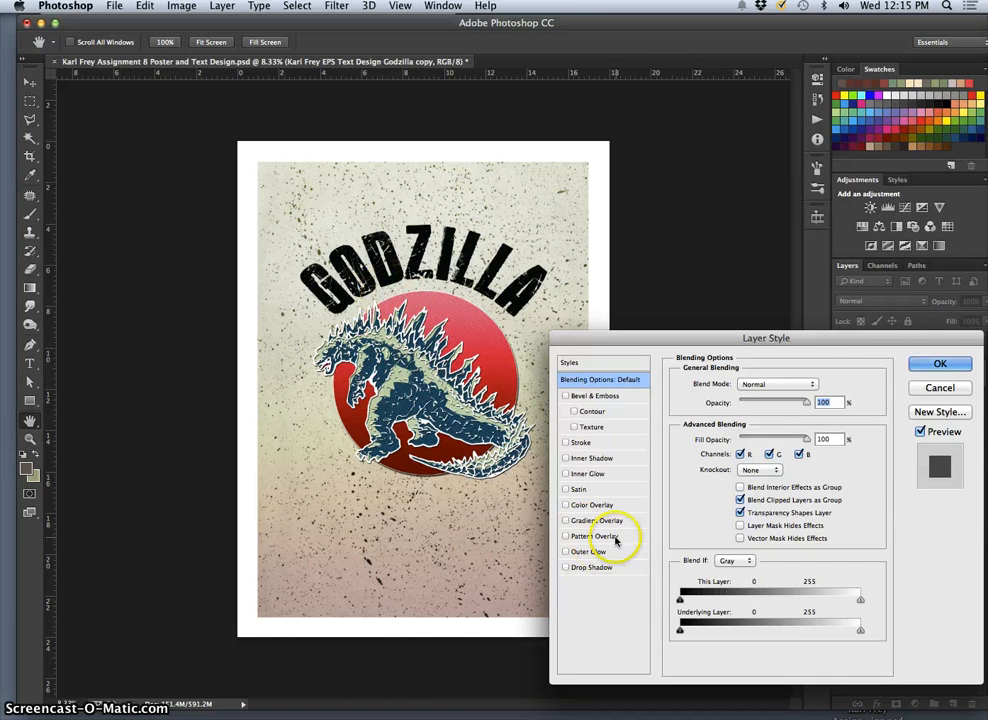
pyautogui.click(566, 505)
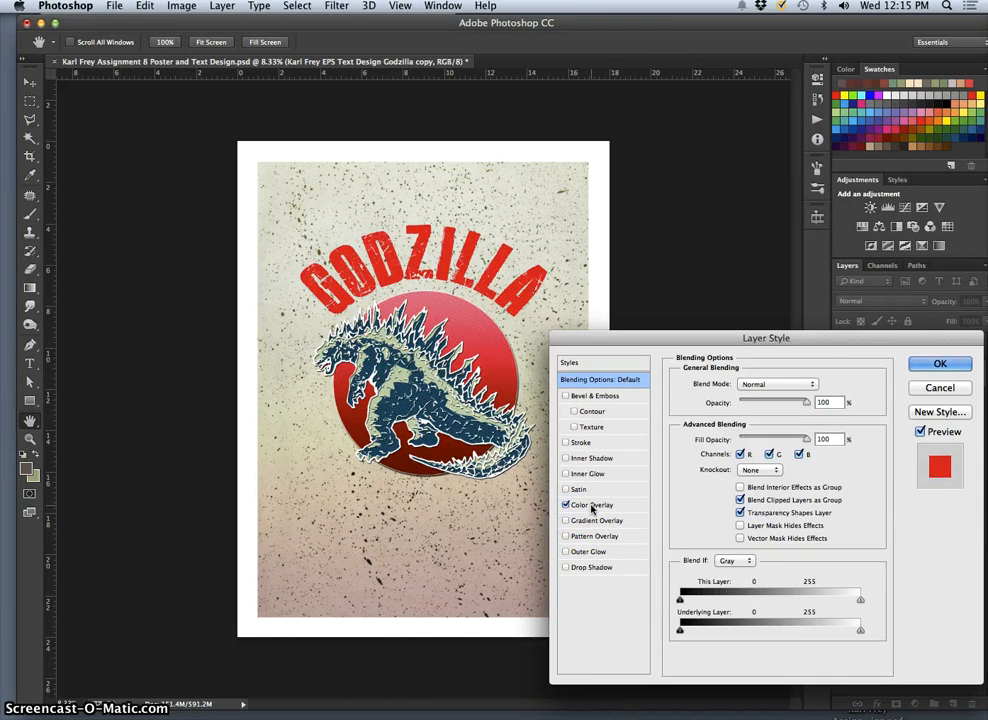
pyautogui.click(592, 505)
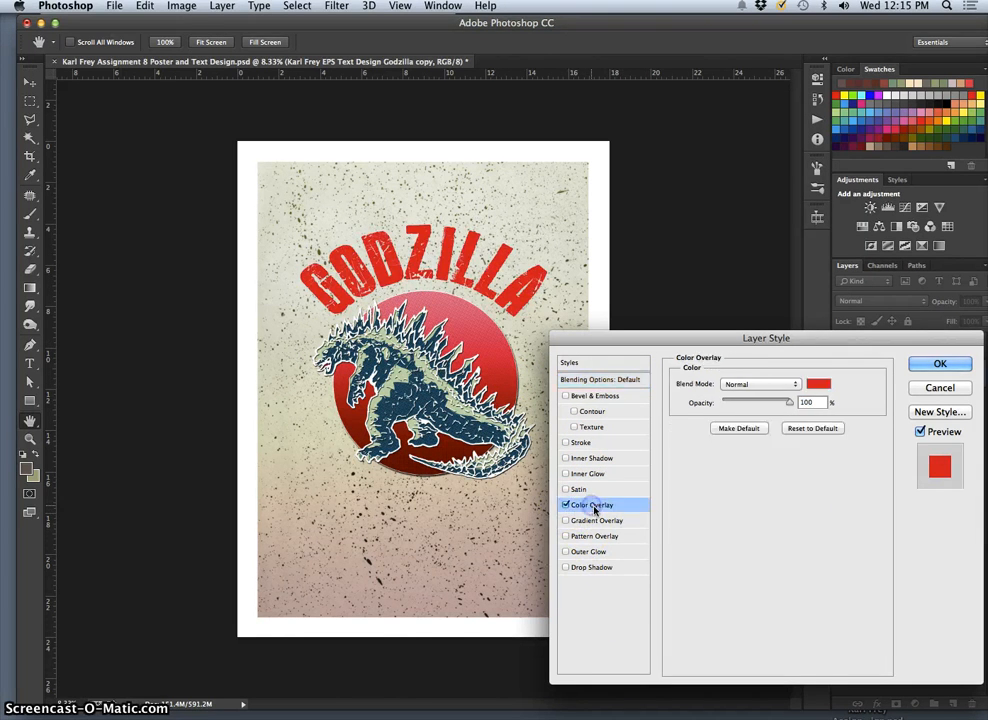
# Set the text's overlay color to dark red 860406, sampled from the shaded lower part of the red circle behind Godzilla.
pyautogui.click(815, 384)
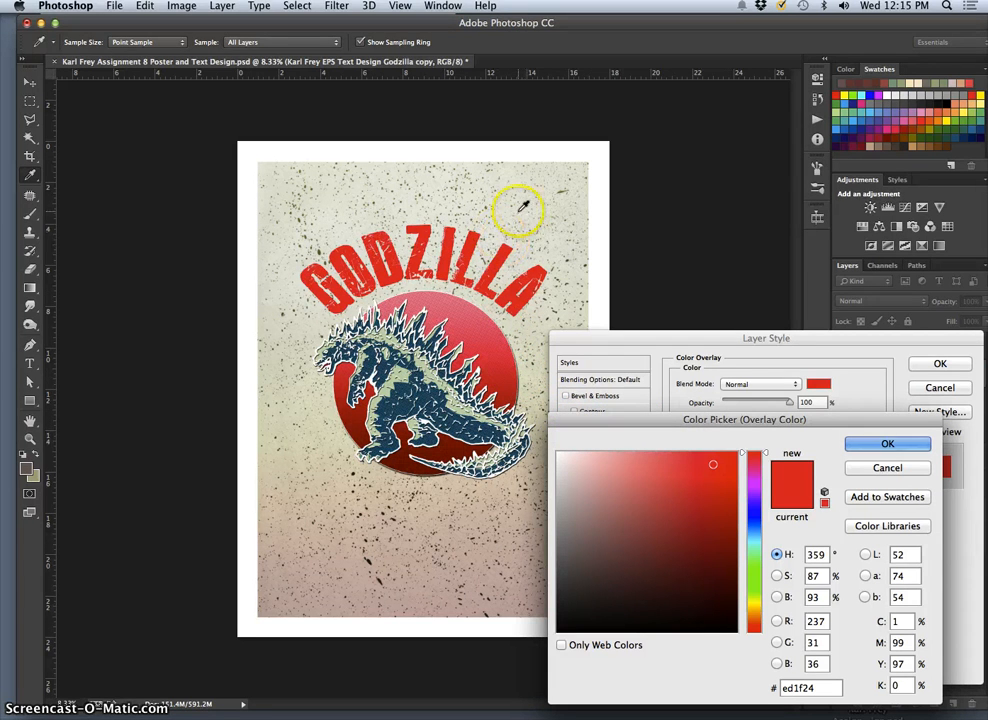
pyautogui.click(420, 362)
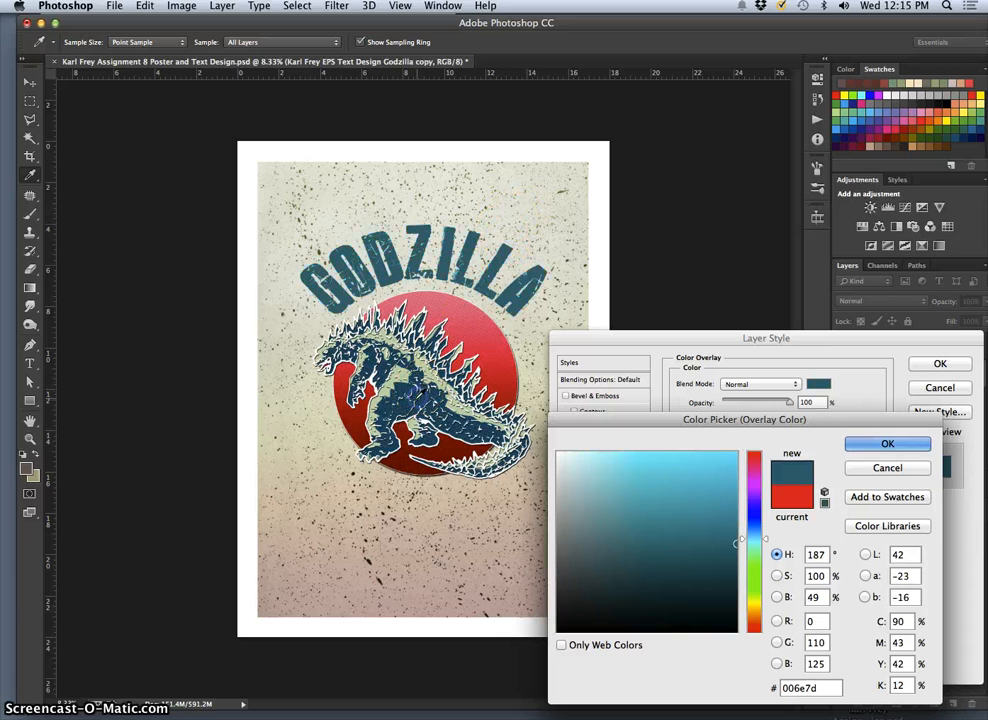
pyautogui.click(354, 412)
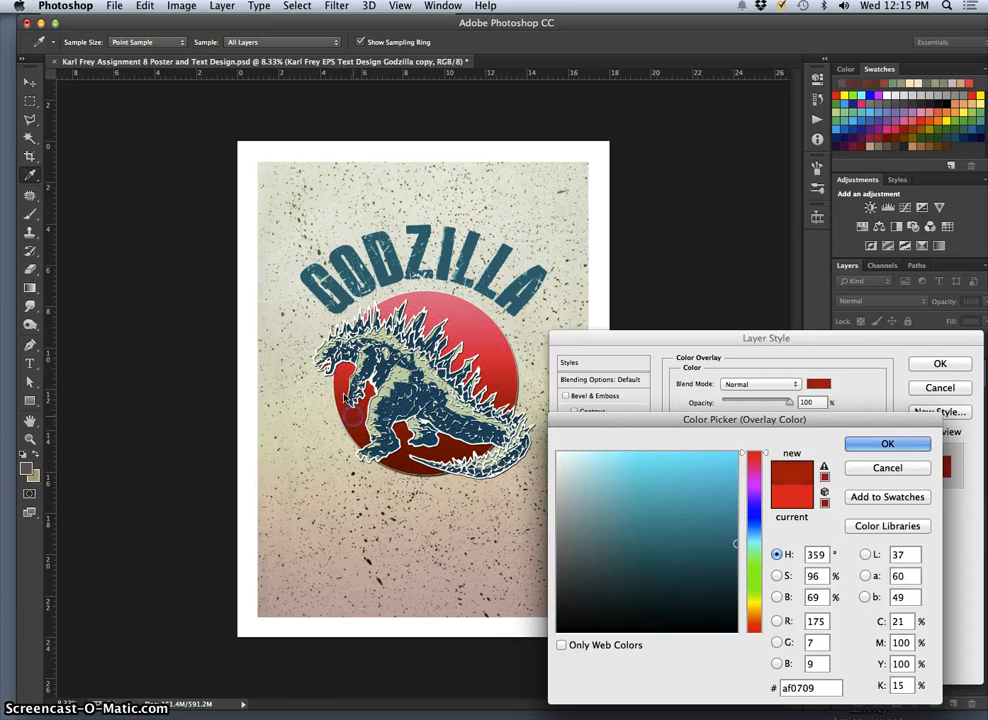
pyautogui.click(351, 382)
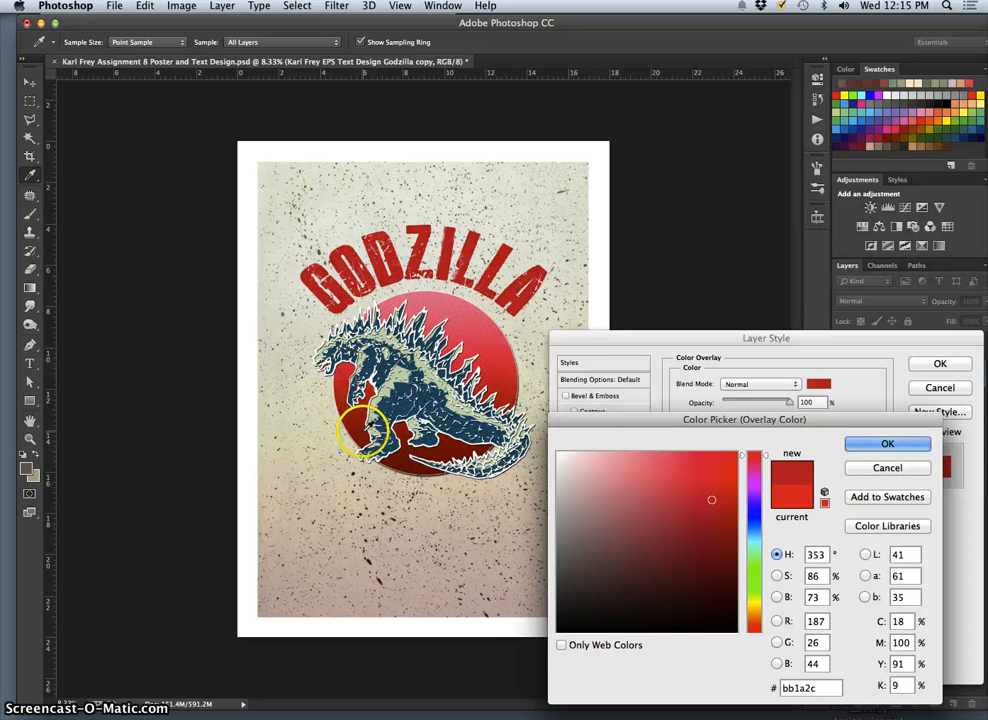
pyautogui.click(362, 426)
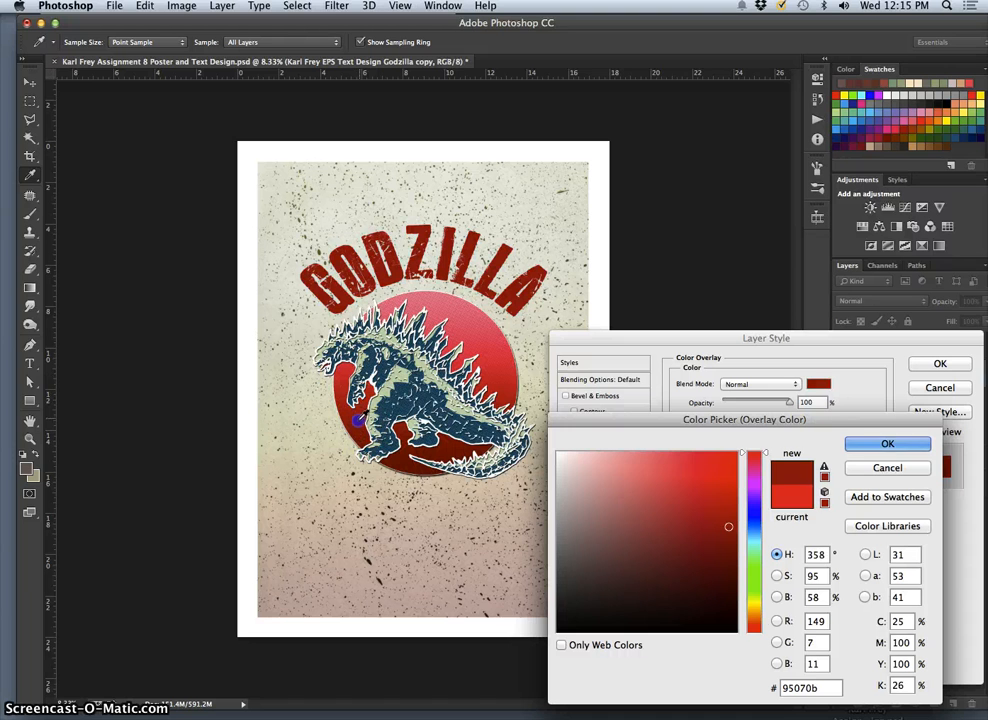
pyautogui.click(357, 420)
pyautogui.click(358, 419)
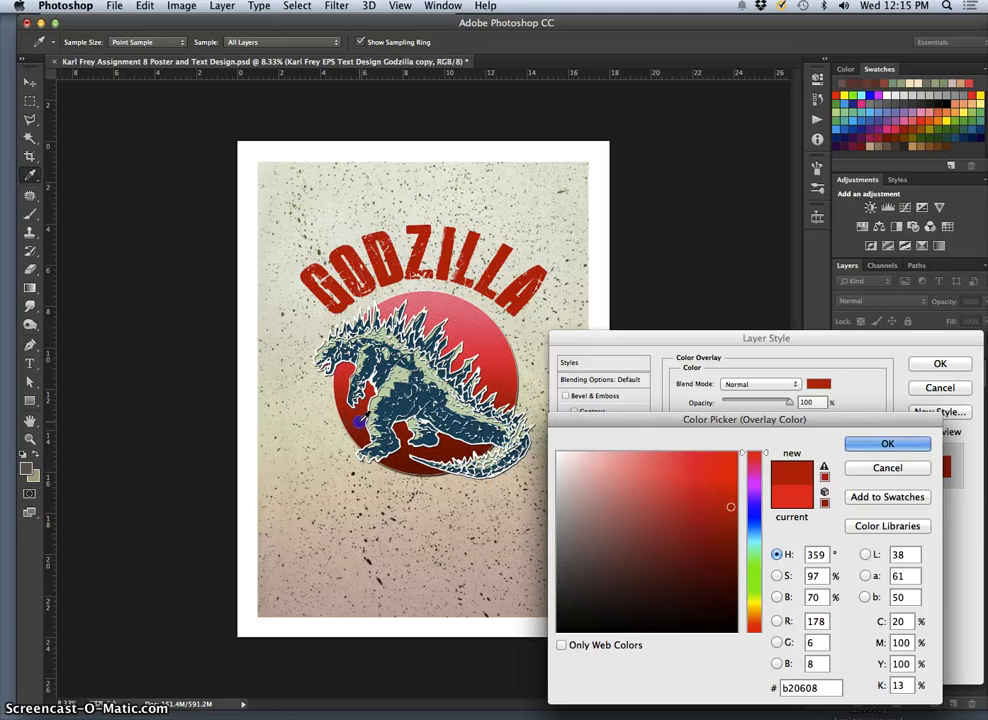
pyautogui.click(358, 421)
pyautogui.click(360, 426)
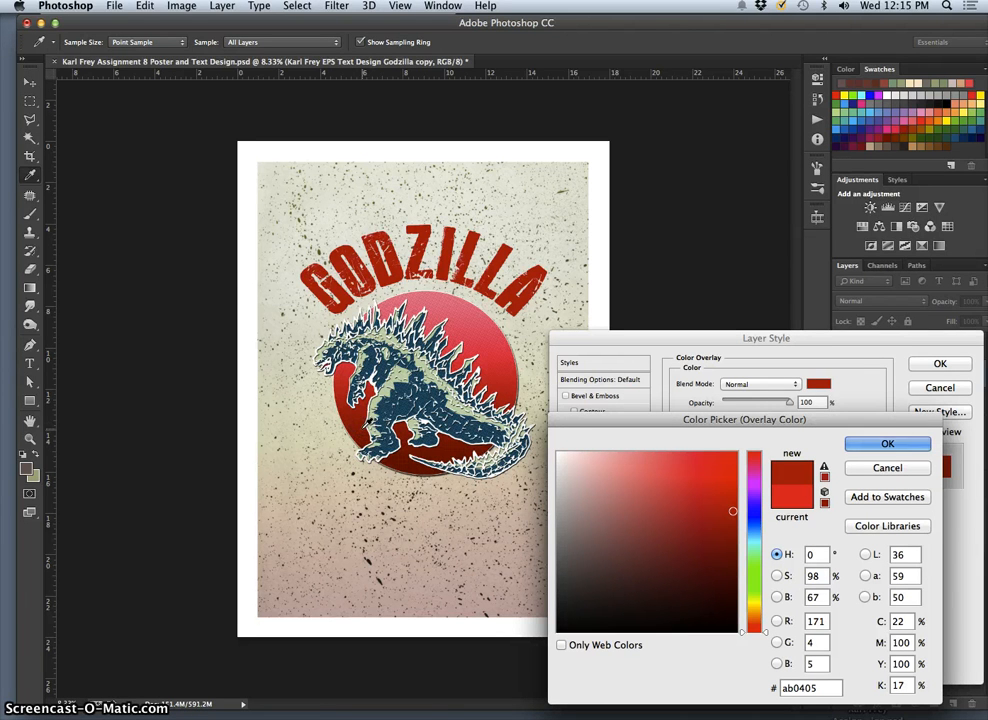
pyautogui.click(360, 428)
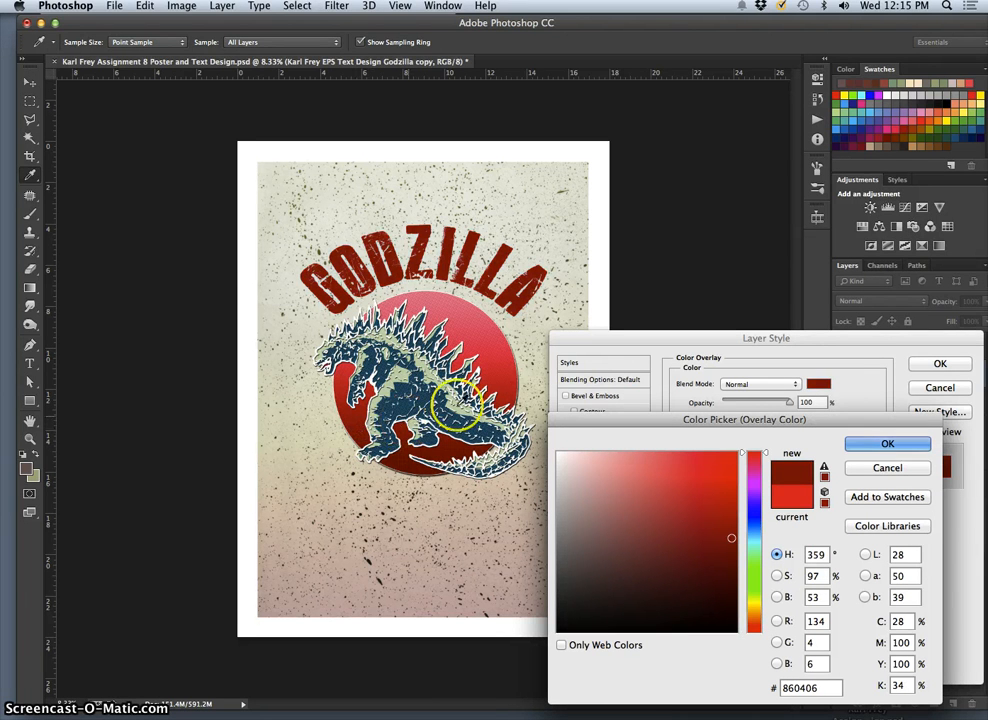
pyautogui.click(880, 444)
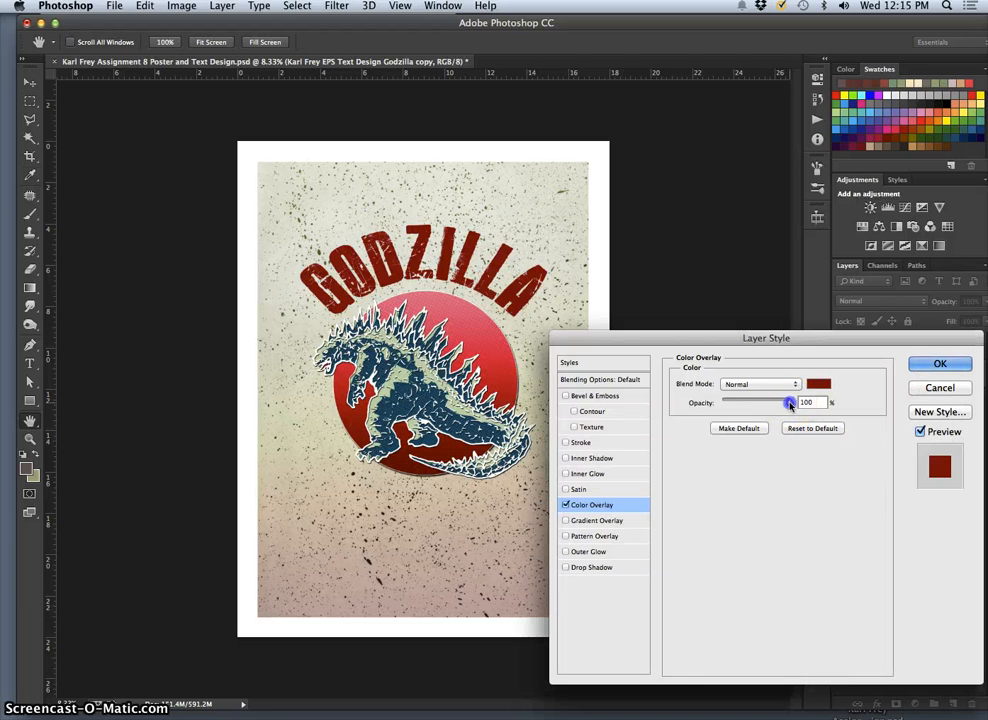
# Lower the text's Color Overlay opacity to 77%.
pyautogui.moveTo(778, 404); pyautogui.dragTo(705, 404)
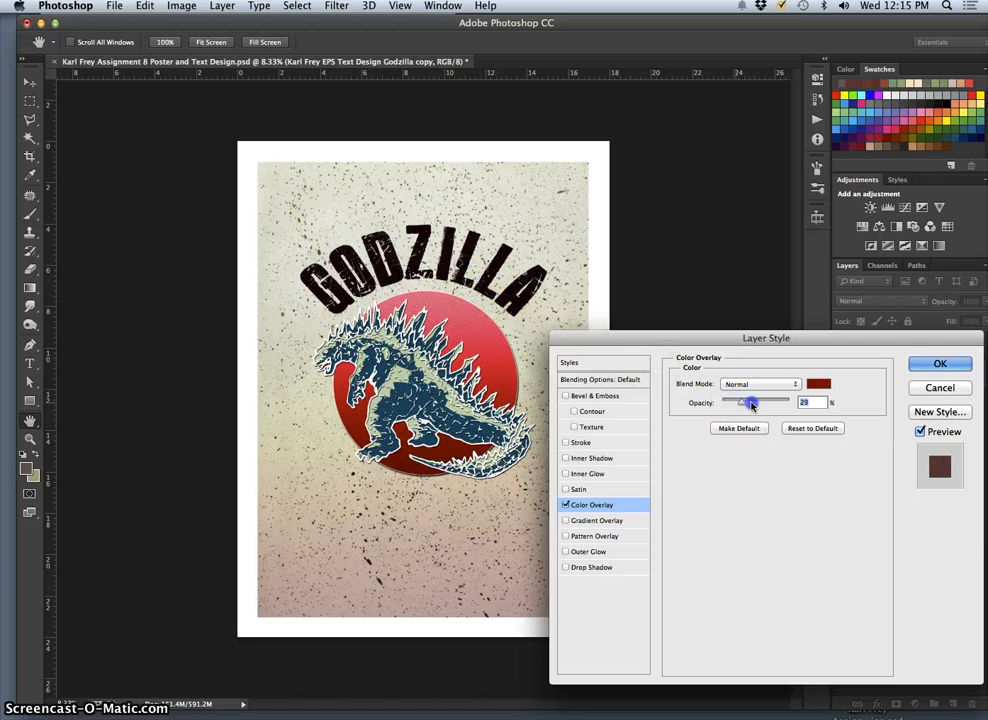
pyautogui.moveTo(761, 404); pyautogui.dragTo(774, 407)
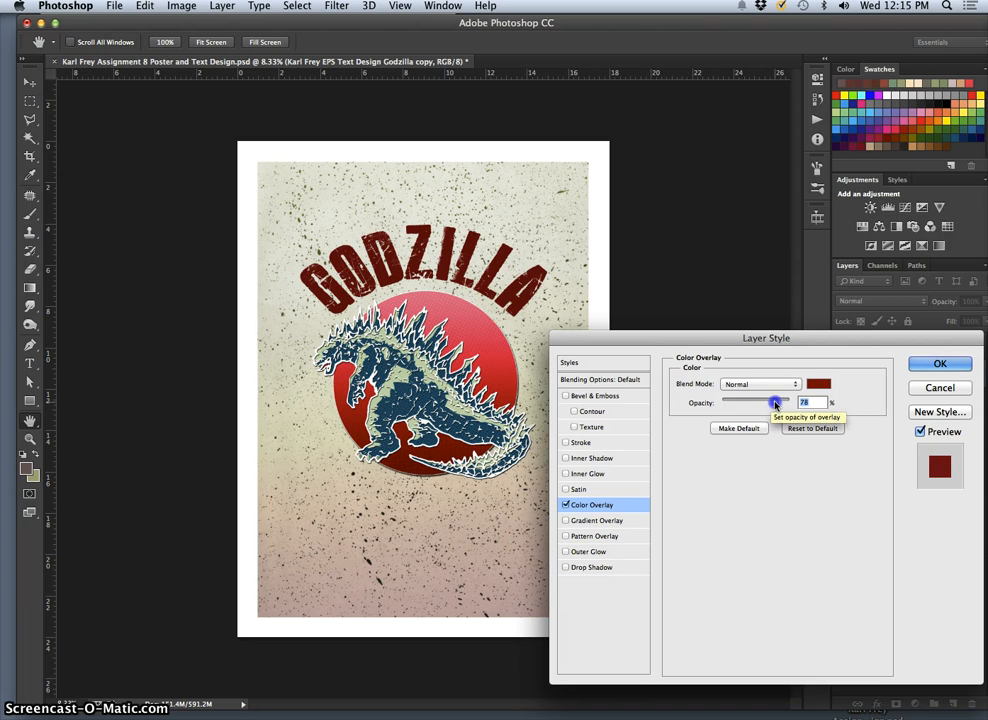
pyautogui.moveTo(775, 404); pyautogui.dragTo(774, 403)
pyautogui.click(918, 365)
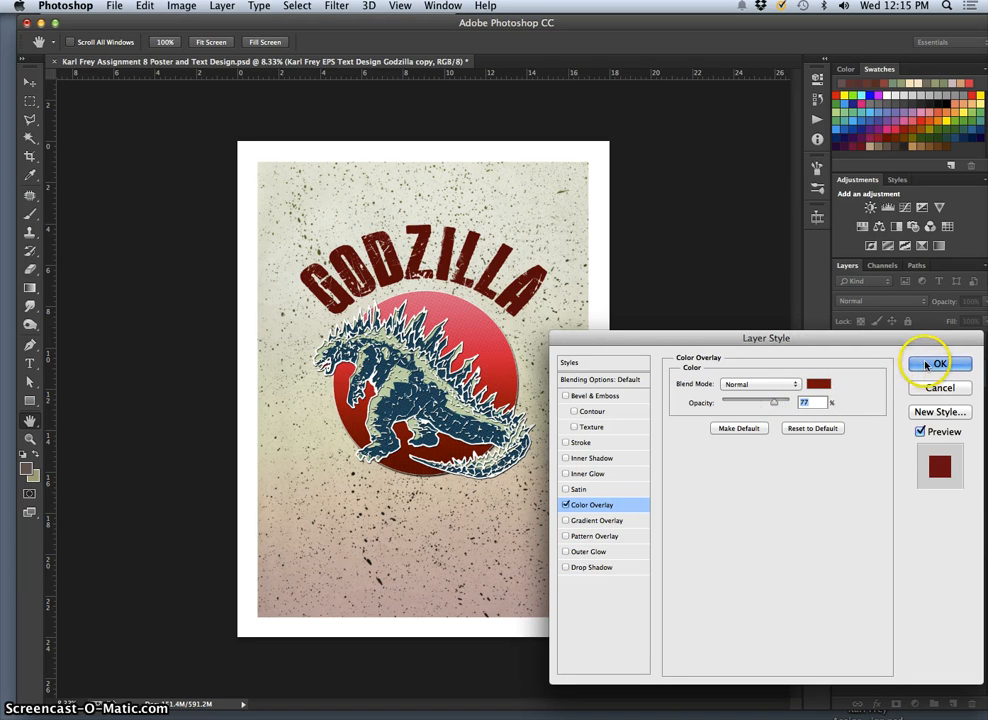
# Add a Gradient Overlay layer style to the copied GODZILLA text layer and inspect the lettering at 25% magnification.
pyautogui.click(608, 523)
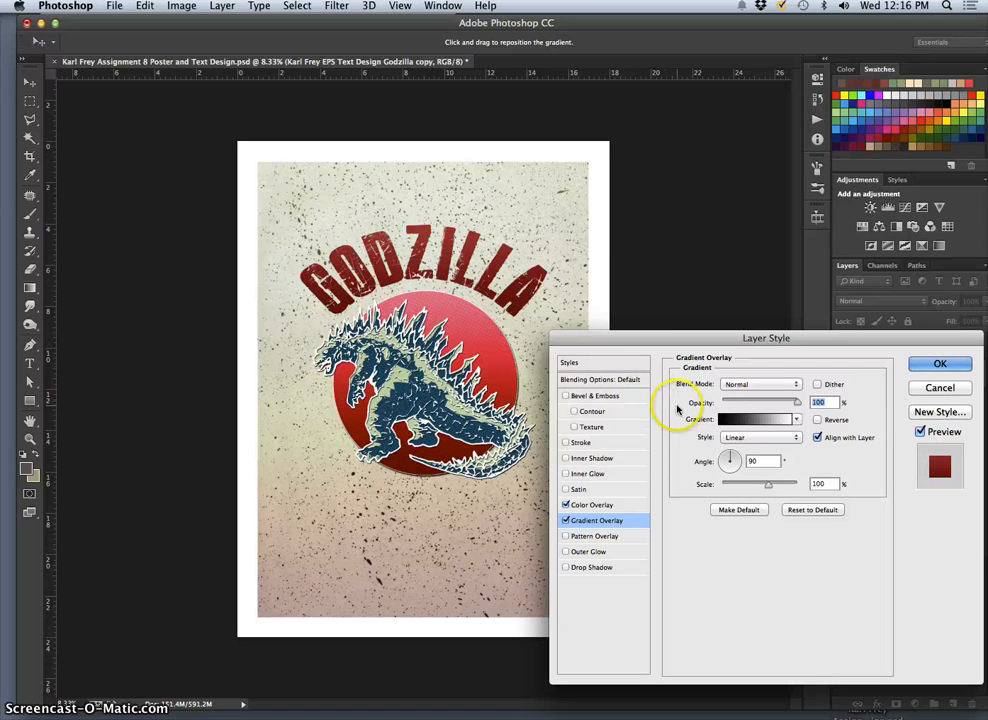
pyautogui.press('super+plus')
pyautogui.press('super+plus')
pyautogui.press('super+plus')
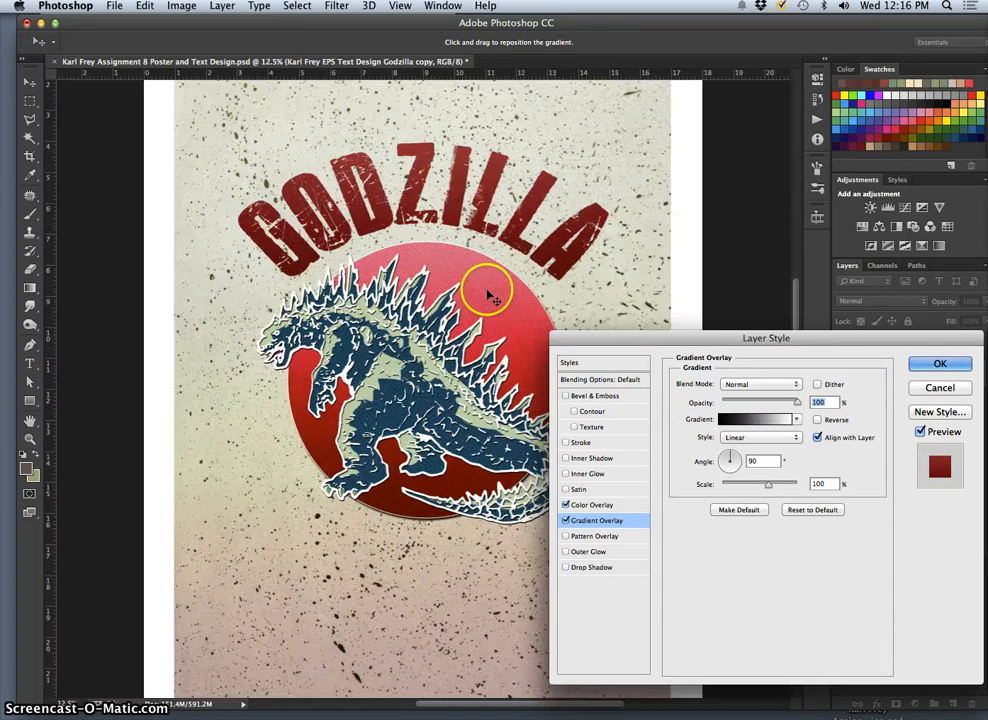
pyautogui.scroll(10, 484, 287)
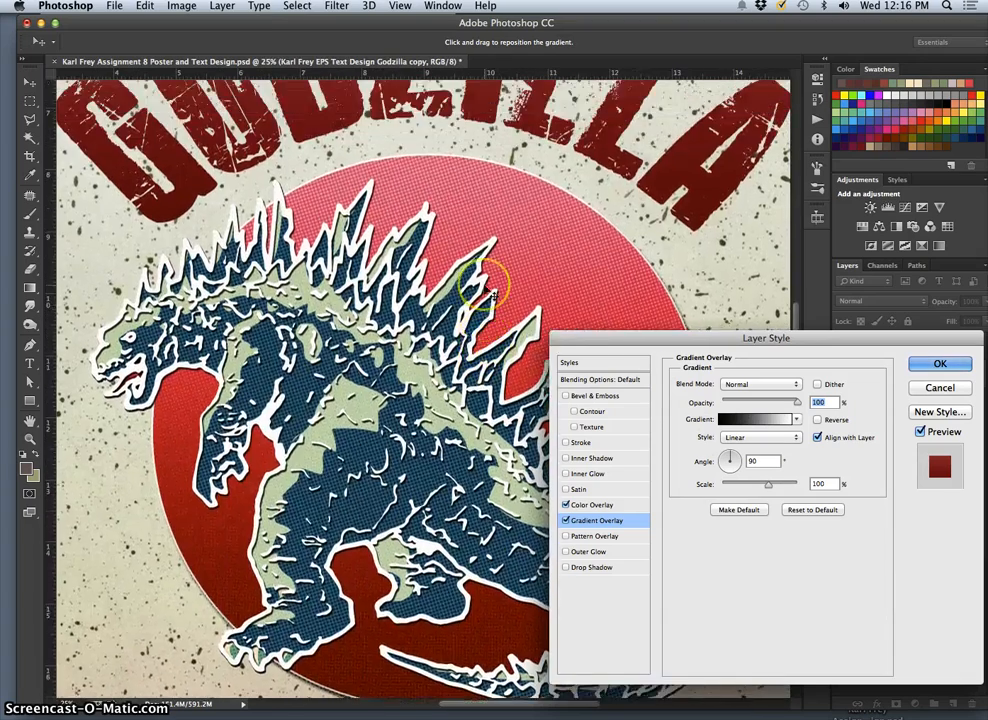
pyautogui.scroll(-3, 490, 292)
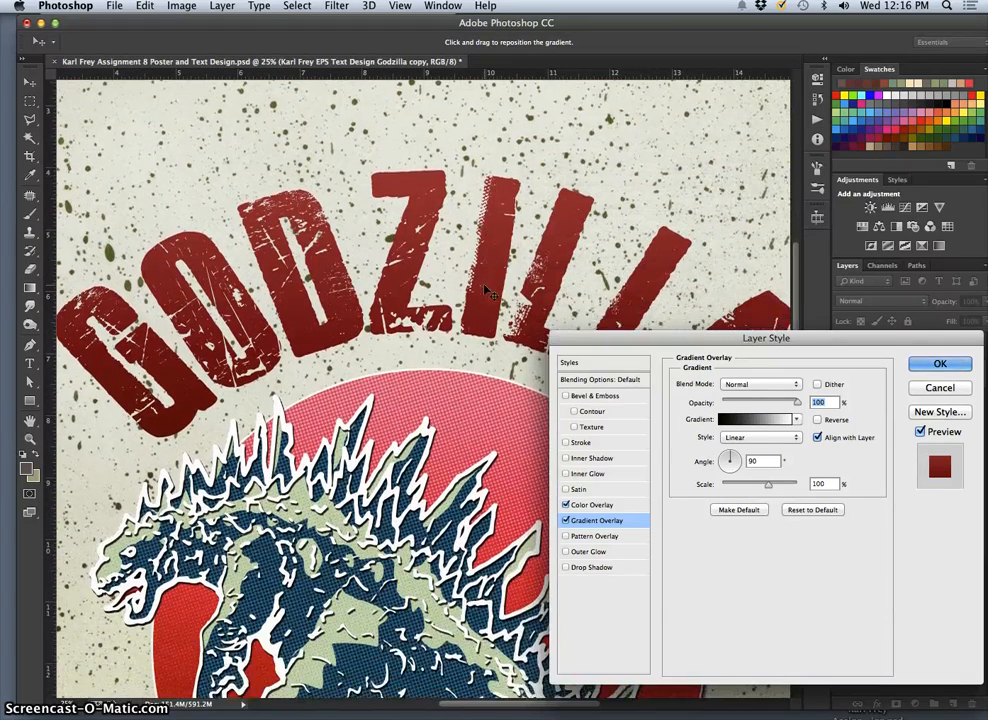
pyautogui.scroll(-5, 373, 218)
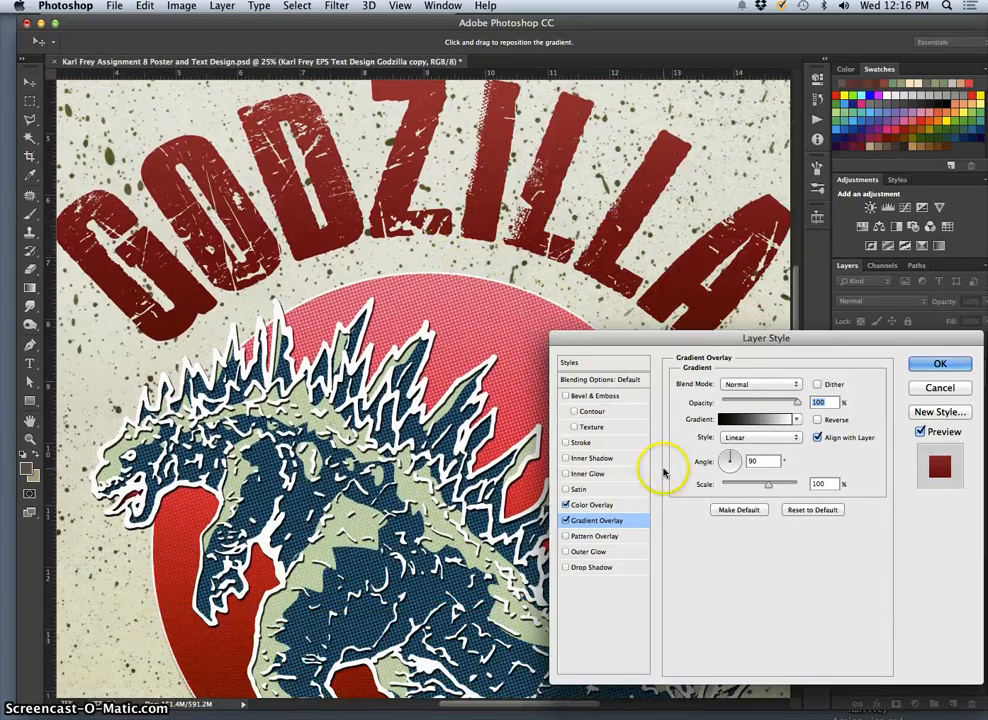
# Load the Red, Green preset as the starting gradient for the text's Gradient Overlay.
pyautogui.click(729, 424)
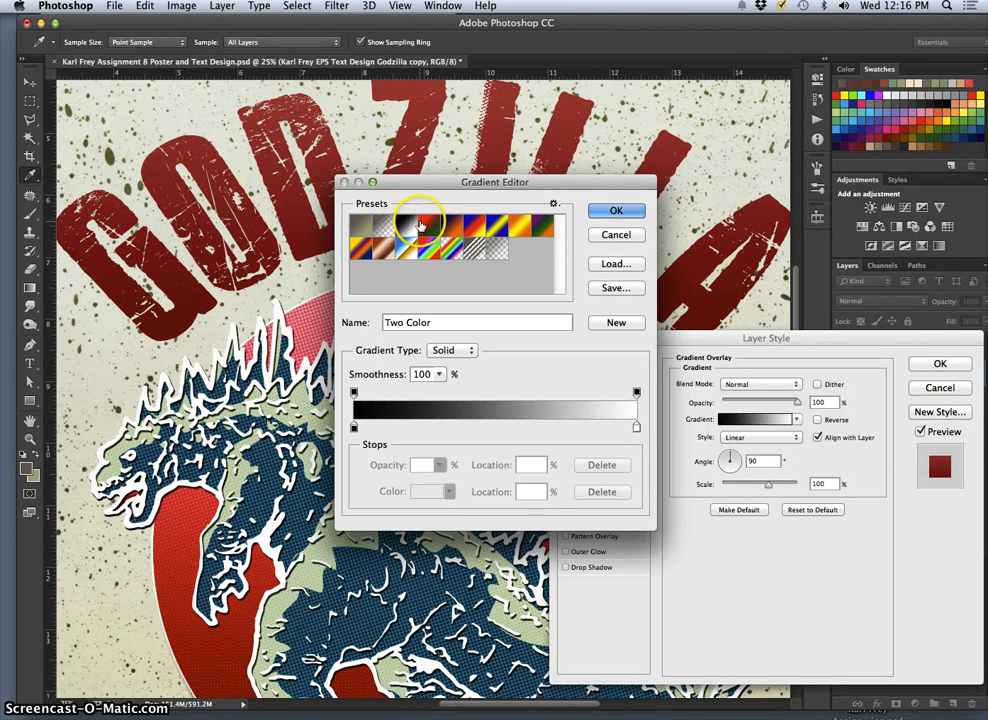
pyautogui.click(361, 229)
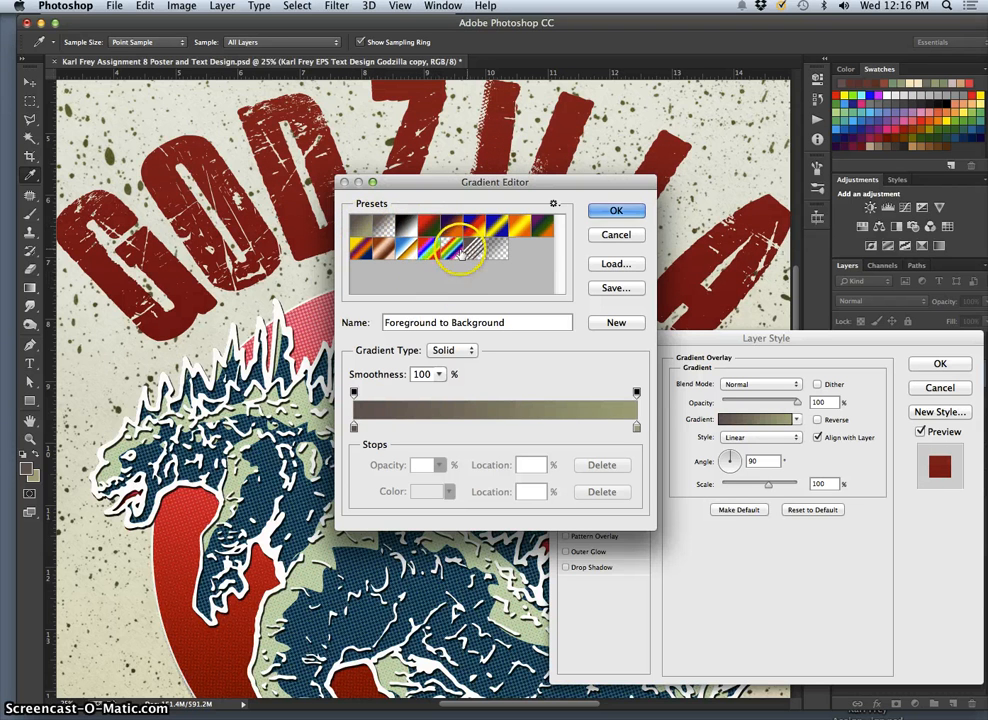
pyautogui.click(430, 232)
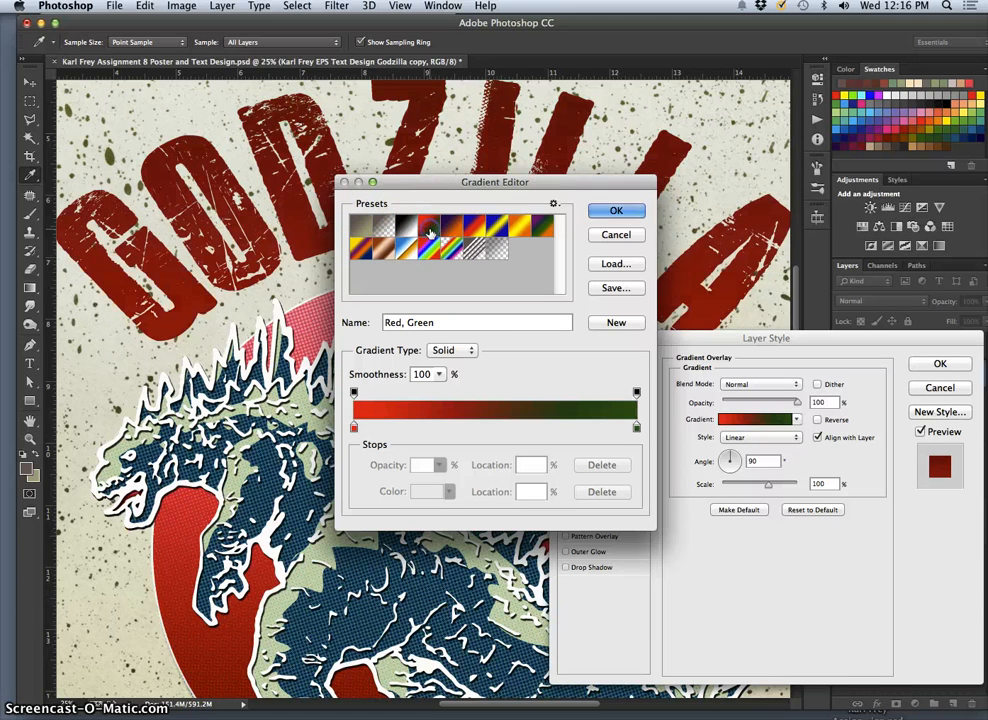
# Recolor the gradient's green end stop to dark red 890406, sampled from the shaded red circle behind Godzilla.
pyautogui.click(636, 428)
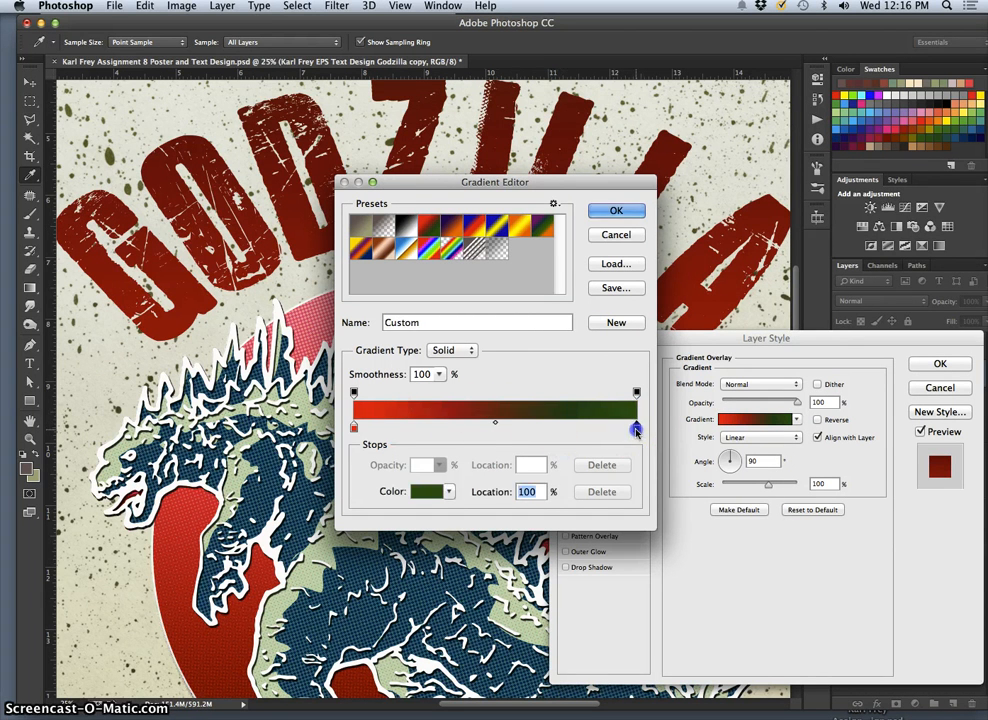
pyautogui.doubleClick(636, 430)
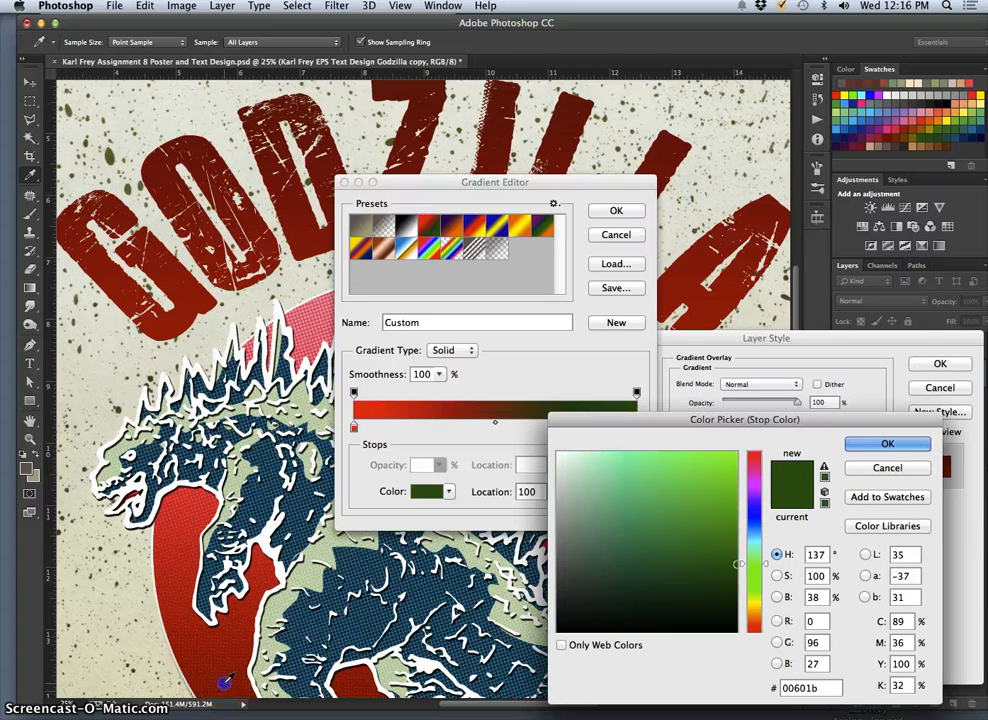
pyautogui.moveTo(226, 681); pyautogui.dragTo(227, 679)
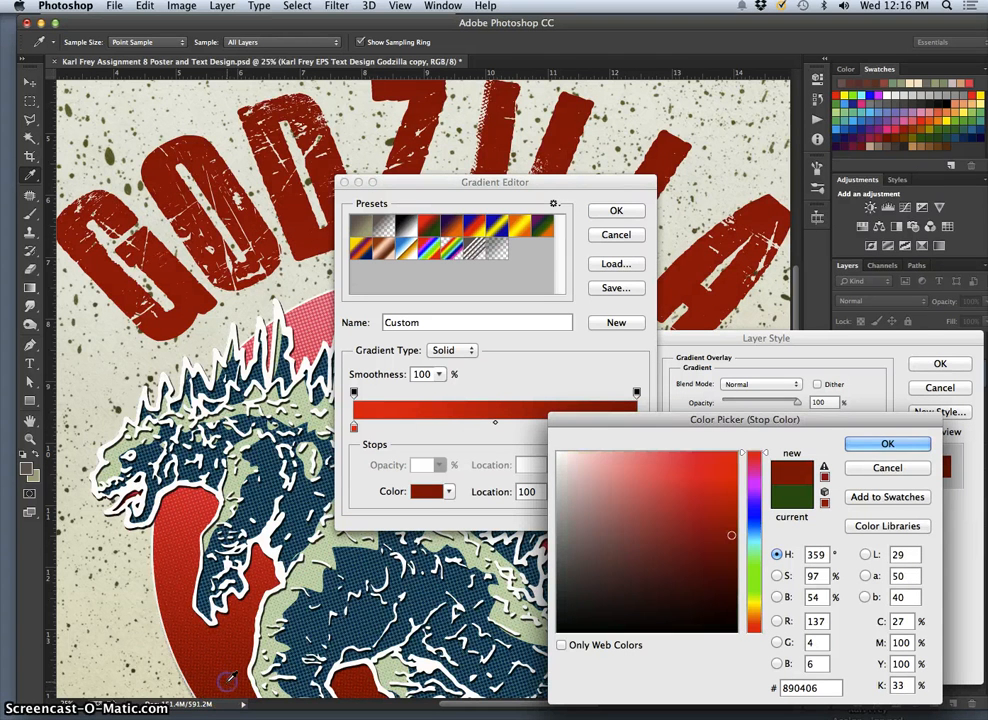
pyautogui.click(864, 446)
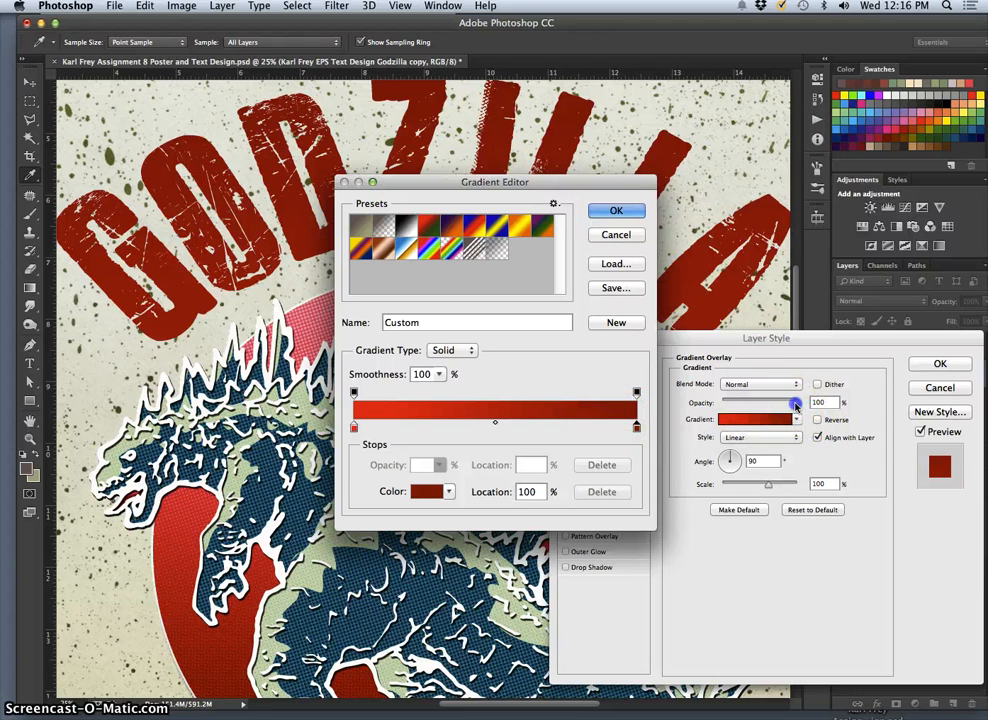
pyautogui.click(769, 486)
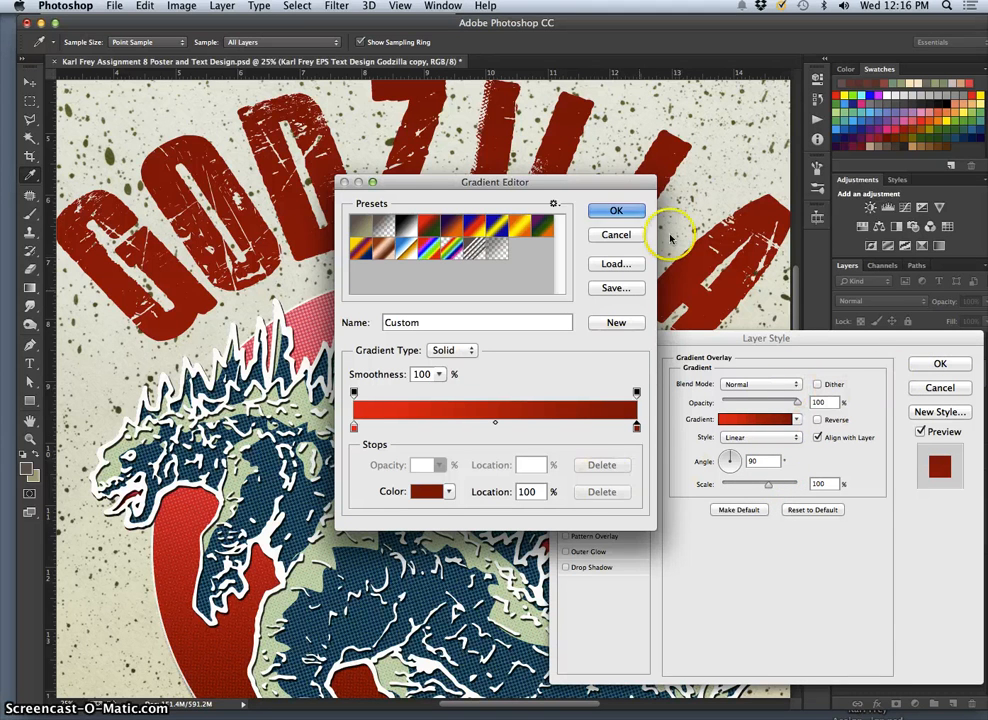
pyautogui.click(631, 216)
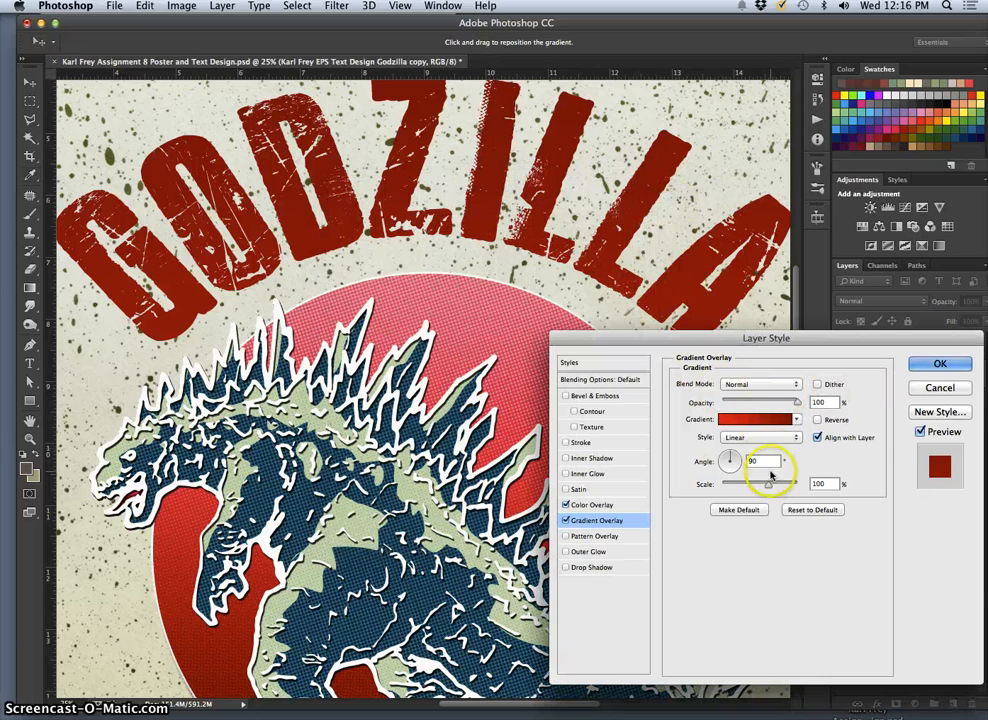
# Reverse the text's gradient overlay and set its scale to 47% and its angle to 94°.
pyautogui.moveTo(768, 489)
pyautogui.mouseDown()
pyautogui.moveTo(807, 484)
pyautogui.moveTo(686, 486)
pyautogui.moveTo(697, 482)
pyautogui.mouseUp()
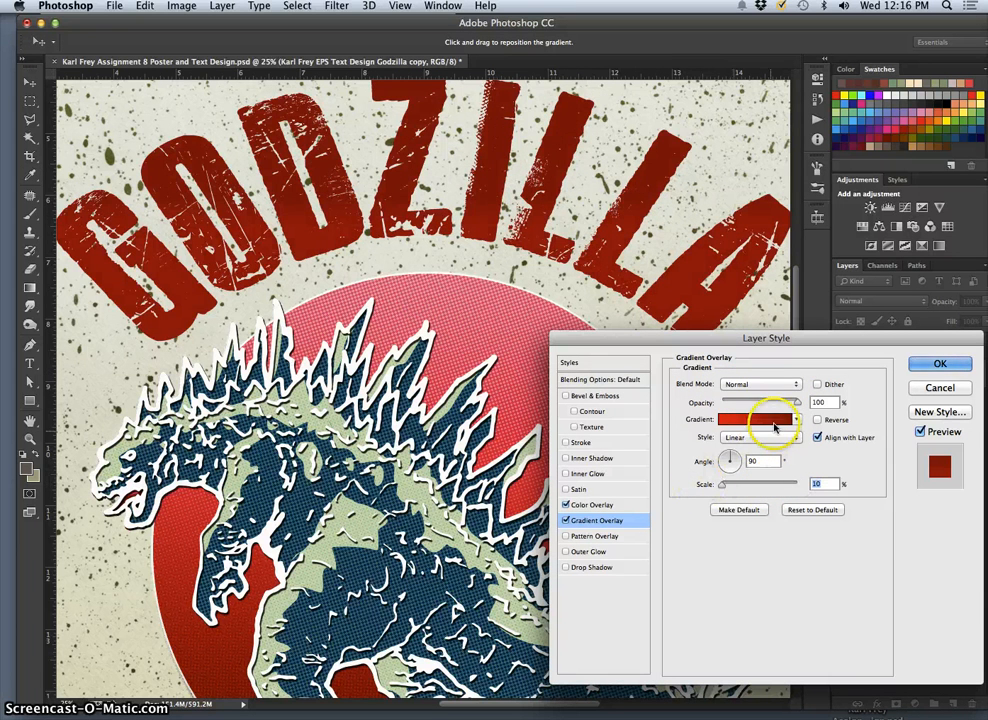
pyautogui.click(817, 419)
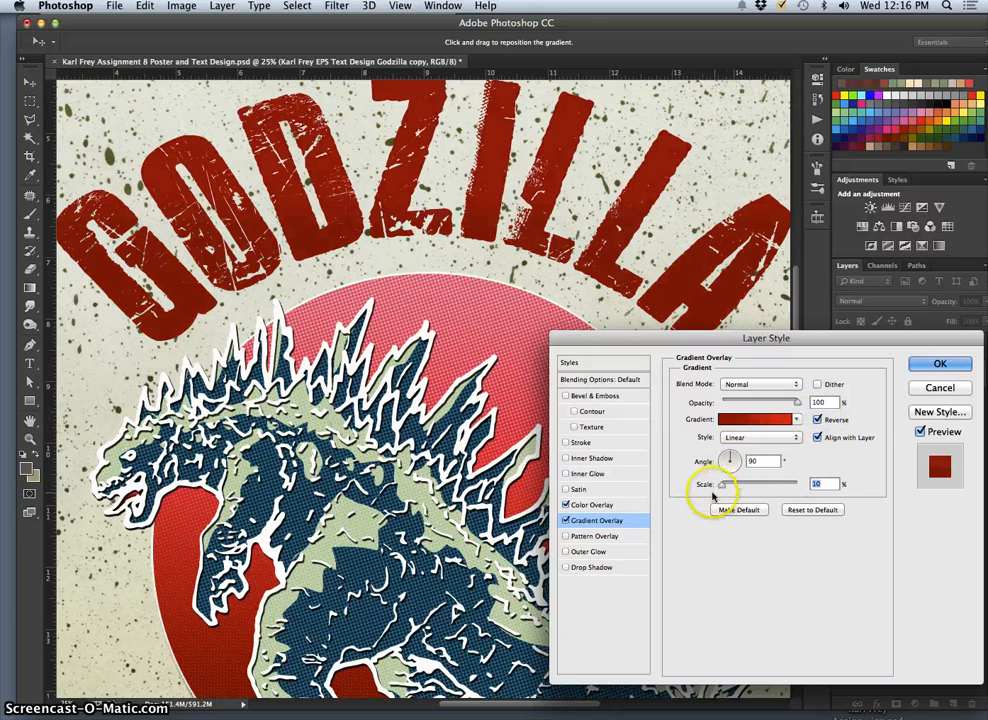
pyautogui.moveTo(721, 489); pyautogui.dragTo(737, 486)
pyautogui.click(794, 404)
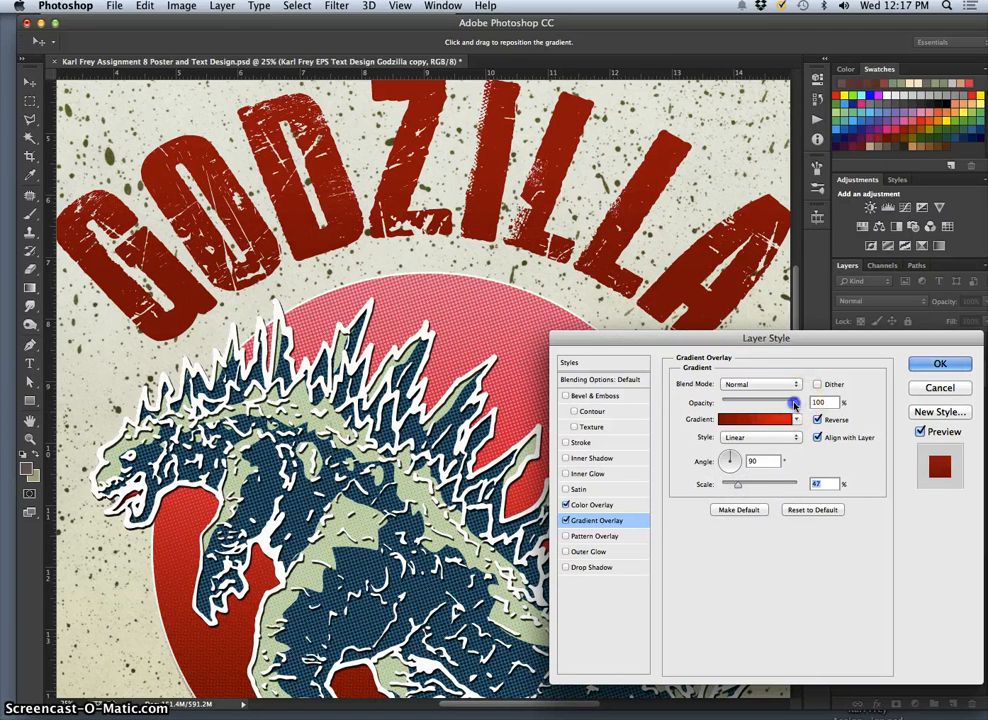
pyautogui.moveTo(784, 404); pyautogui.dragTo(798, 401)
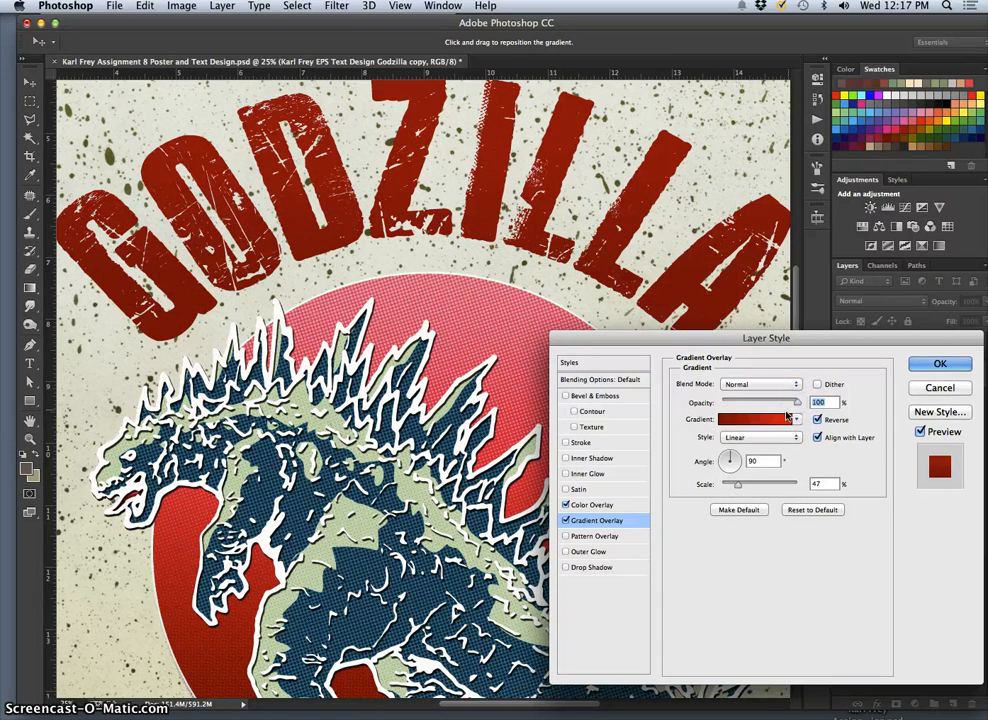
pyautogui.moveTo(732, 463); pyautogui.dragTo(727, 452)
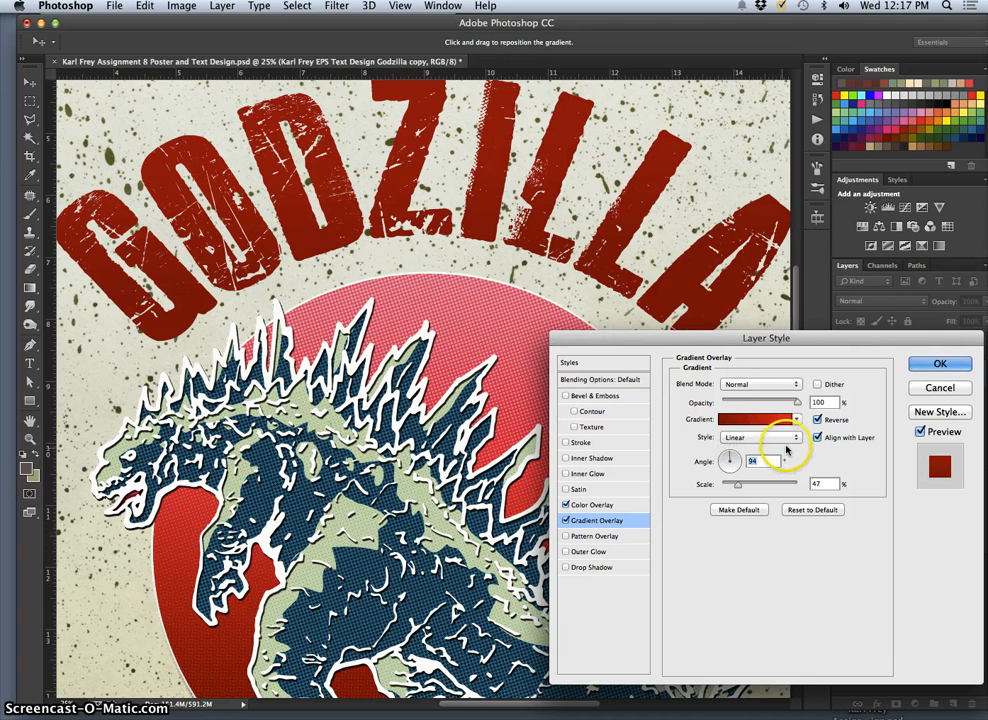
# Try Screen, Soft Light, Difference and Exclusion blending for the gradient overlay, and settle on Lighten.
pyautogui.click(761, 385)
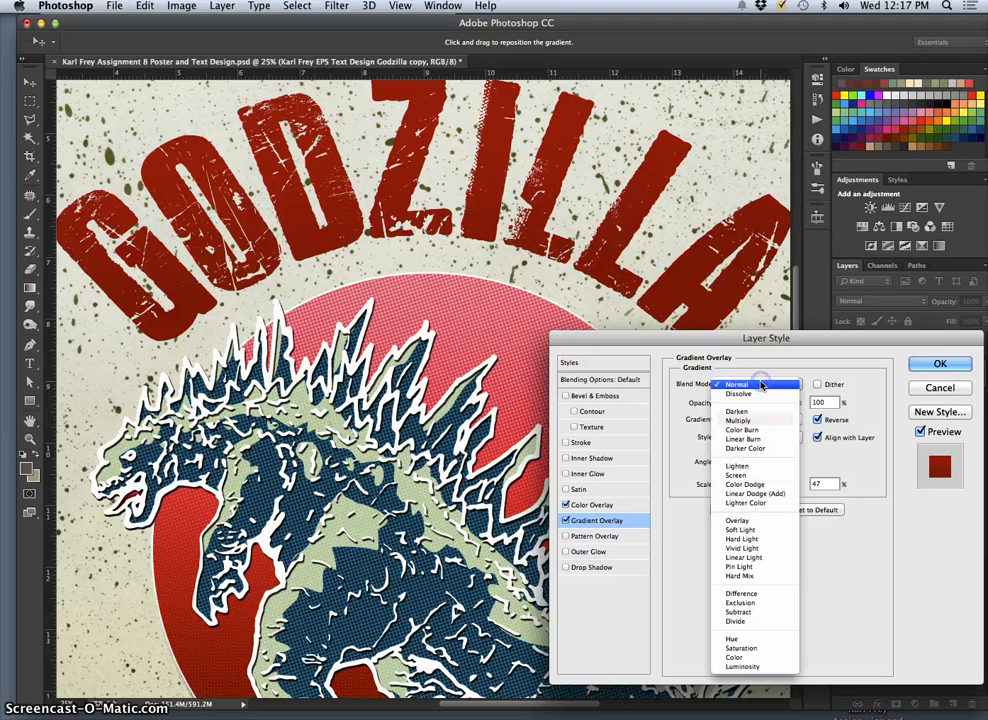
pyautogui.click(757, 467)
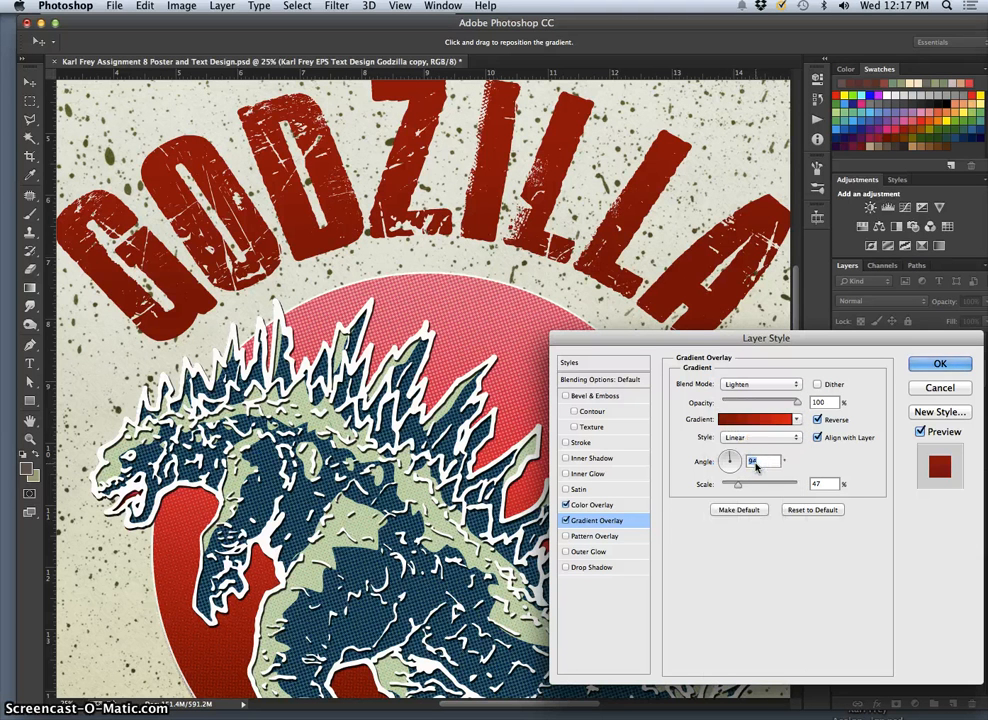
pyautogui.click(765, 385)
pyautogui.click(755, 395)
pyautogui.click(751, 383)
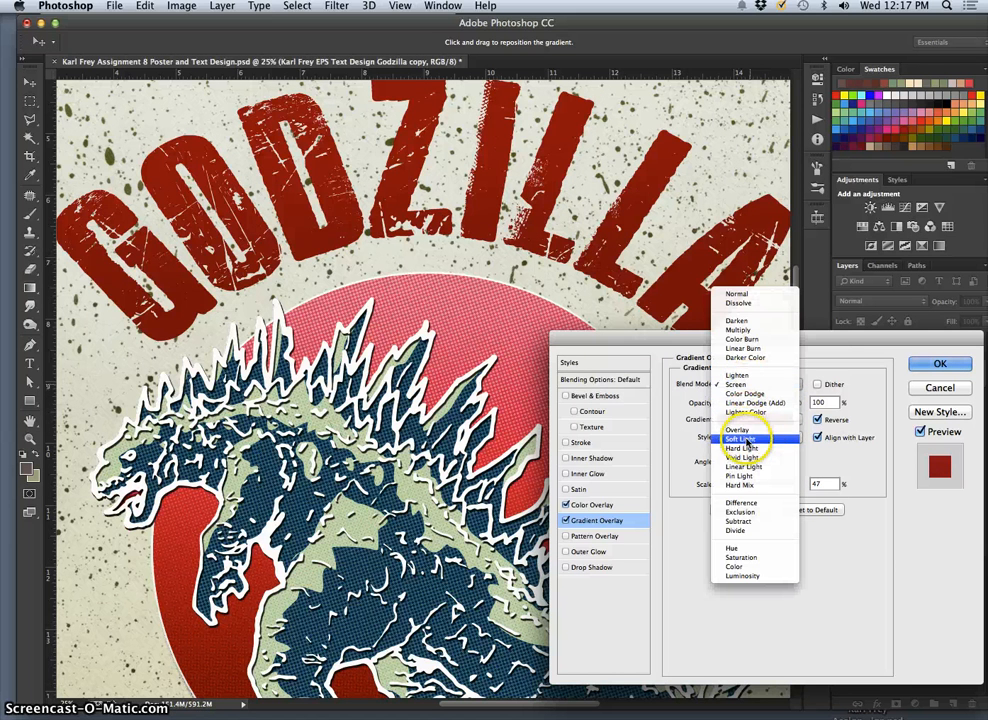
pyautogui.click(747, 441)
pyautogui.click(748, 386)
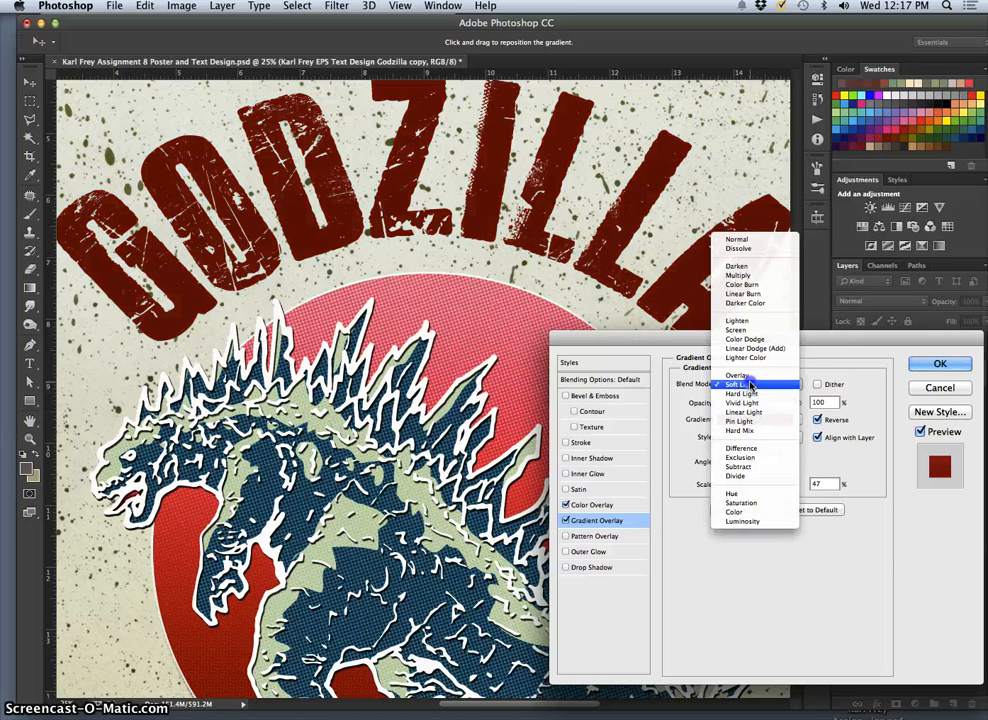
pyautogui.click(744, 448)
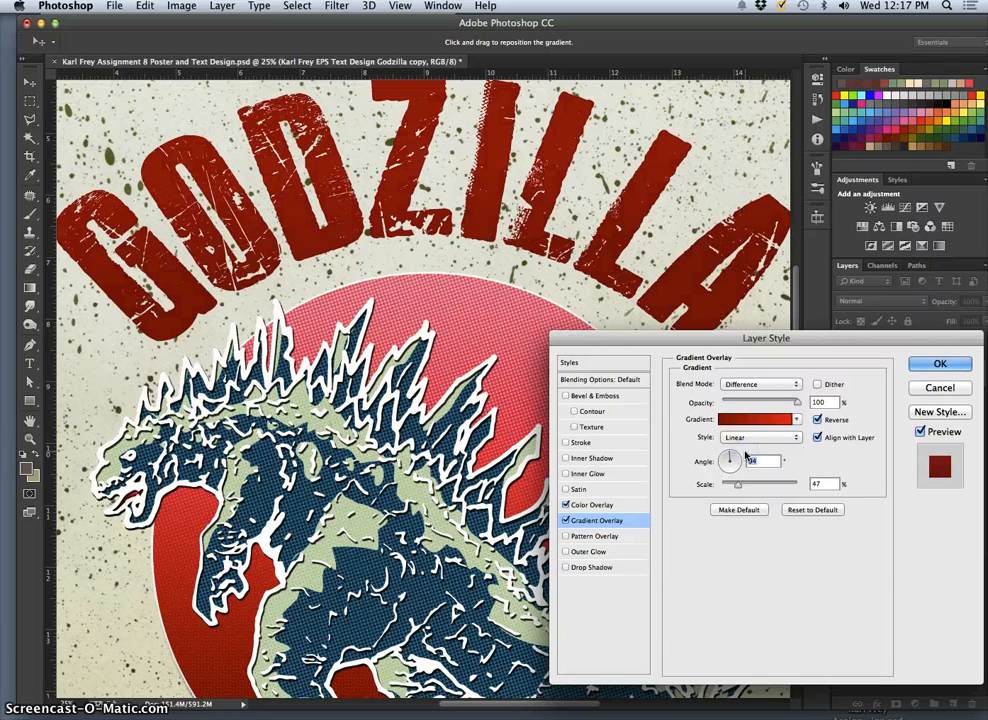
pyautogui.click(750, 386)
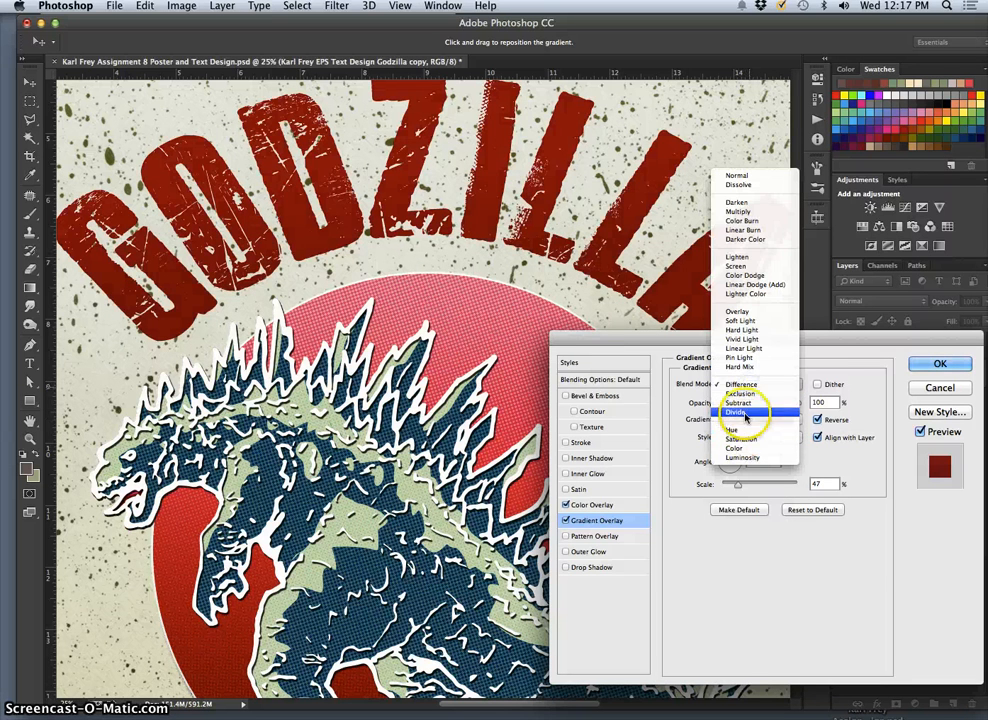
pyautogui.click(745, 394)
pyautogui.click(751, 395)
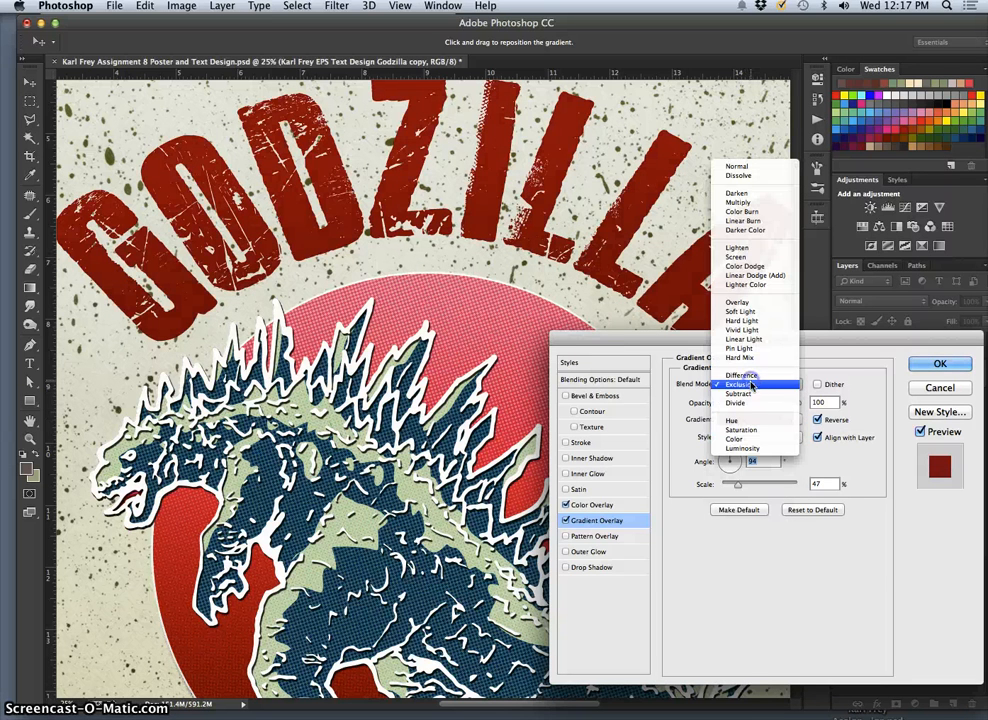
pyautogui.click(743, 252)
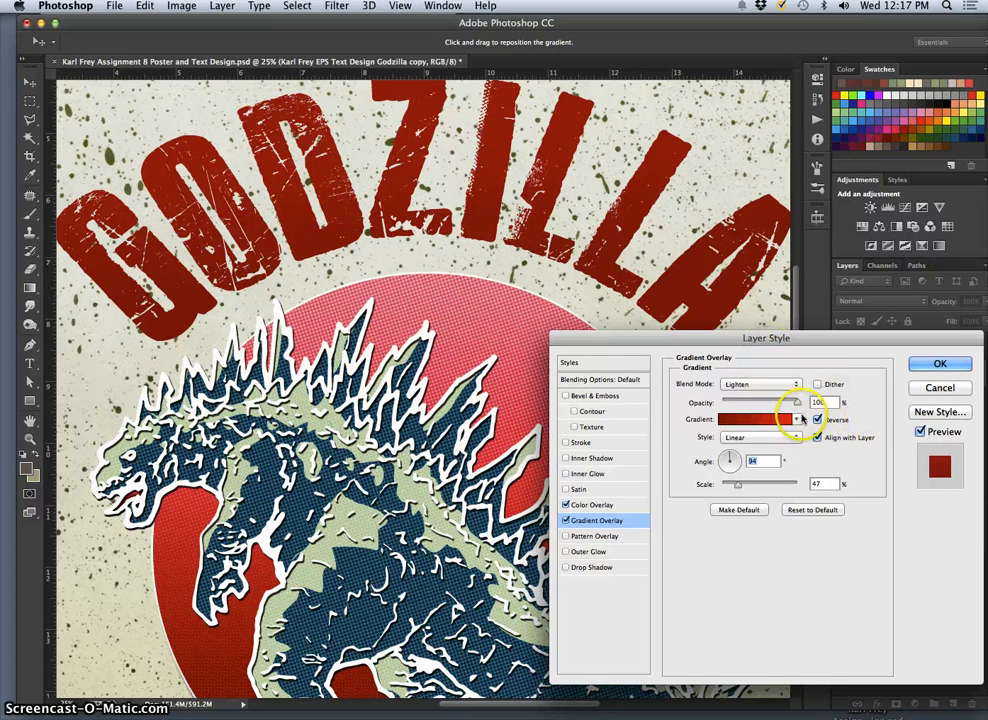
# Compare the title with and without its Gradient Overlay, and lower that overlay's opacity to 67%.
pyautogui.click(567, 521)
pyautogui.click(567, 521)
pyautogui.click(567, 522)
pyautogui.click(567, 522)
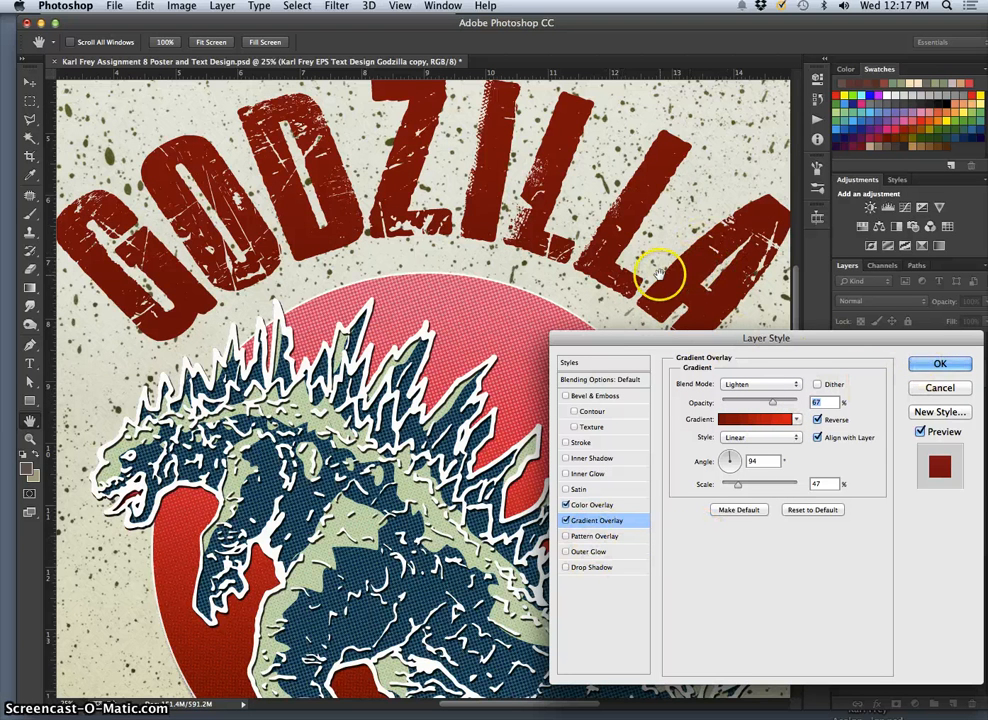
pyautogui.scroll(1, 660, 273)
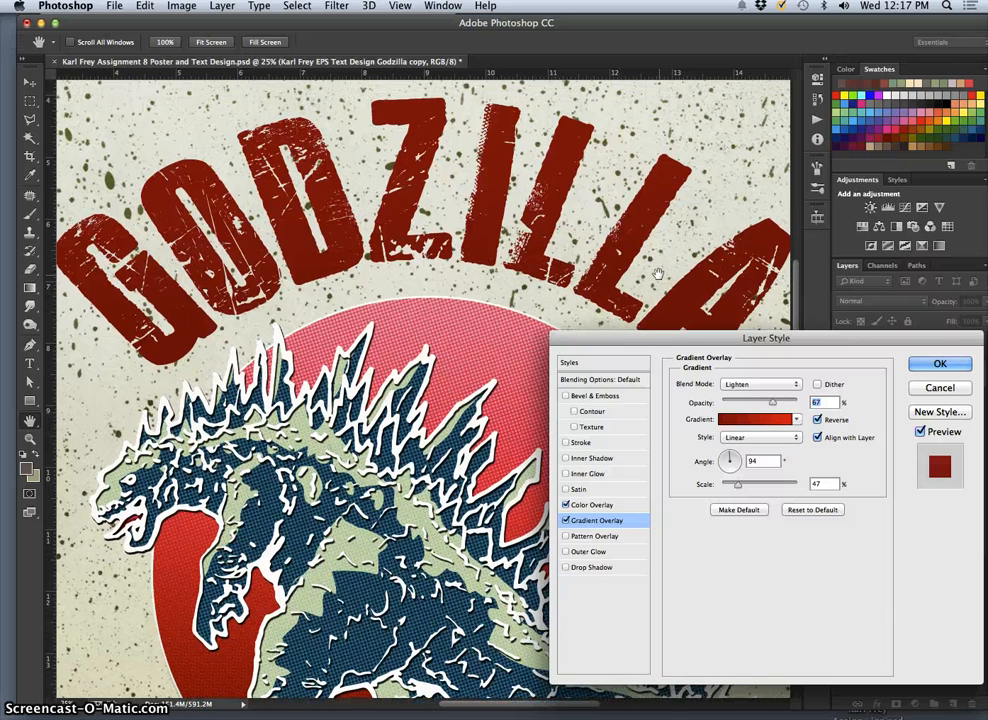
pyautogui.scroll(-1, 658, 274)
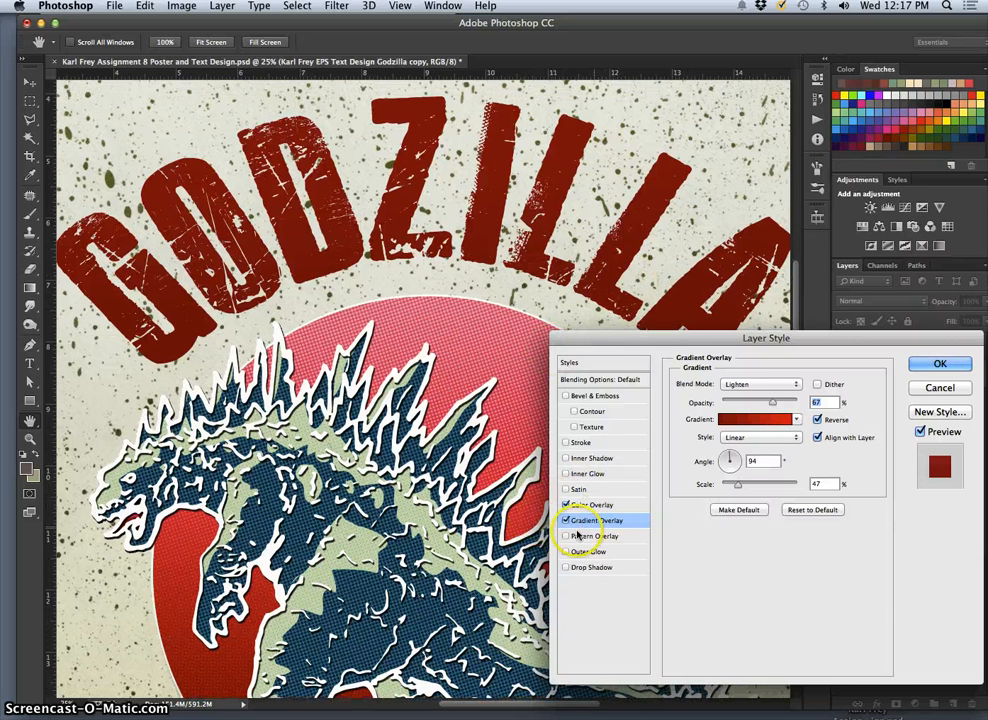
# Add a stroke to the title and recolor it dark teal 006e7d, sampled from the spines on Godzilla's back.
pyautogui.click(566, 442)
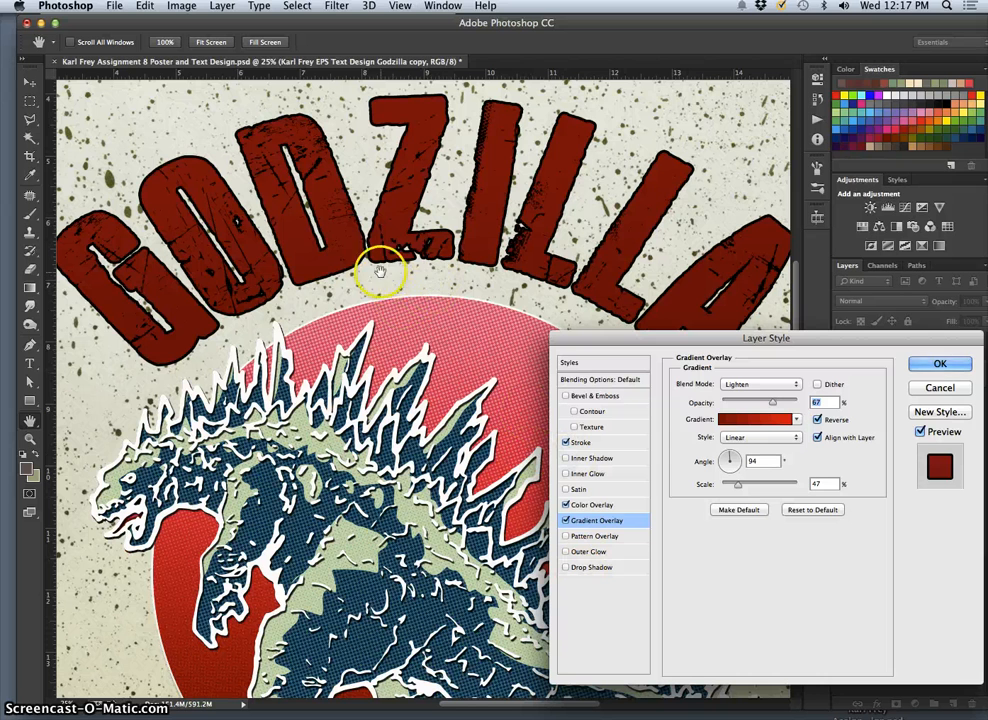
pyautogui.click(566, 520)
pyautogui.click(566, 520)
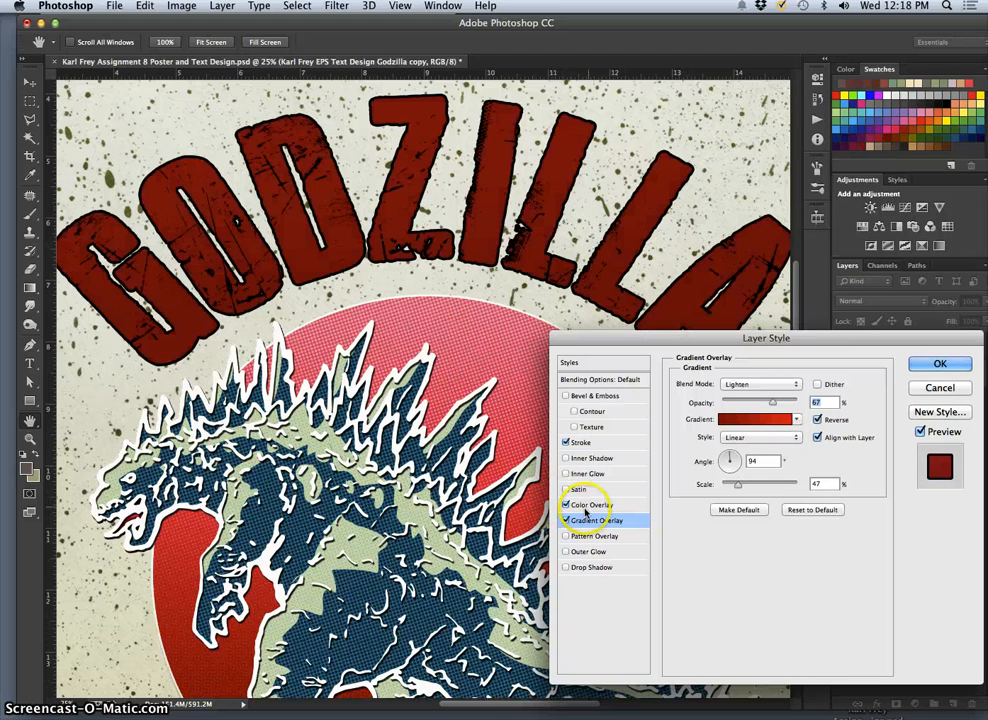
pyautogui.click(600, 443)
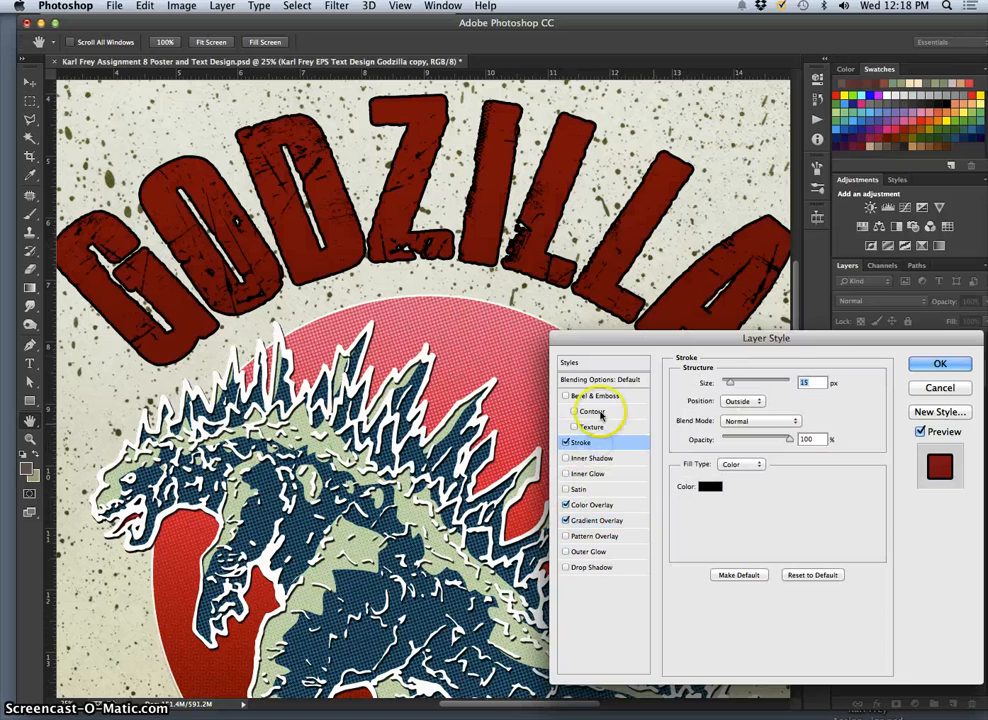
pyautogui.click(710, 486)
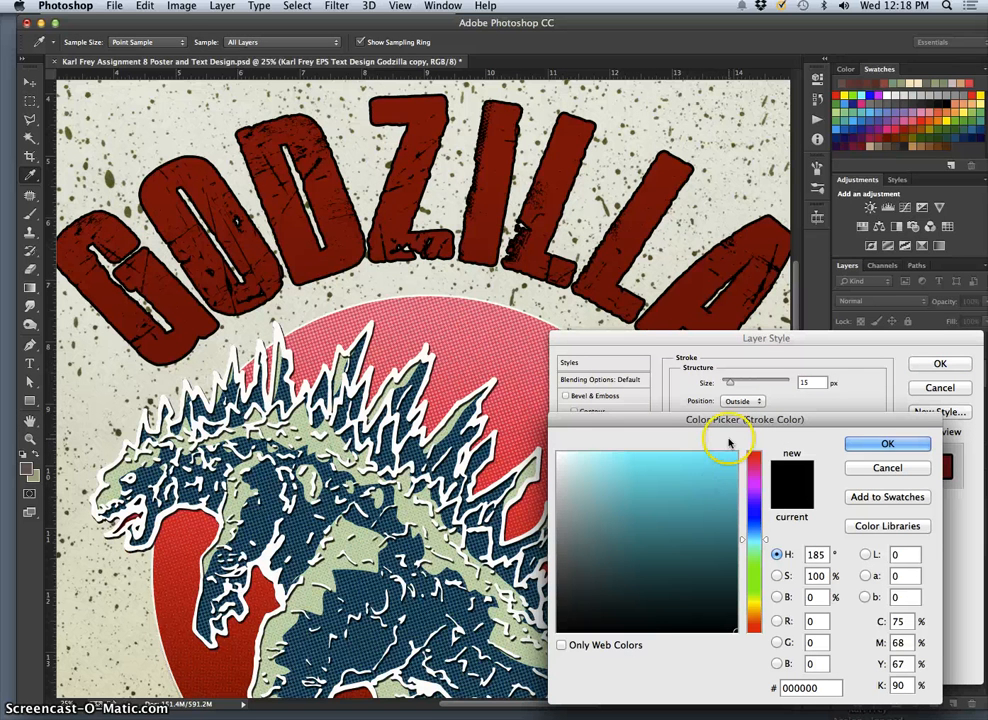
pyautogui.click(418, 459)
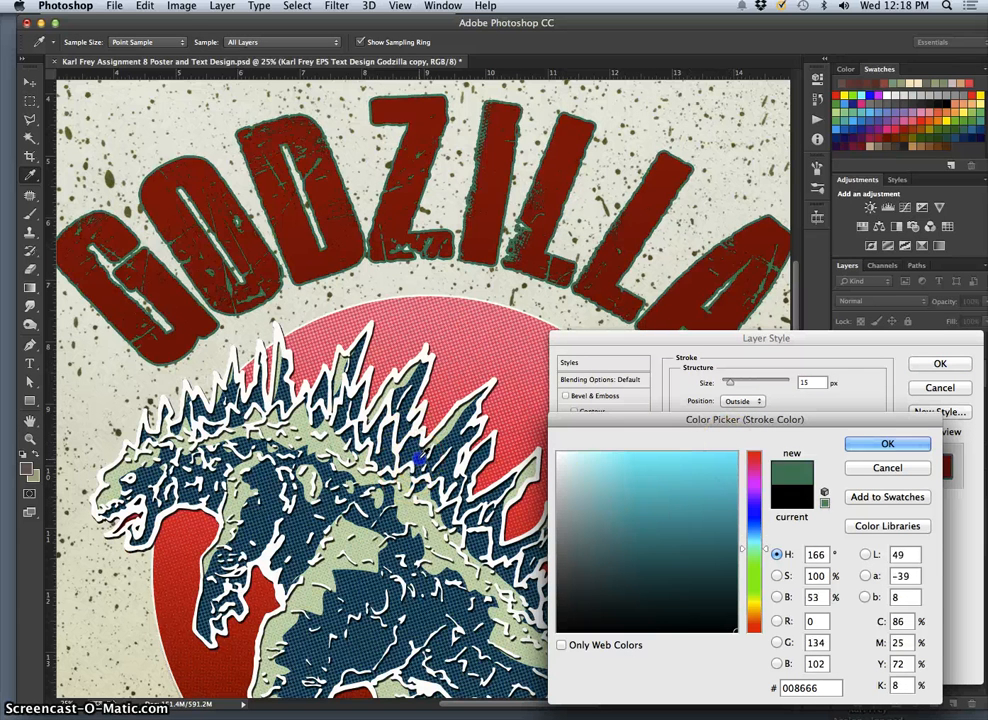
pyautogui.moveTo(418, 459); pyautogui.dragTo(415, 458)
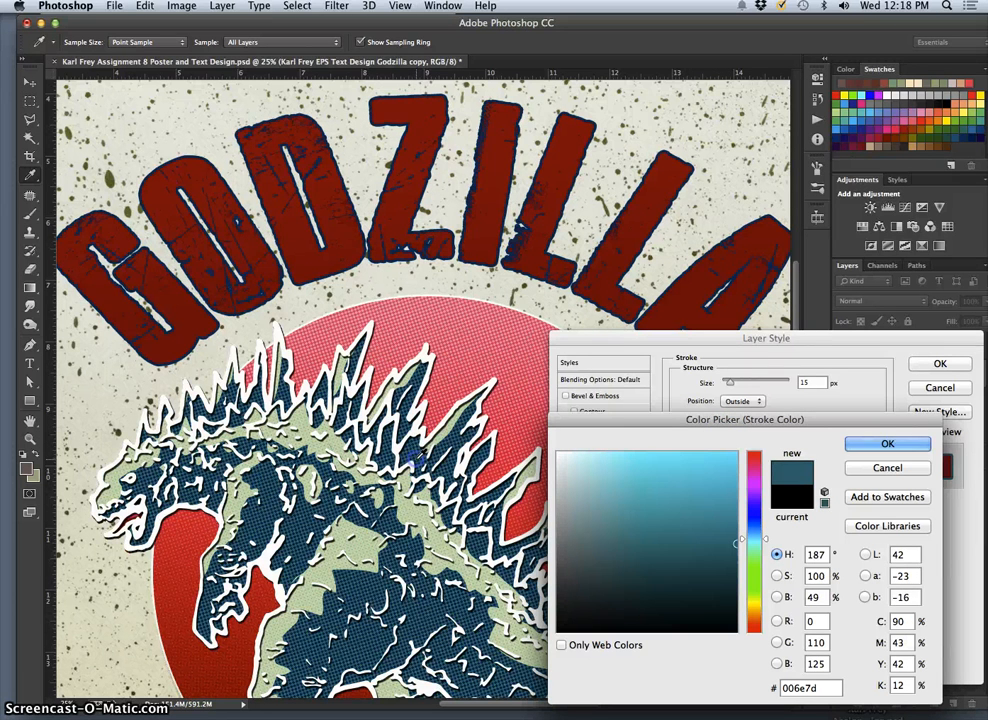
pyautogui.click(440, 448)
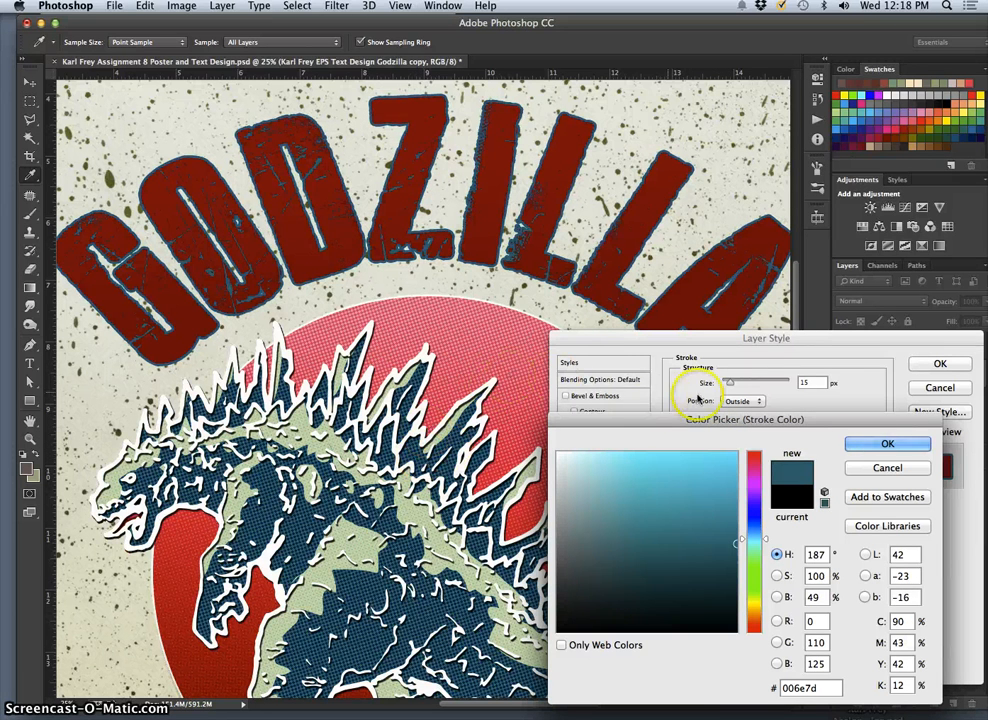
pyautogui.click(880, 443)
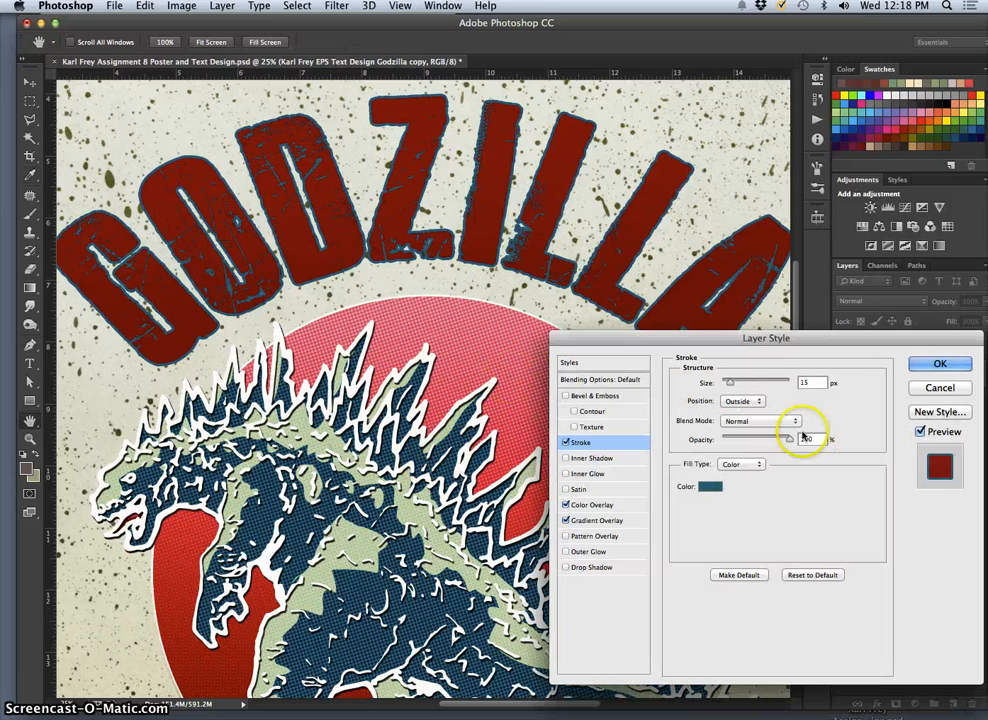
# Try the Inside position for the title's stroke, settle on Center, and reduce the stroke size to 5 px.
pyautogui.click(760, 402)
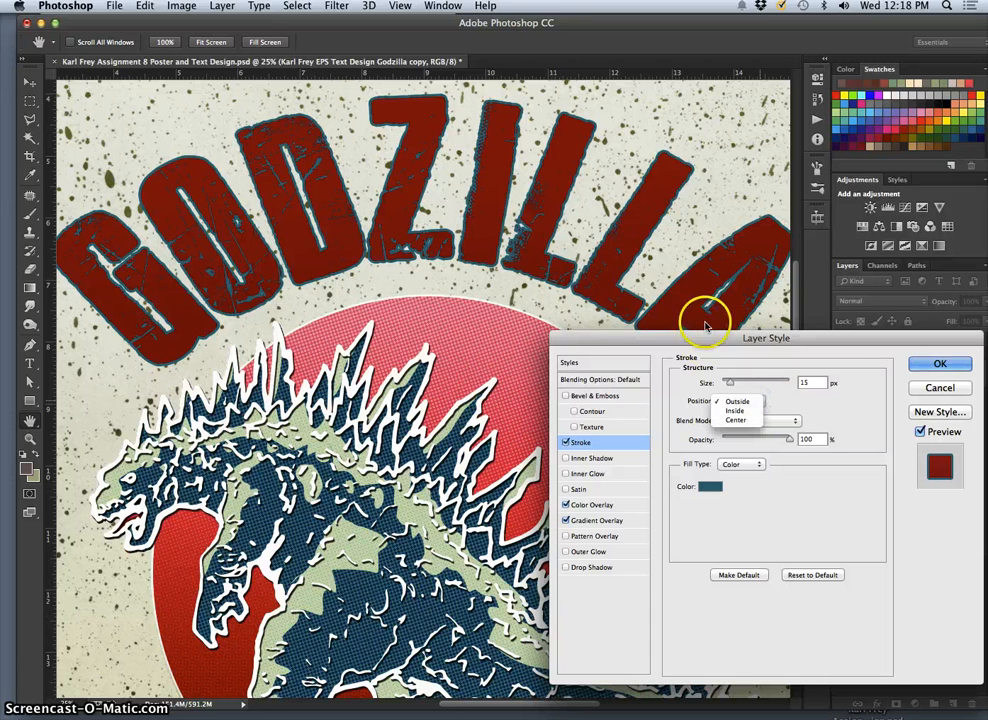
pyautogui.click(735, 411)
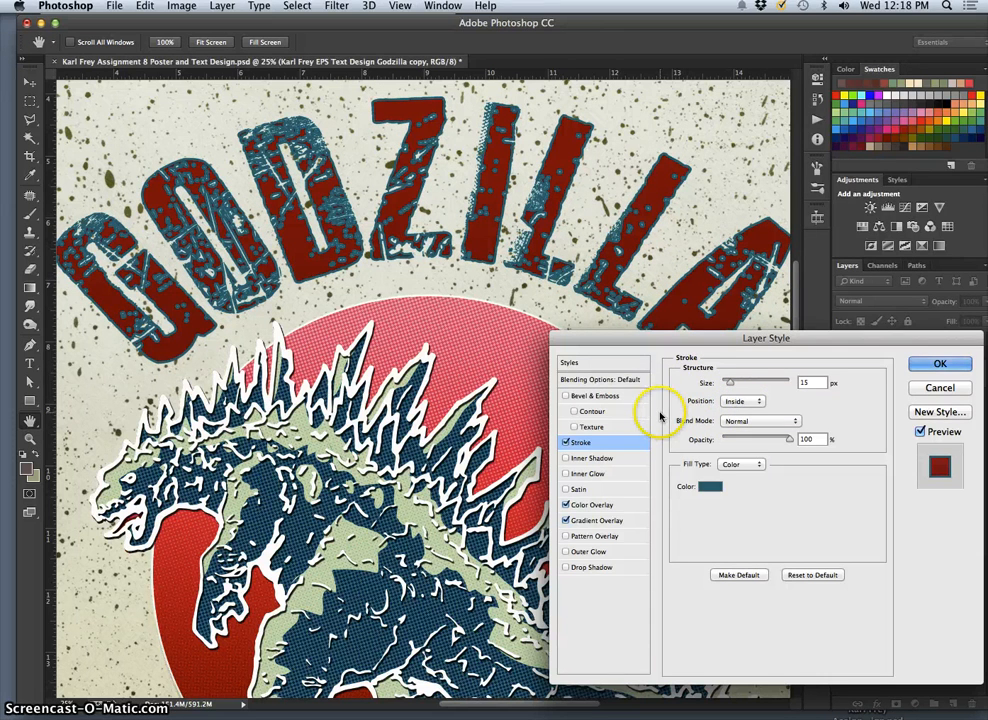
pyautogui.click(740, 401)
pyautogui.click(735, 412)
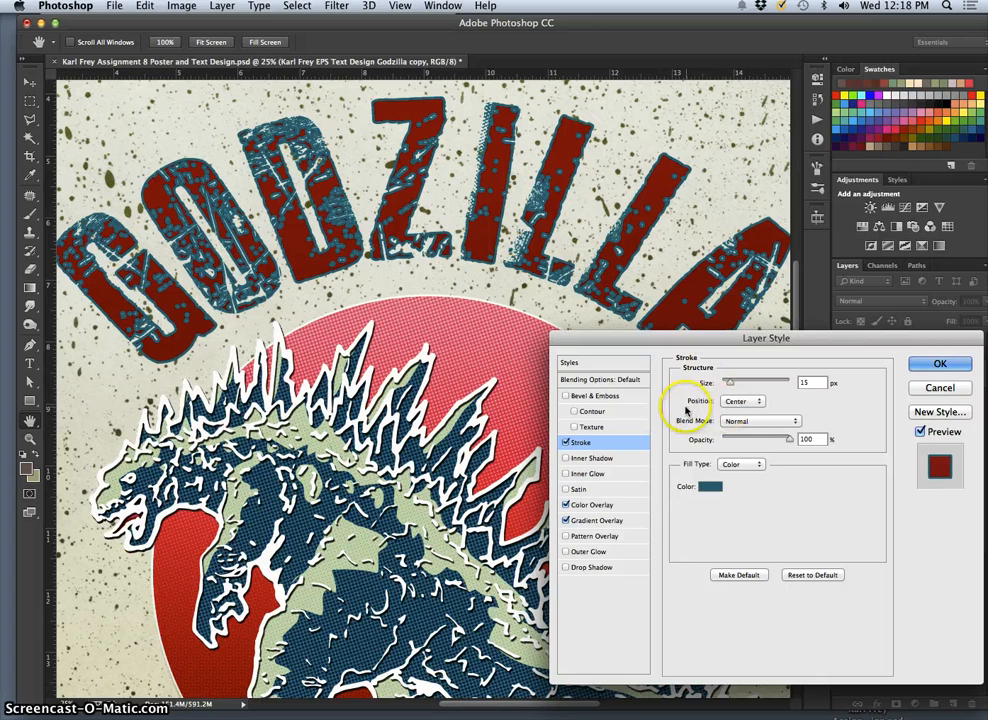
pyautogui.click(729, 385)
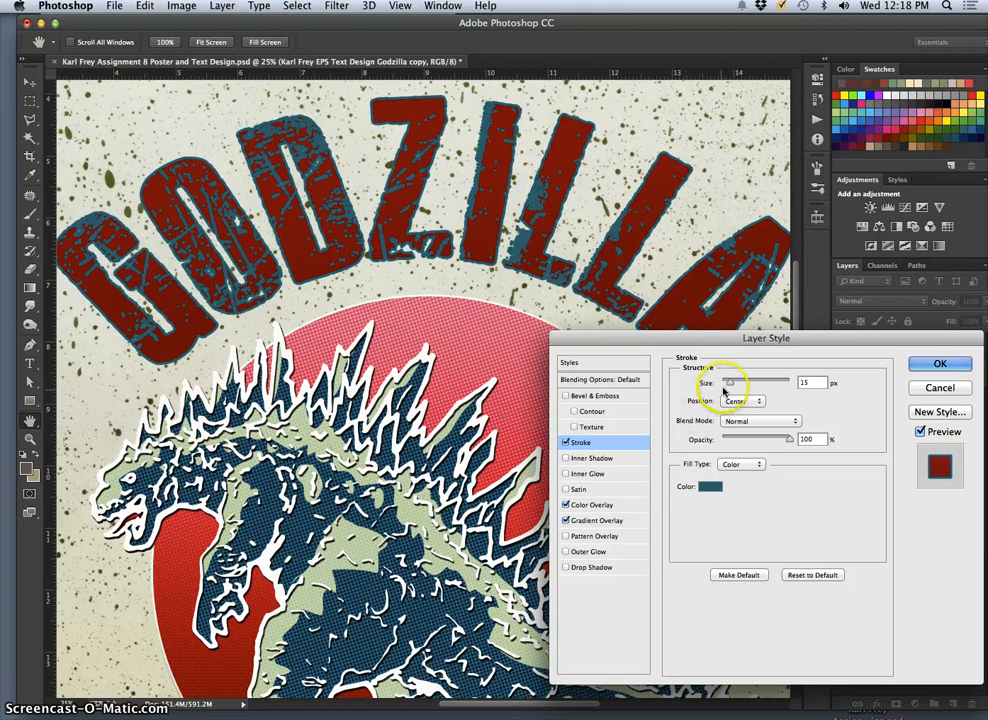
pyautogui.moveTo(731, 385)
pyautogui.mouseDown()
pyautogui.moveTo(741, 380)
pyautogui.moveTo(731, 385)
pyautogui.mouseUp()
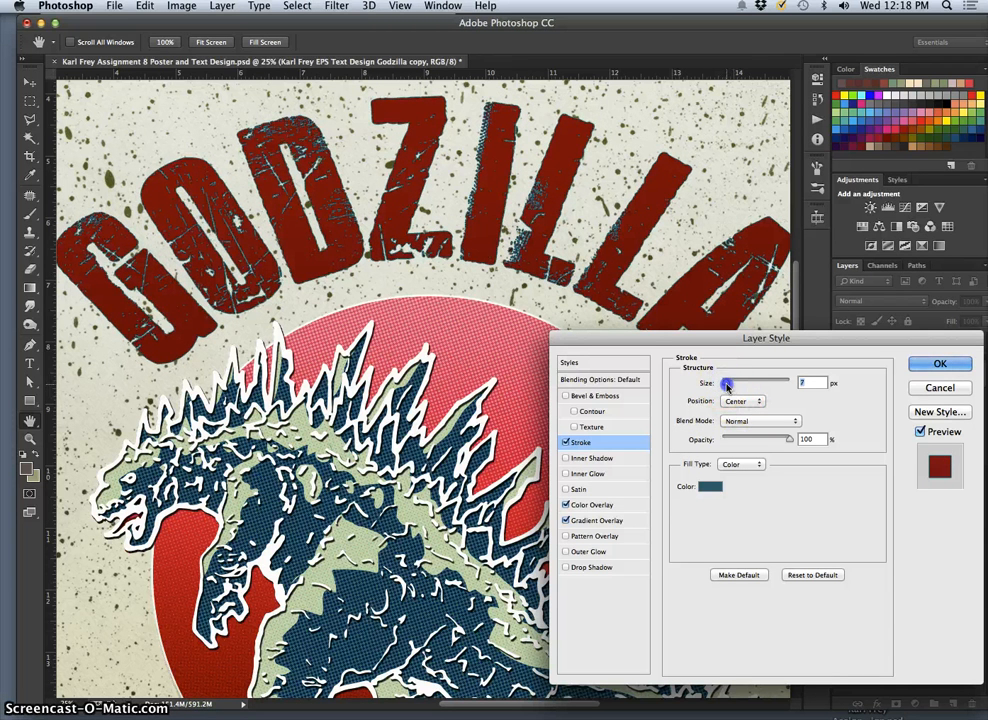
# Set the stroke's blend mode to Multiply and lower its opacity to 51%.
pyautogui.click(736, 422)
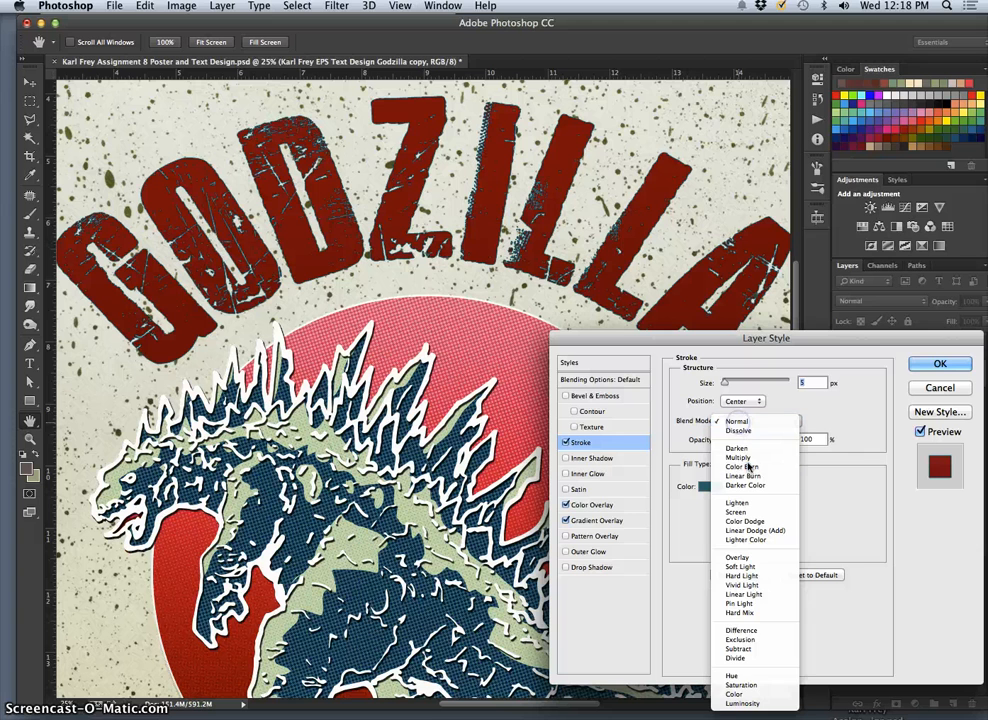
pyautogui.click(746, 459)
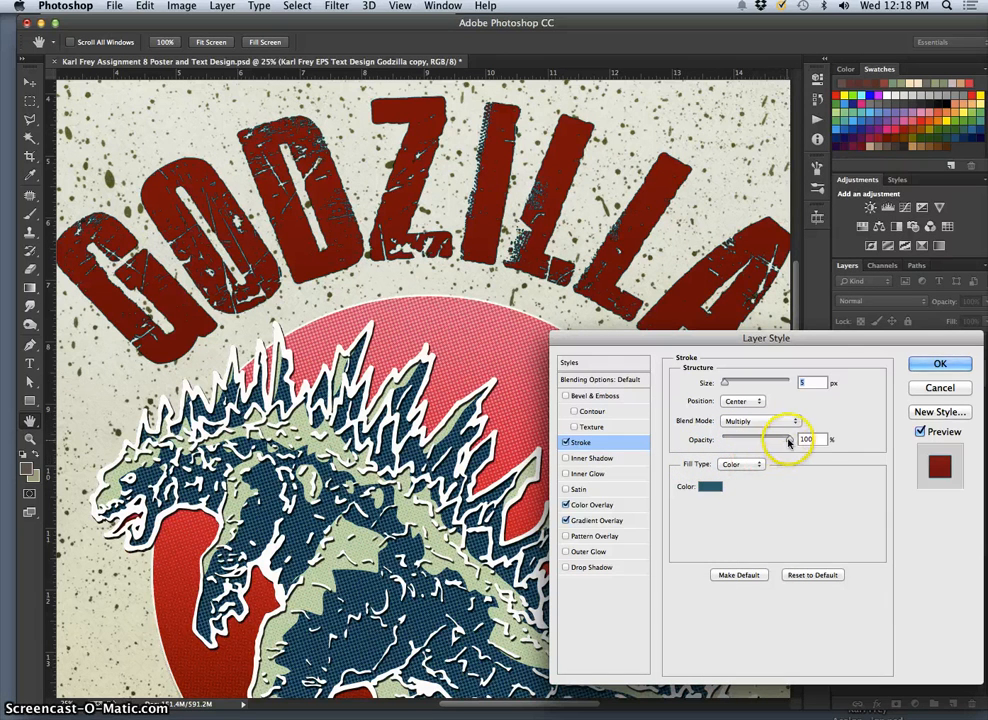
pyautogui.moveTo(788, 439); pyautogui.dragTo(756, 440)
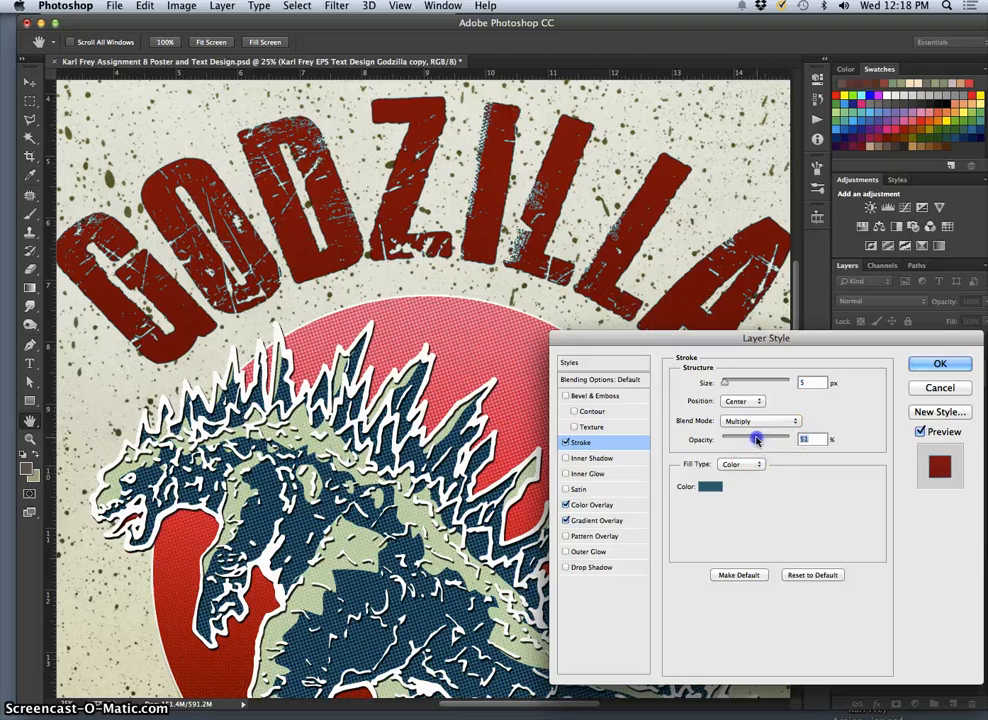
# Inspect the stroke around the letter Z, raise its opacity to 76%, and thin it to 2 px.
pyautogui.press('super+equal')
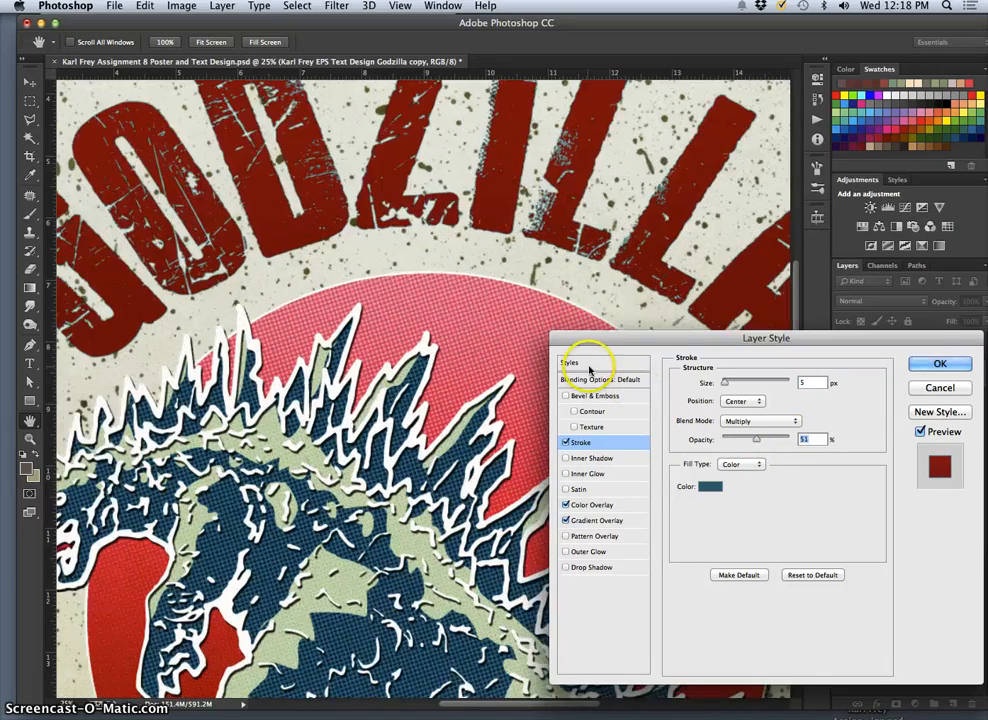
pyautogui.press('super+equal')
pyautogui.press('super+equal')
pyautogui.press('super+equal')
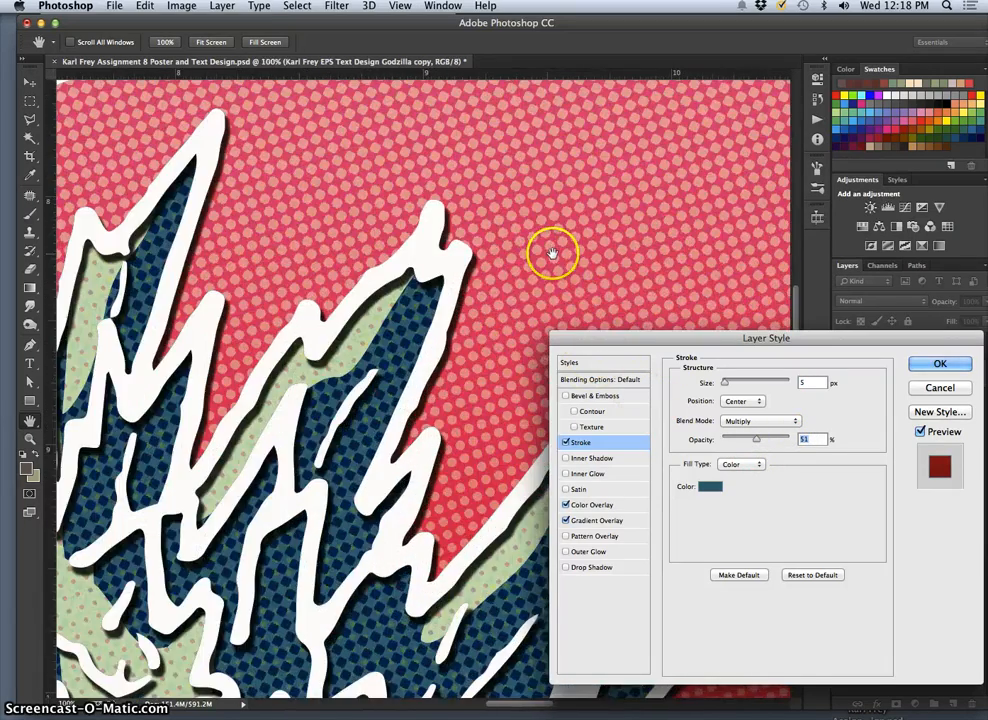
pyautogui.scroll(10, 552, 254)
pyautogui.scroll(10, 552, 254)
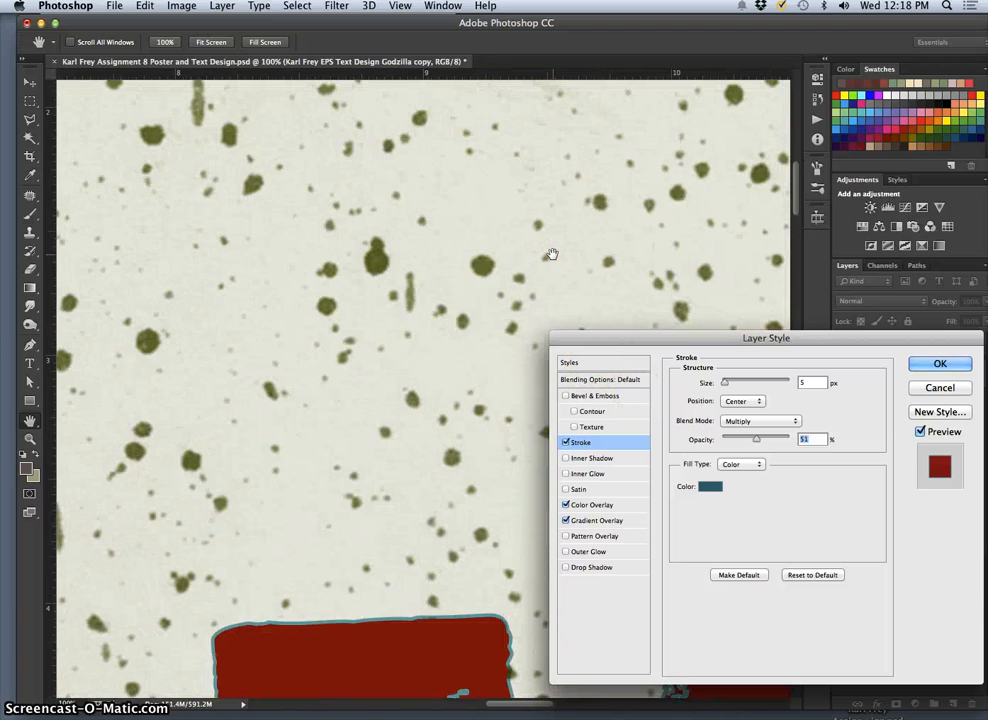
pyautogui.scroll(-6, 552, 254)
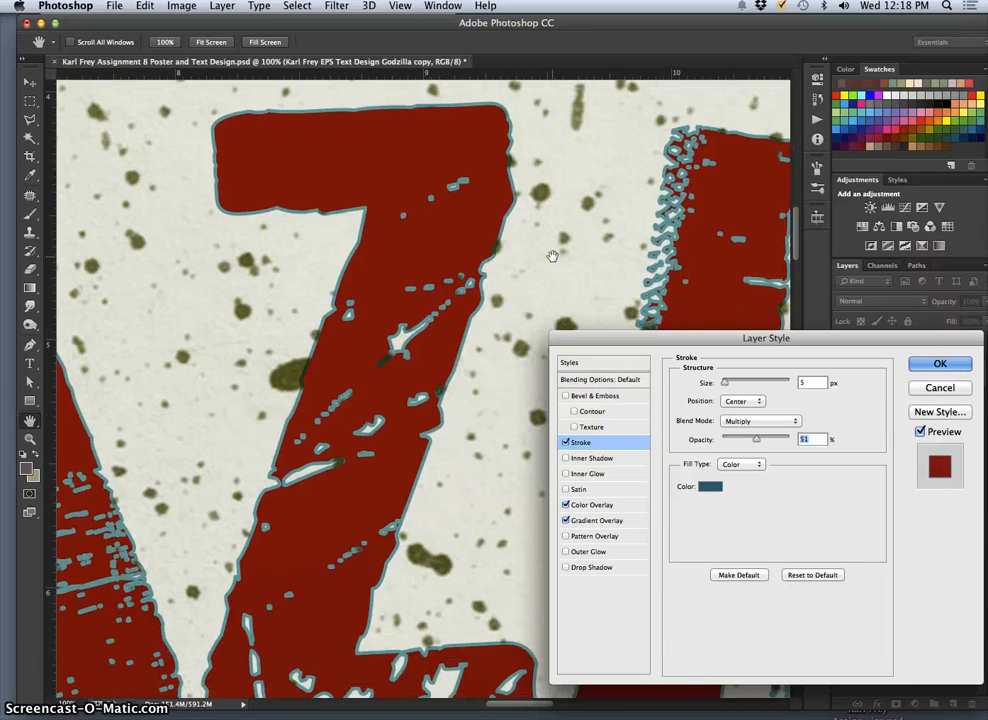
pyautogui.click(565, 443)
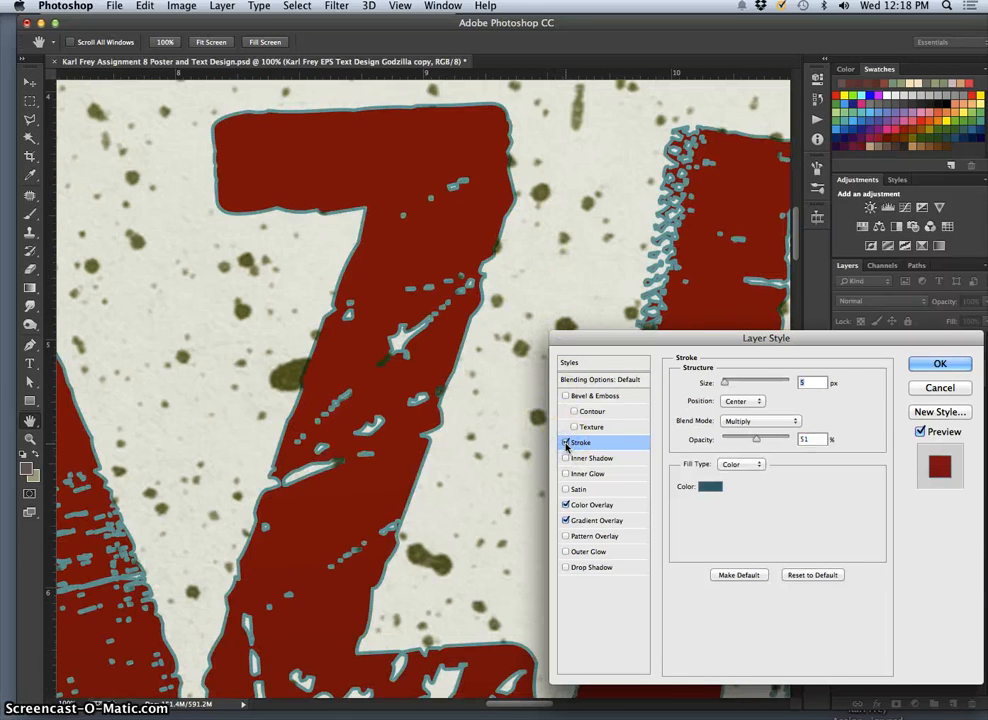
pyautogui.click(757, 440)
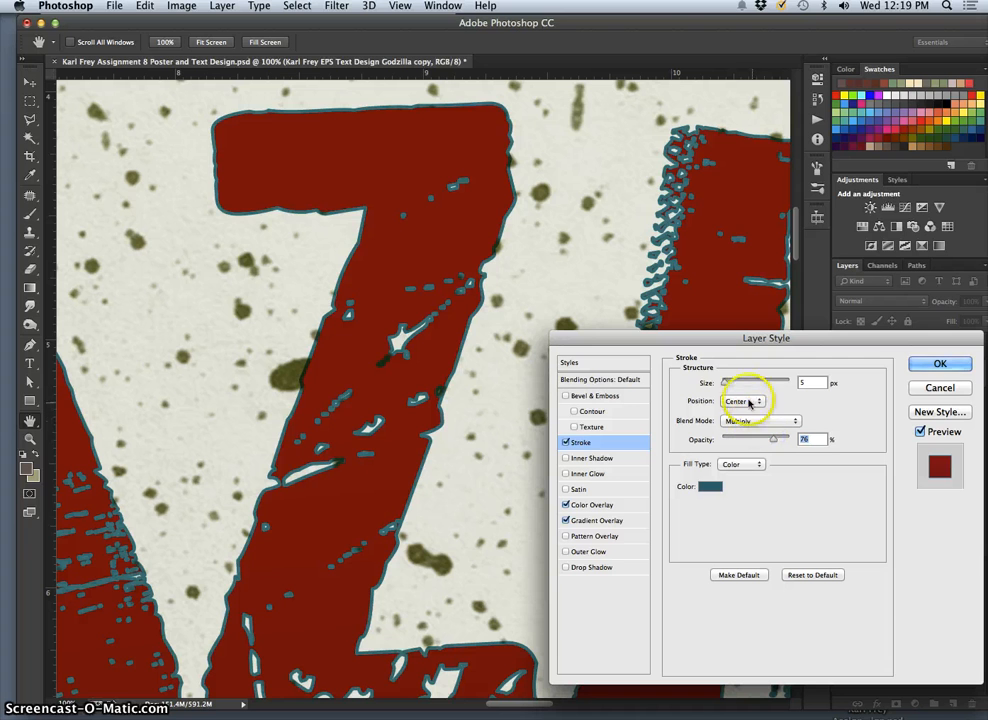
pyautogui.moveTo(726, 385); pyautogui.dragTo(721, 385)
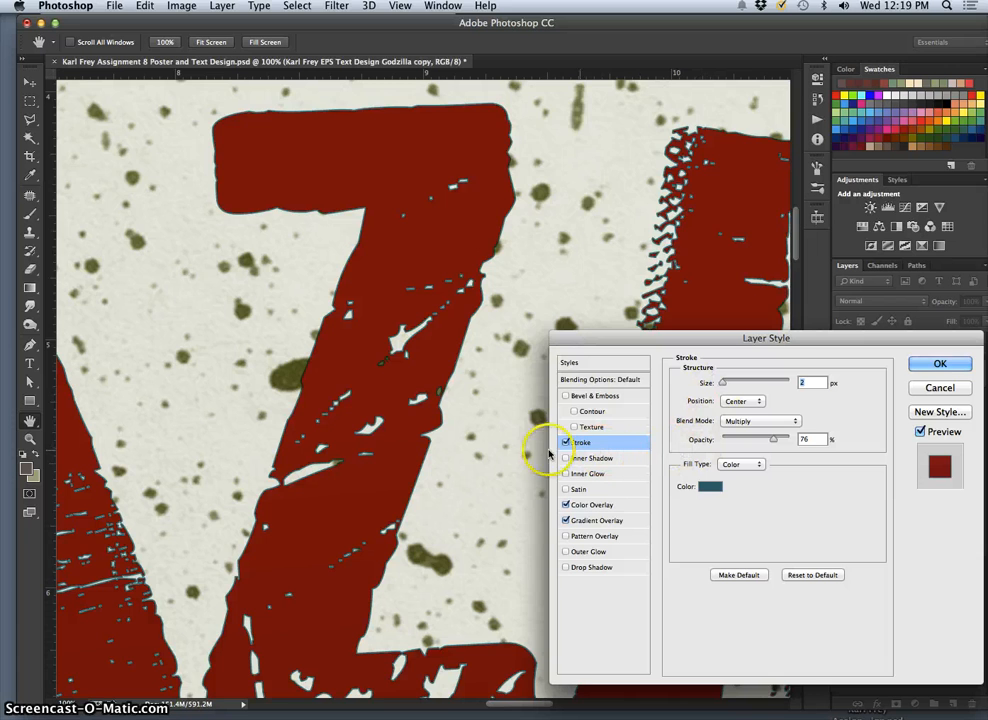
# Add a drop shadow to the title and compare the whole poster with and without it.
pyautogui.moveTo(542, 456); pyautogui.dragTo(540, 447)
pyautogui.scroll(-5, 540, 447)
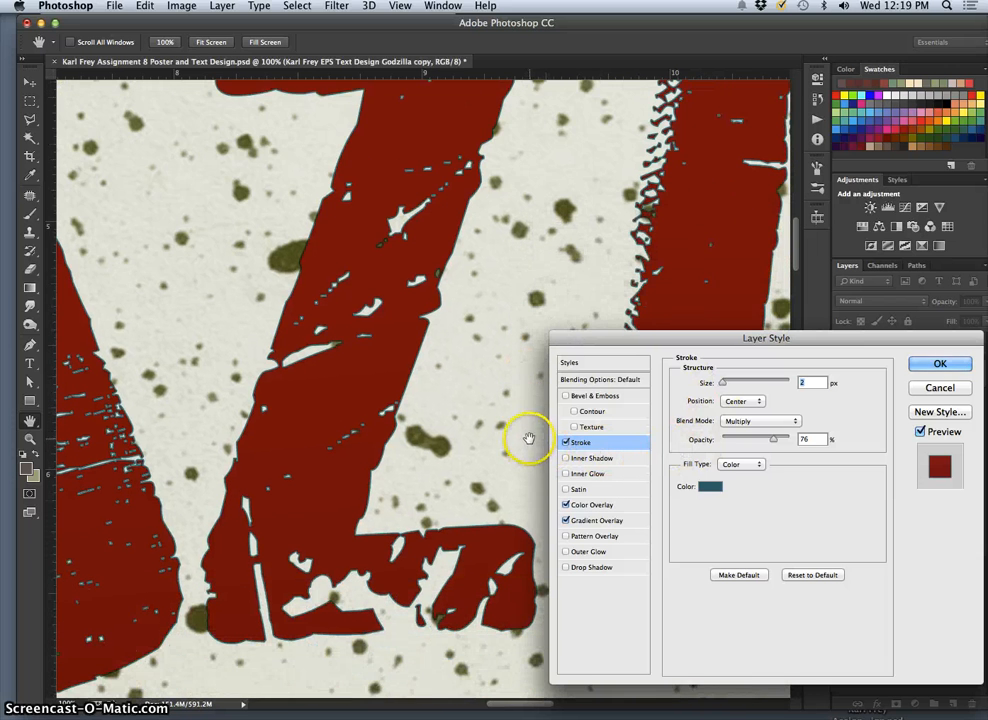
pyautogui.scroll(-1, 490, 423)
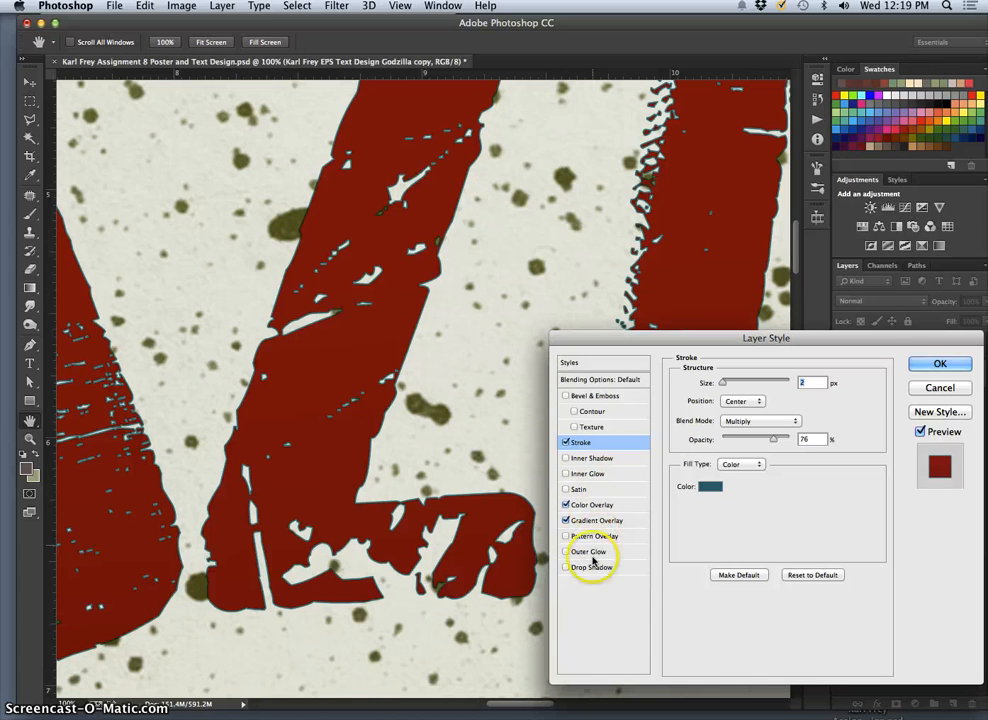
pyautogui.click(565, 569)
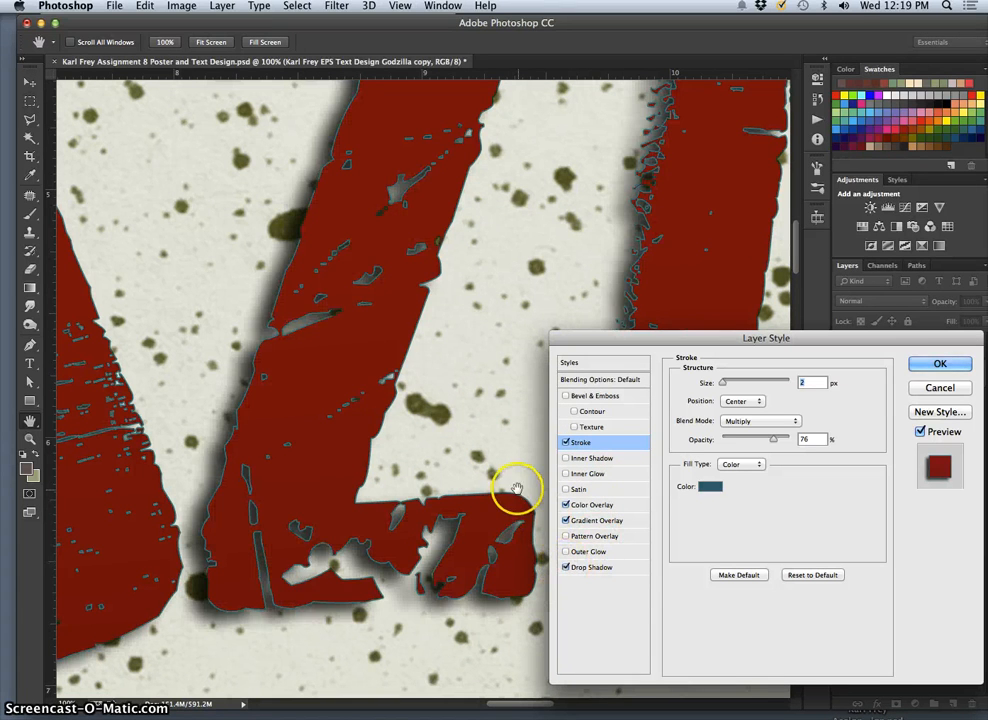
pyautogui.press('super+minus')
pyautogui.press('super+minus')
pyautogui.press('super+minus')
pyautogui.press('super+minus')
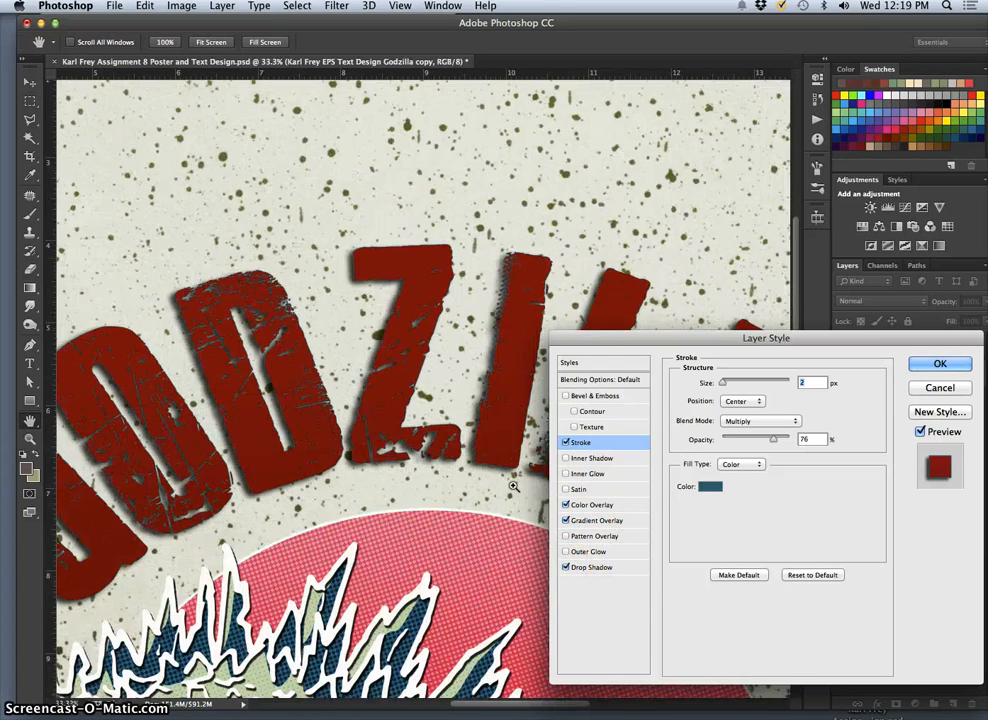
pyautogui.press('super+minus')
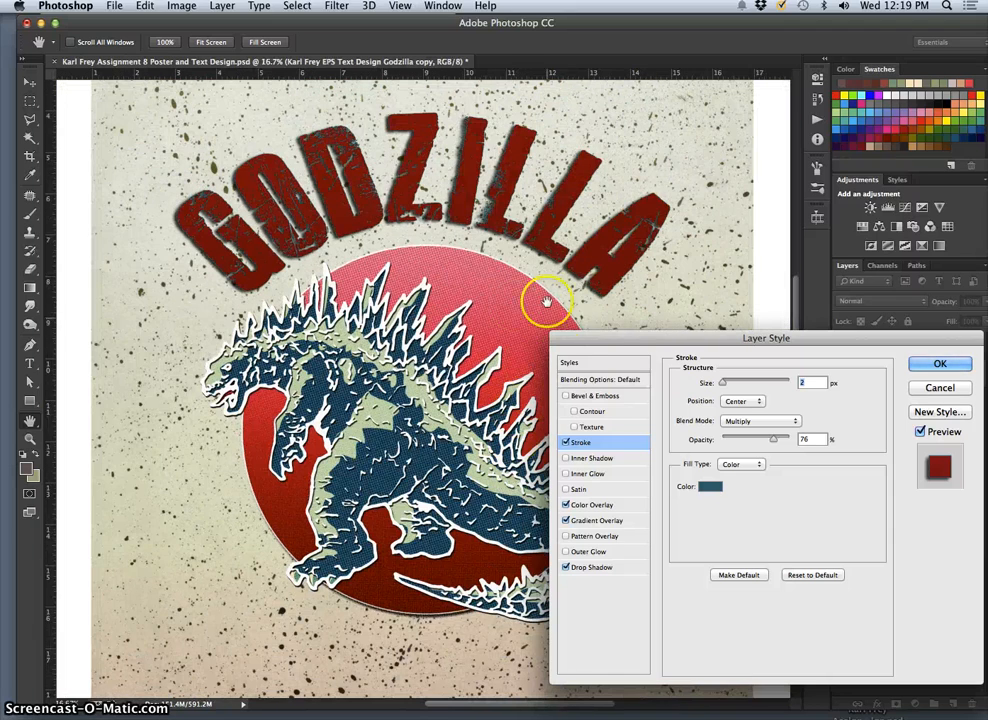
pyautogui.click(566, 568)
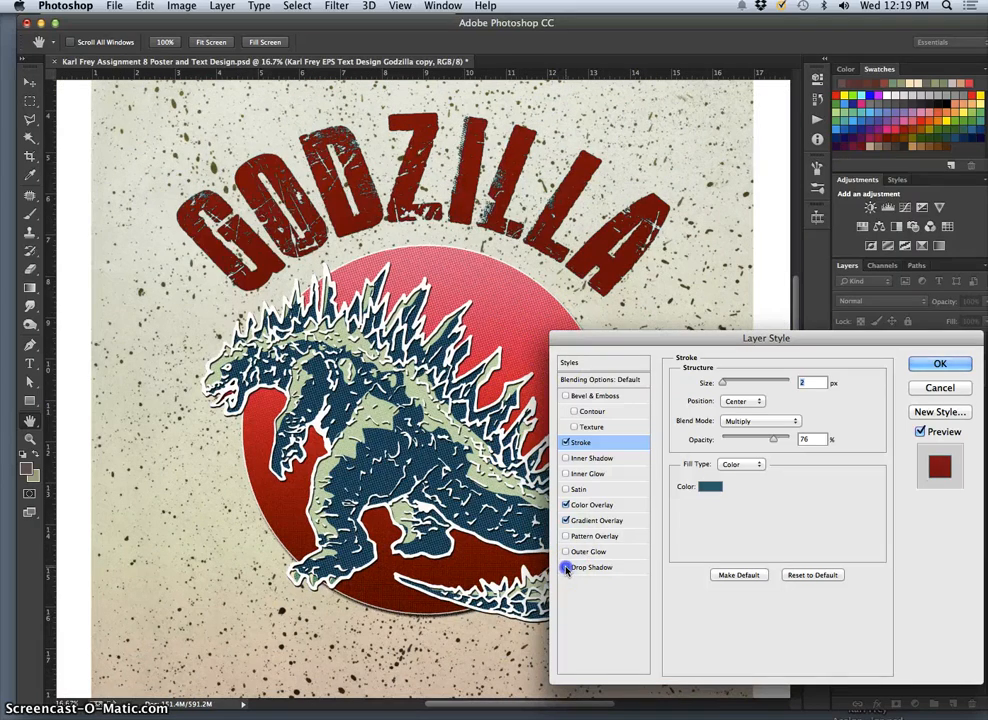
pyautogui.click(566, 568)
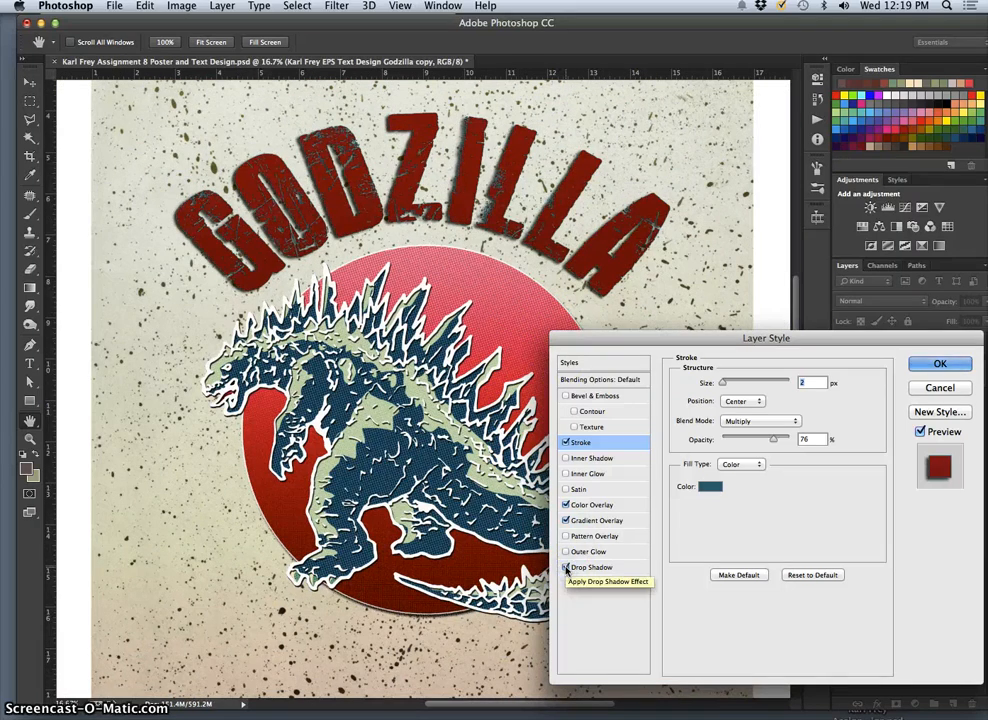
# Set the title's drop shadow to a distance of 35 px, a spread of 14% and a size of 18 px.
pyautogui.click(626, 569)
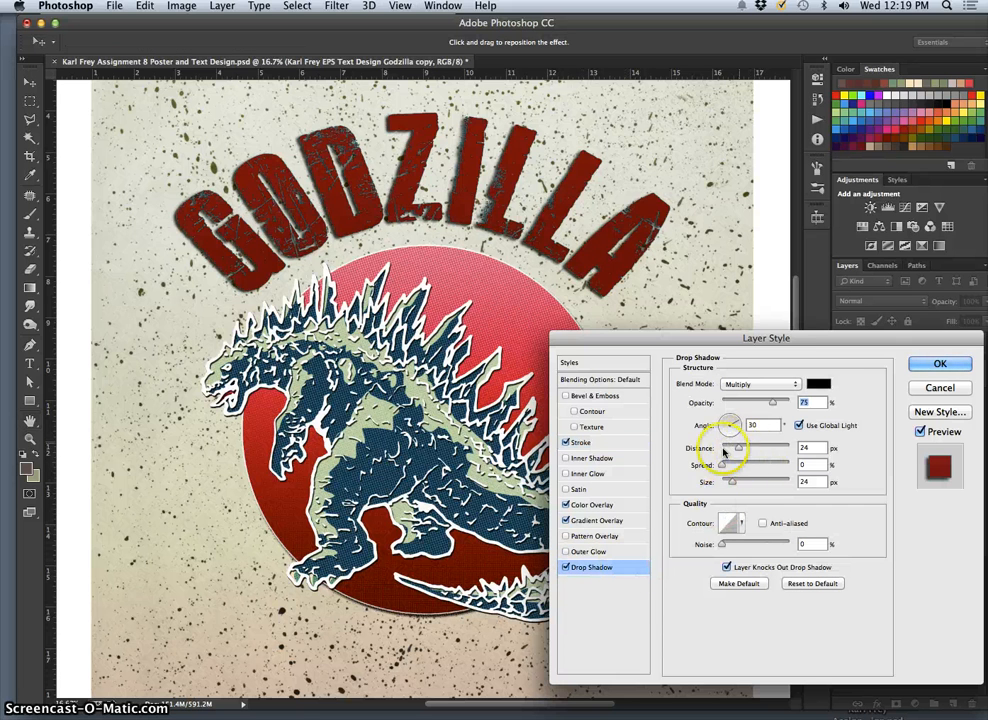
pyautogui.moveTo(739, 452)
pyautogui.mouseDown()
pyautogui.moveTo(767, 450)
pyautogui.moveTo(747, 449)
pyautogui.mouseUp()
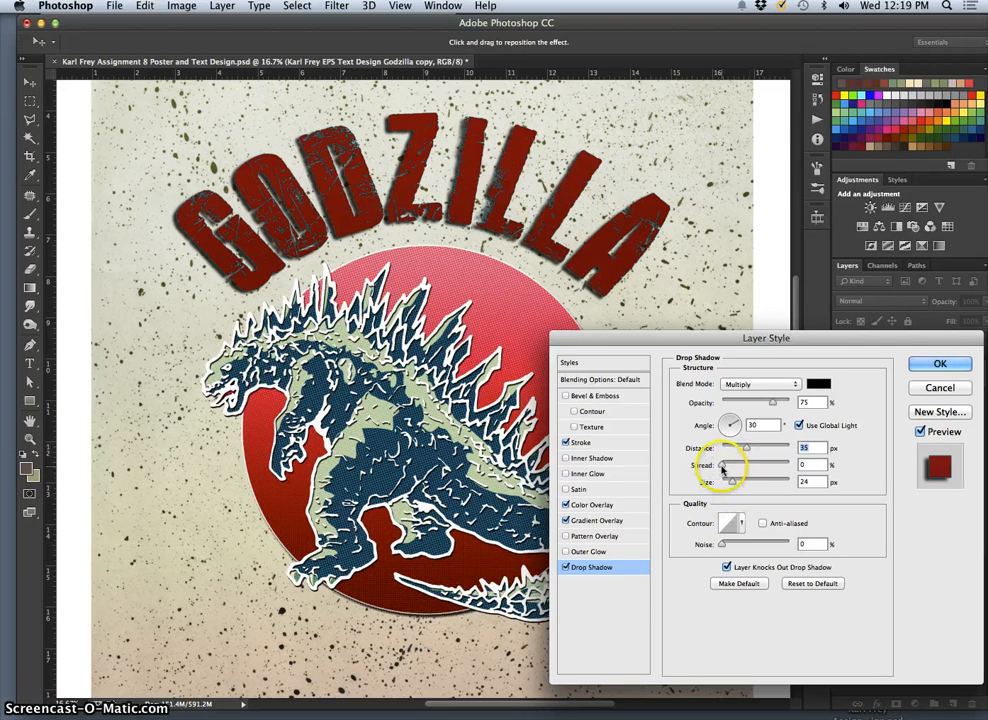
pyautogui.moveTo(740, 466)
pyautogui.mouseDown()
pyautogui.moveTo(760, 466)
pyautogui.moveTo(731, 467)
pyautogui.mouseUp()
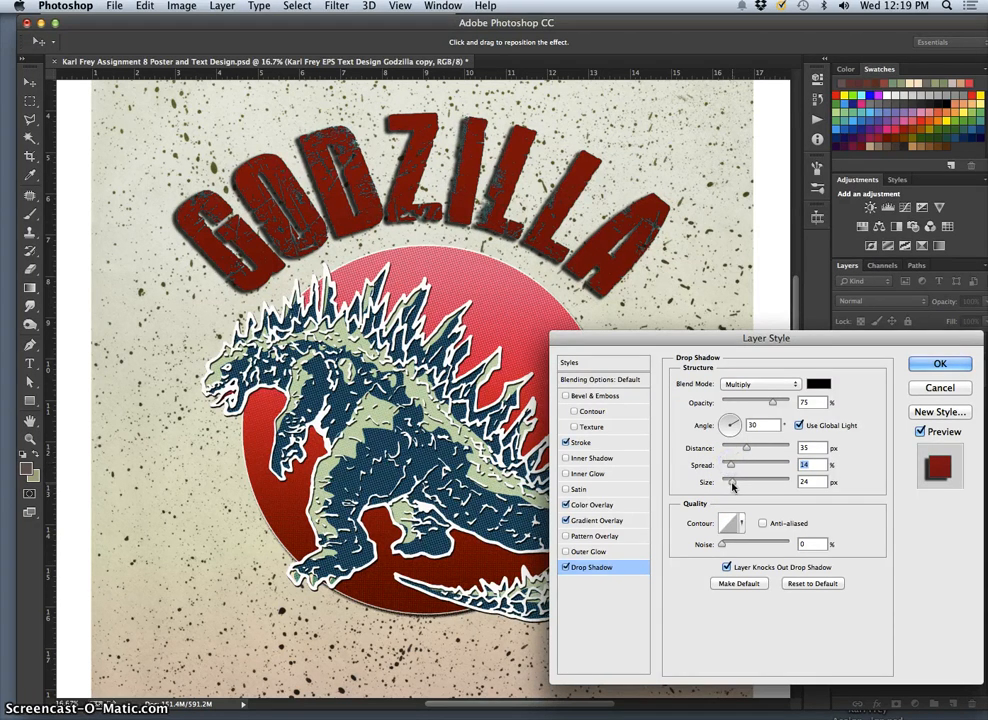
pyautogui.moveTo(738, 484)
pyautogui.mouseDown()
pyautogui.moveTo(765, 481)
pyautogui.moveTo(730, 481)
pyautogui.mouseUp()
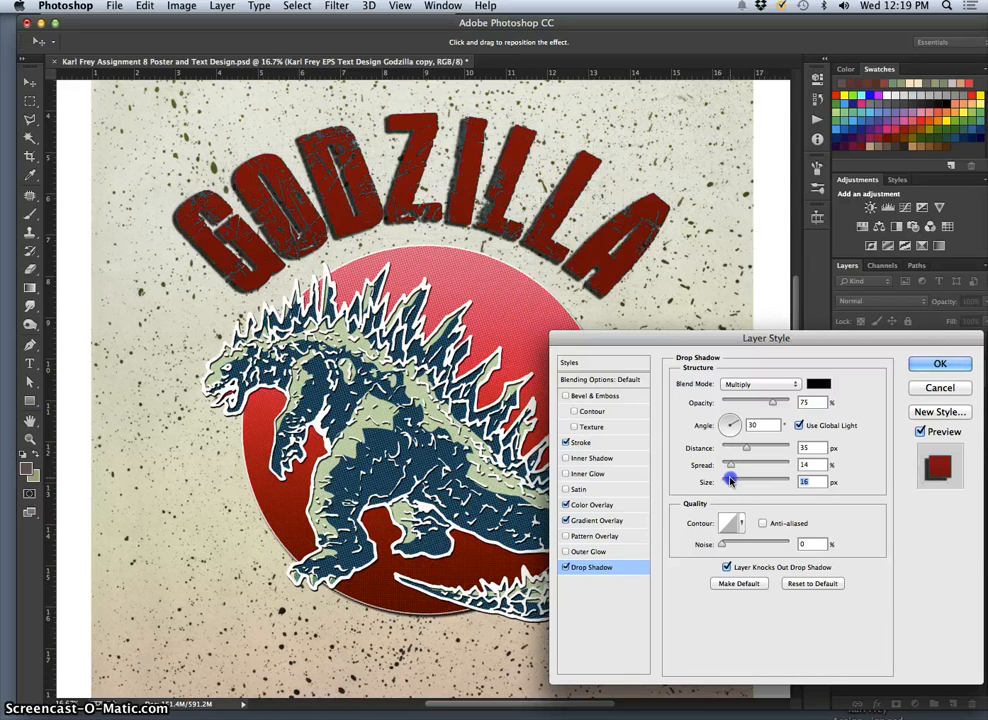
pyautogui.click(739, 428)
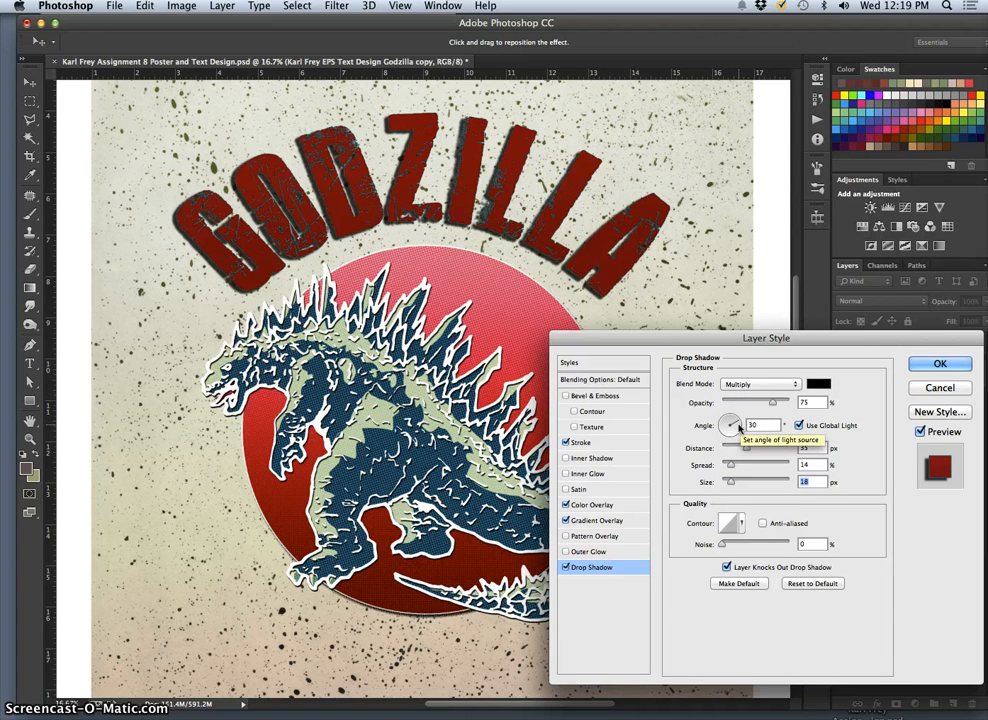
# Rotate the light direction of the title's drop shadow to an angle of 81°.
pyautogui.moveTo(729, 419); pyautogui.dragTo(732, 420)
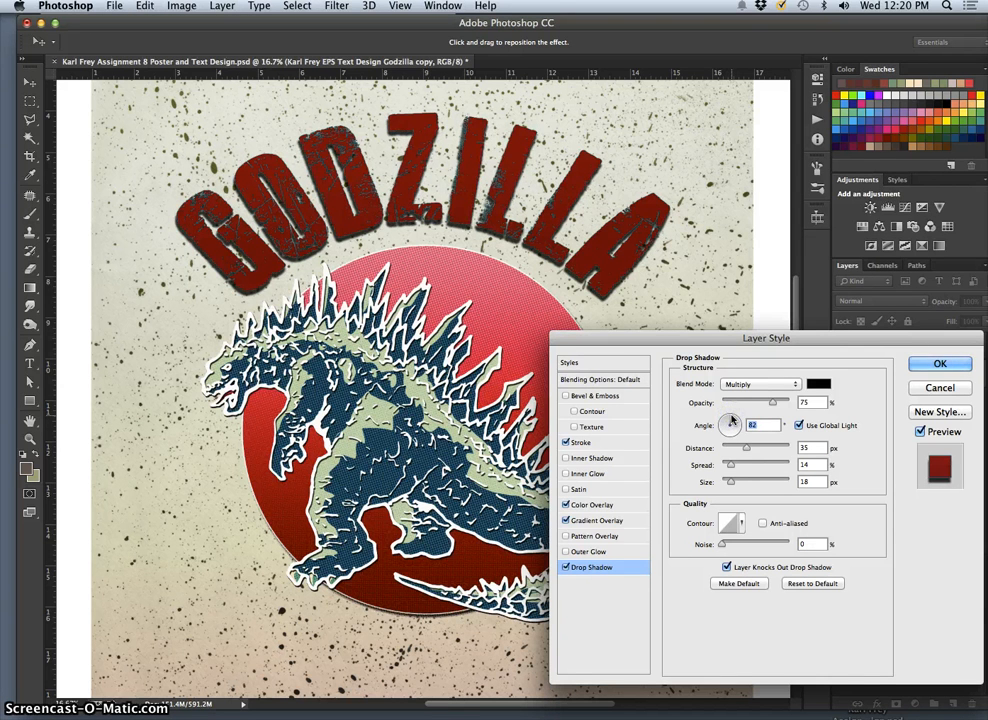
pyautogui.moveTo(723, 419); pyautogui.dragTo(730, 423)
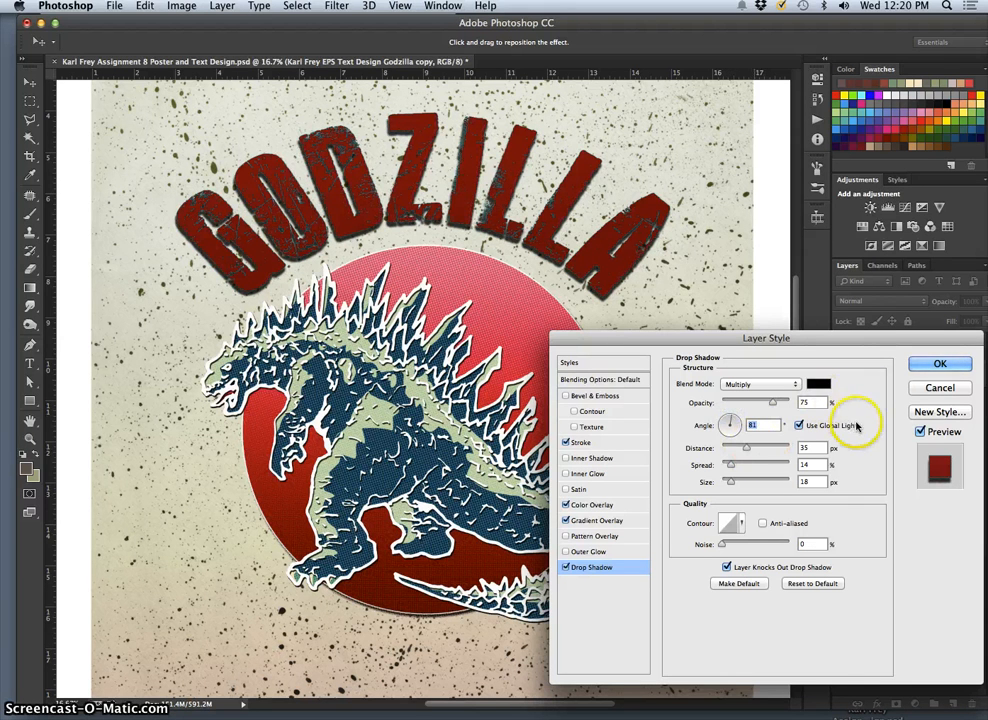
# Color the drop shadow dark blue 002940, sampled from Godzilla's body, and lower its opacity to 33%.
pyautogui.click(820, 384)
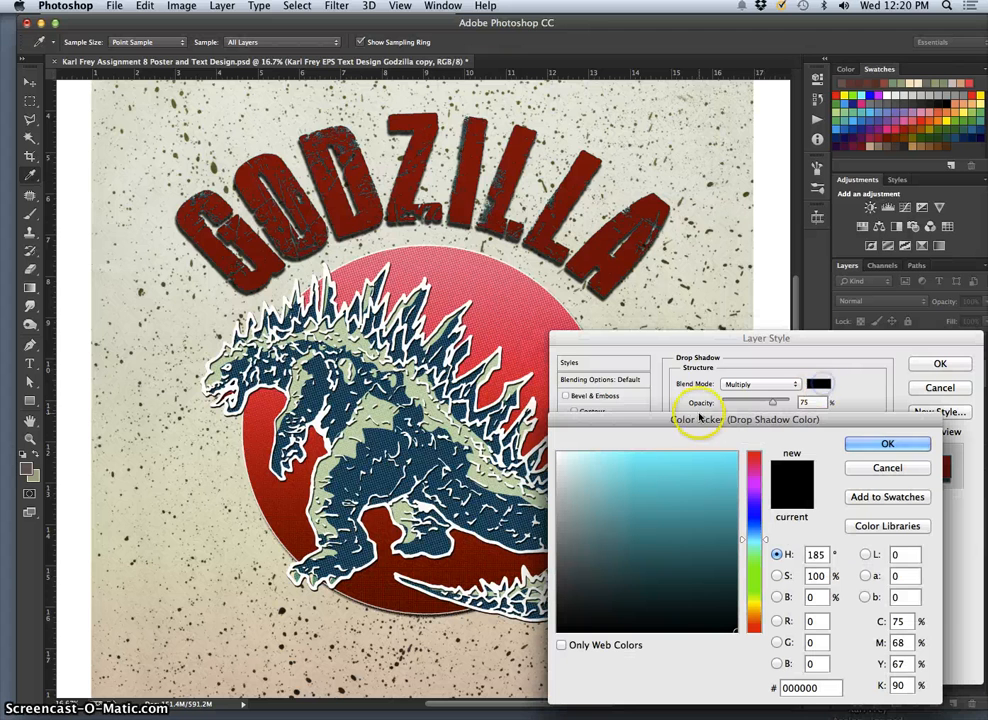
pyautogui.click(462, 492)
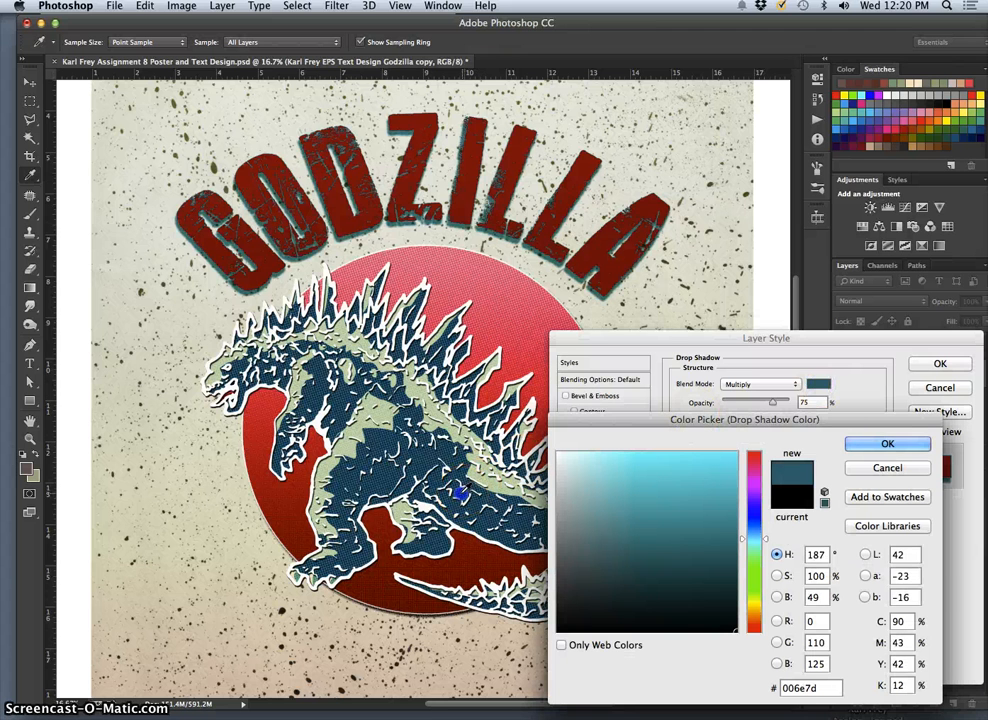
pyautogui.moveTo(460, 494); pyautogui.dragTo(455, 495)
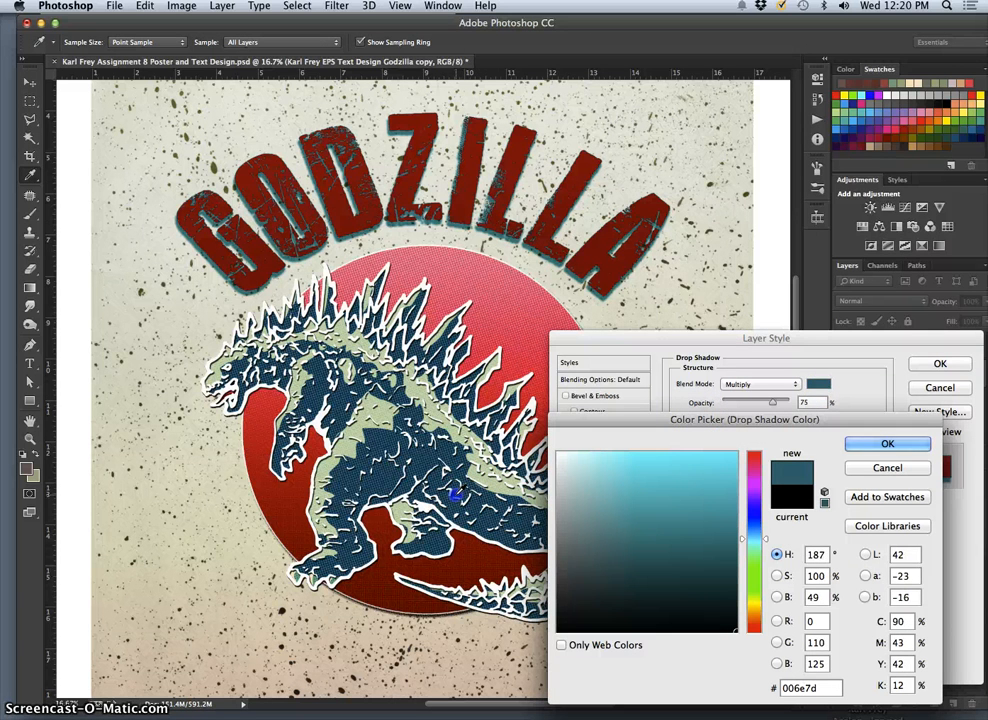
pyautogui.click(455, 493)
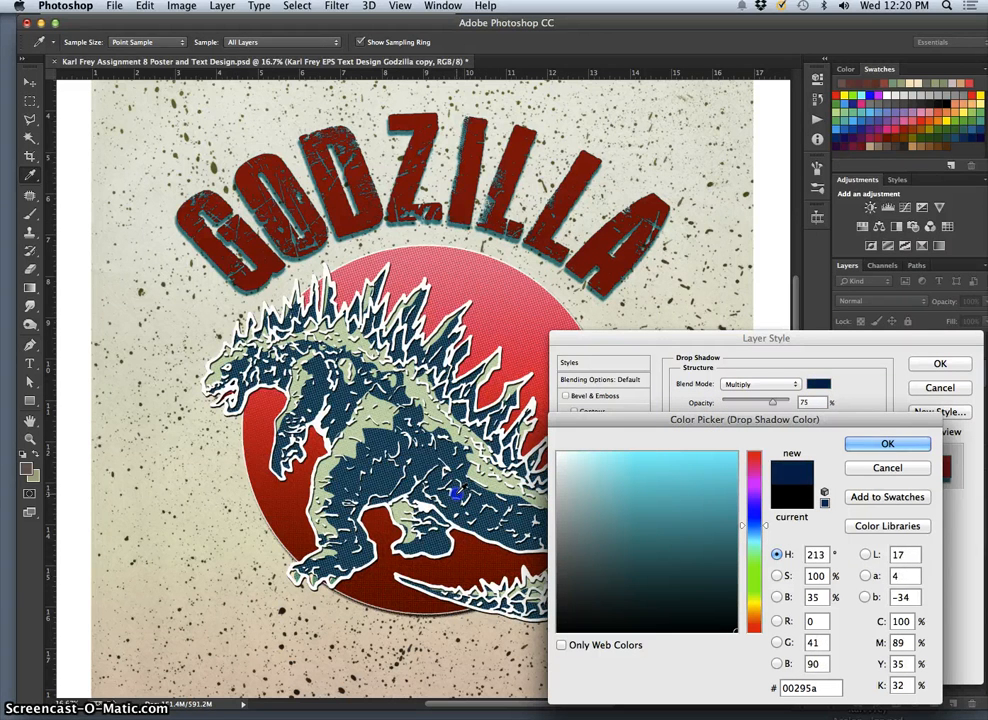
pyautogui.click(455, 493)
pyautogui.click(456, 491)
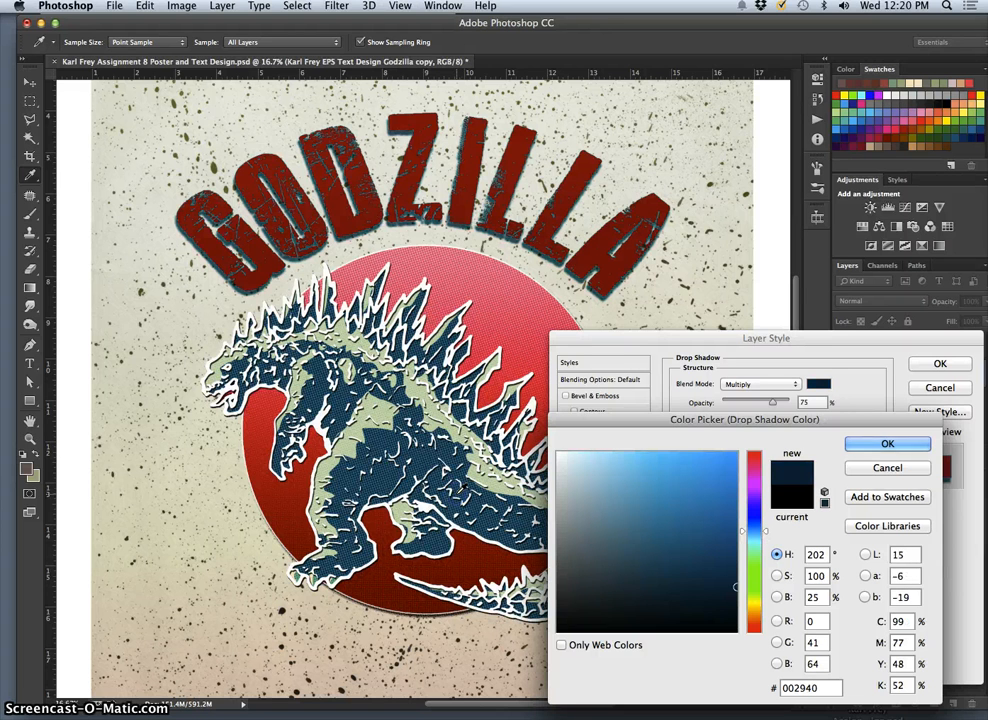
pyautogui.click(901, 447)
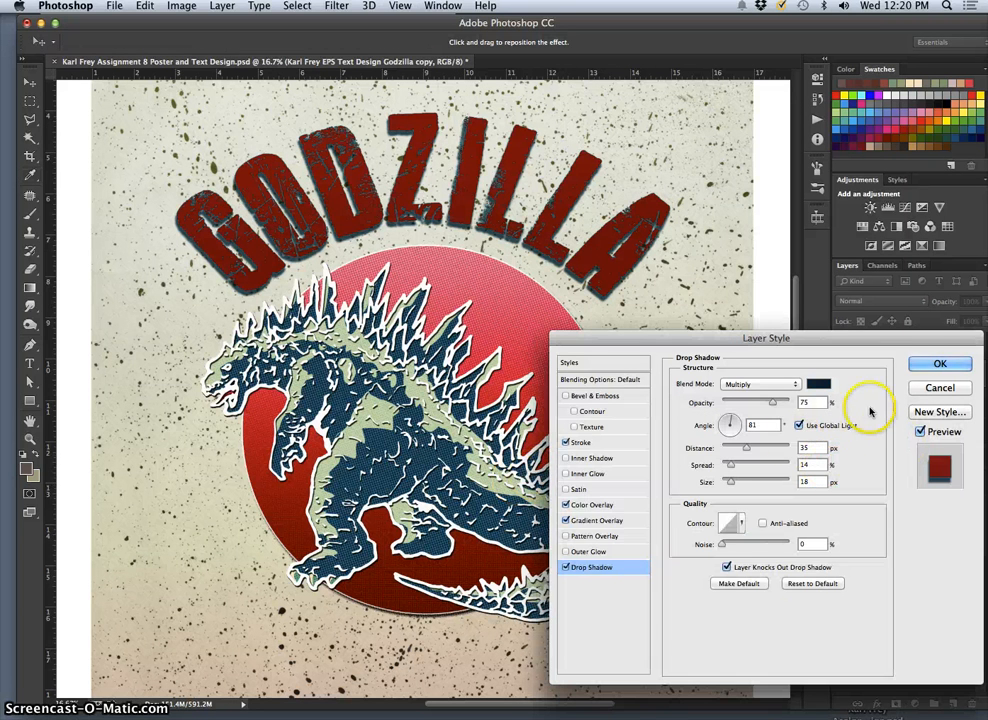
pyautogui.moveTo(782, 410); pyautogui.dragTo(746, 405)
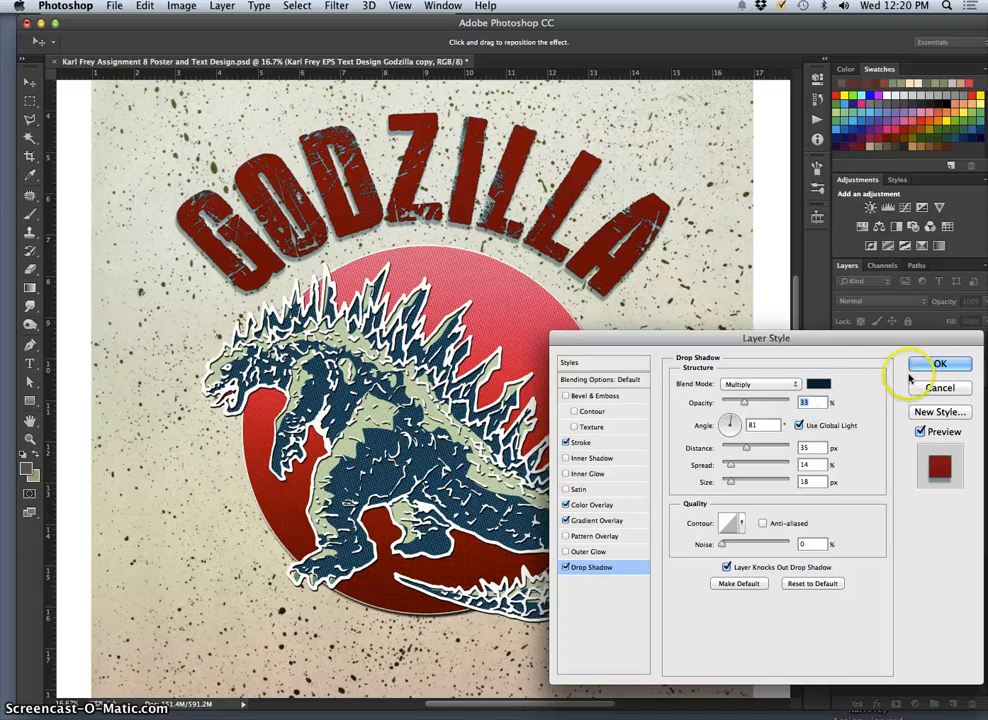
# Give the title's gradient overlay the Black, White preset without reversing, set its scale to 55%, and open the gradient for editing.
pyautogui.click(578, 520)
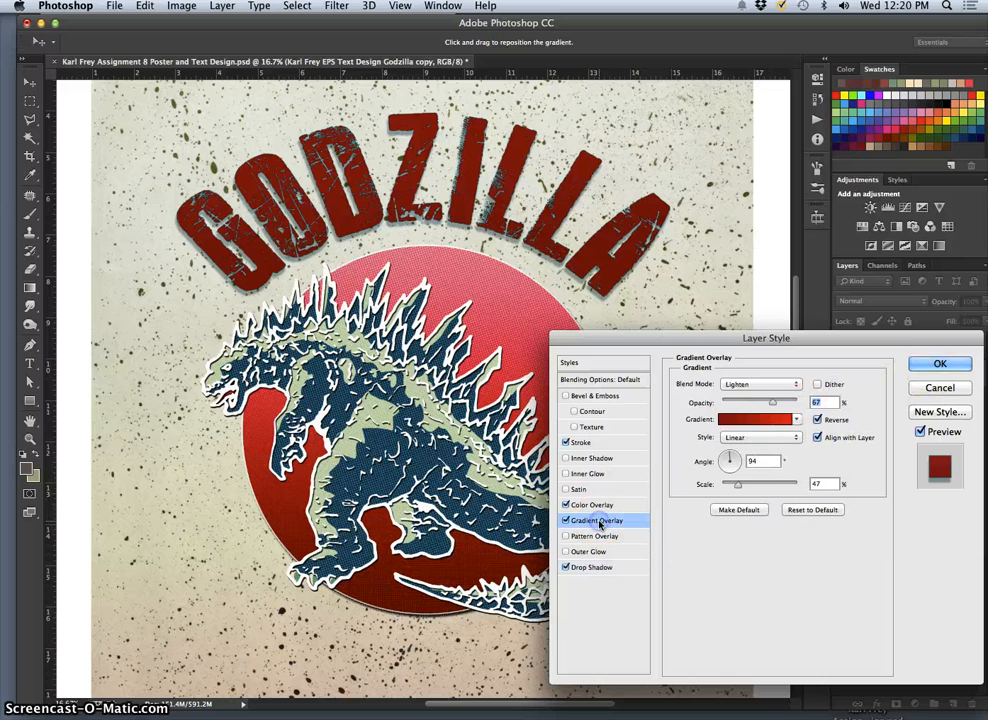
pyautogui.click(796, 419)
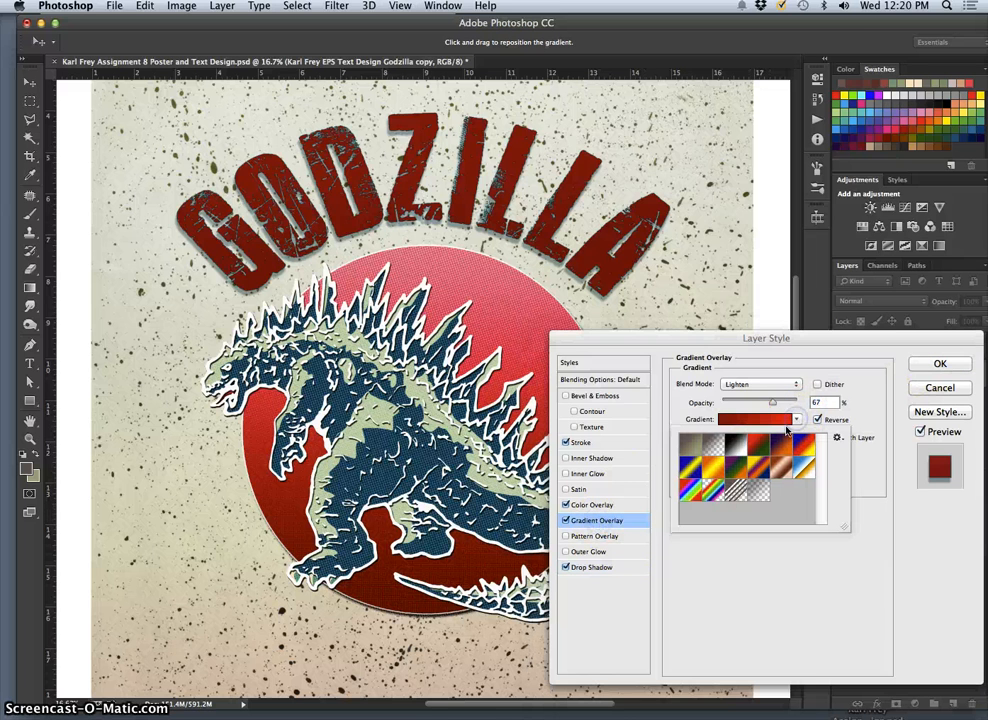
pyautogui.click(738, 448)
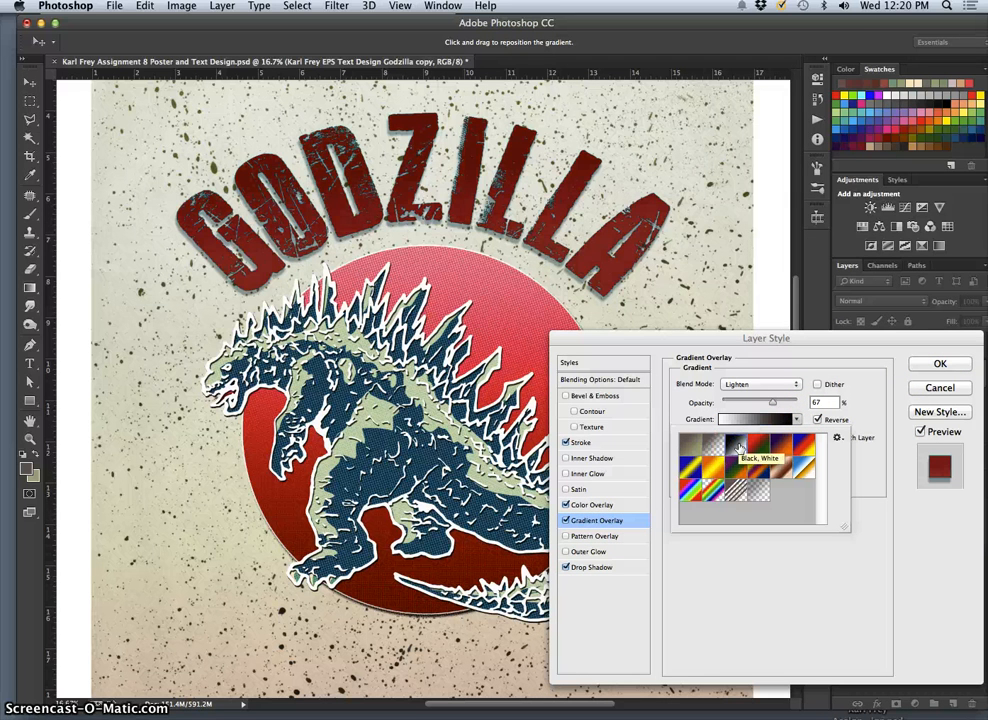
pyautogui.click(819, 420)
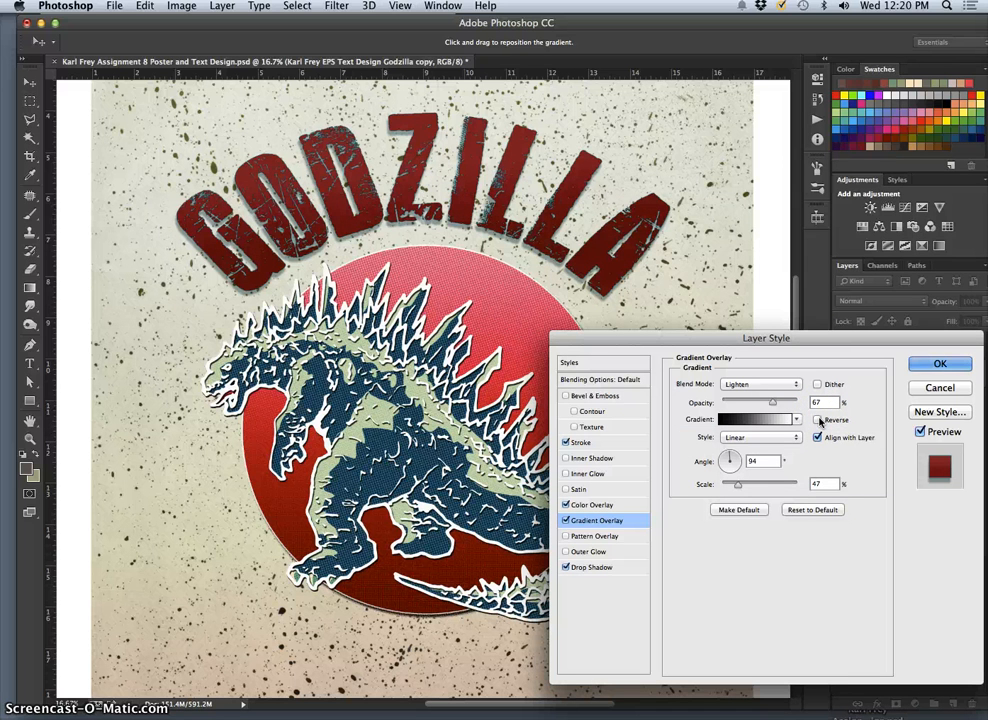
pyautogui.moveTo(738, 484)
pyautogui.mouseDown()
pyautogui.moveTo(718, 488)
pyautogui.moveTo(742, 487)
pyautogui.mouseUp()
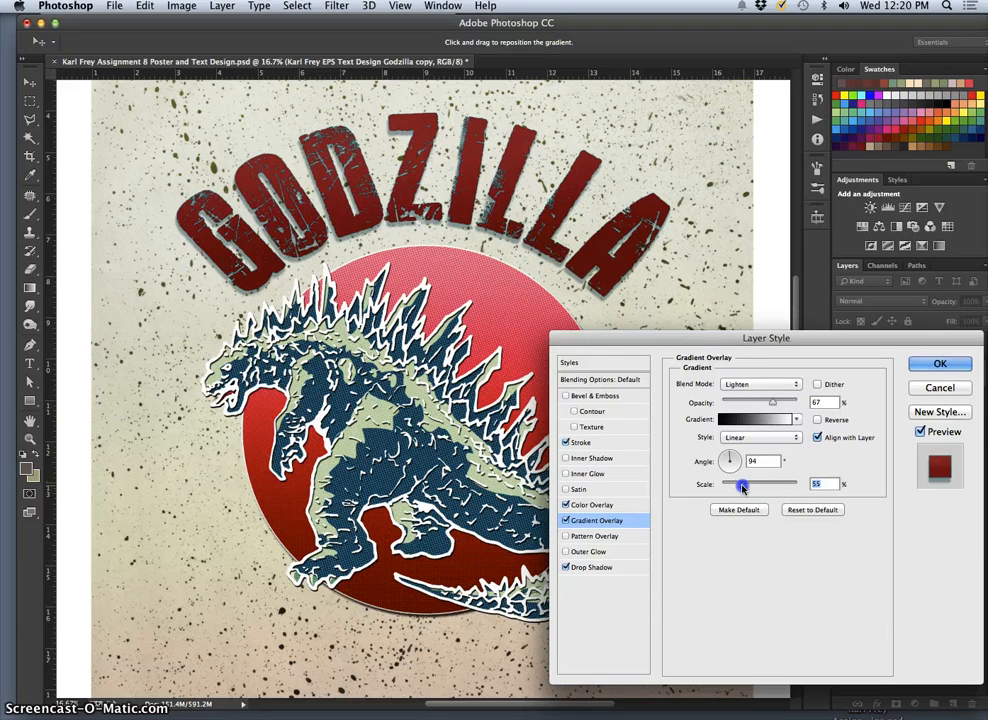
pyautogui.click(772, 420)
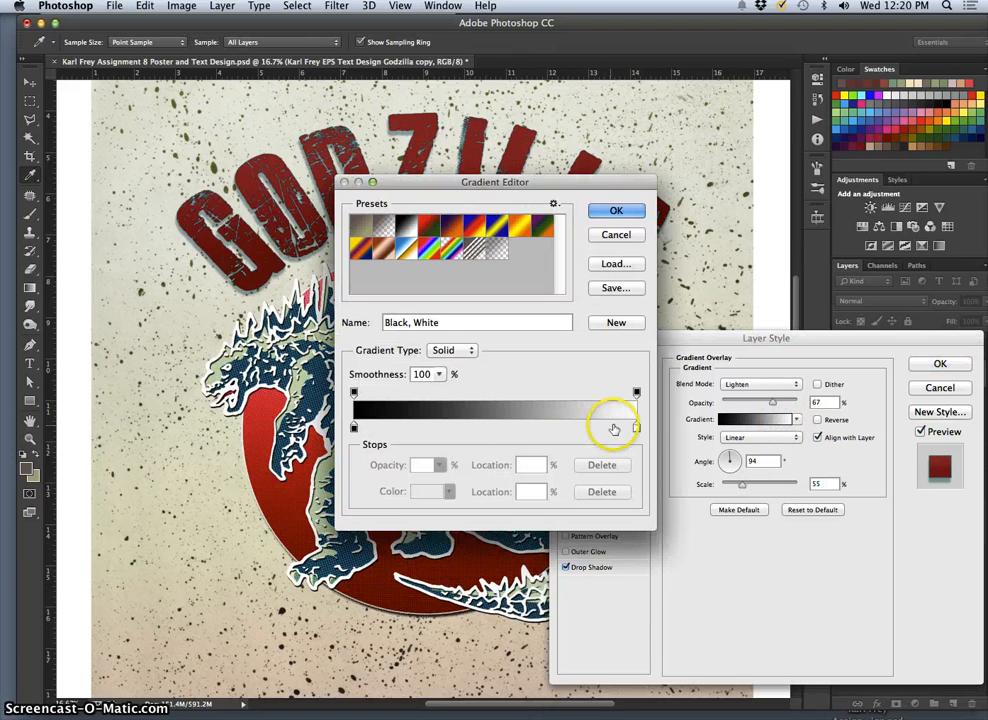
# Try the Noise gradient type with a roughness of 56% and return the gradient to Solid.
pyautogui.click(637, 428)
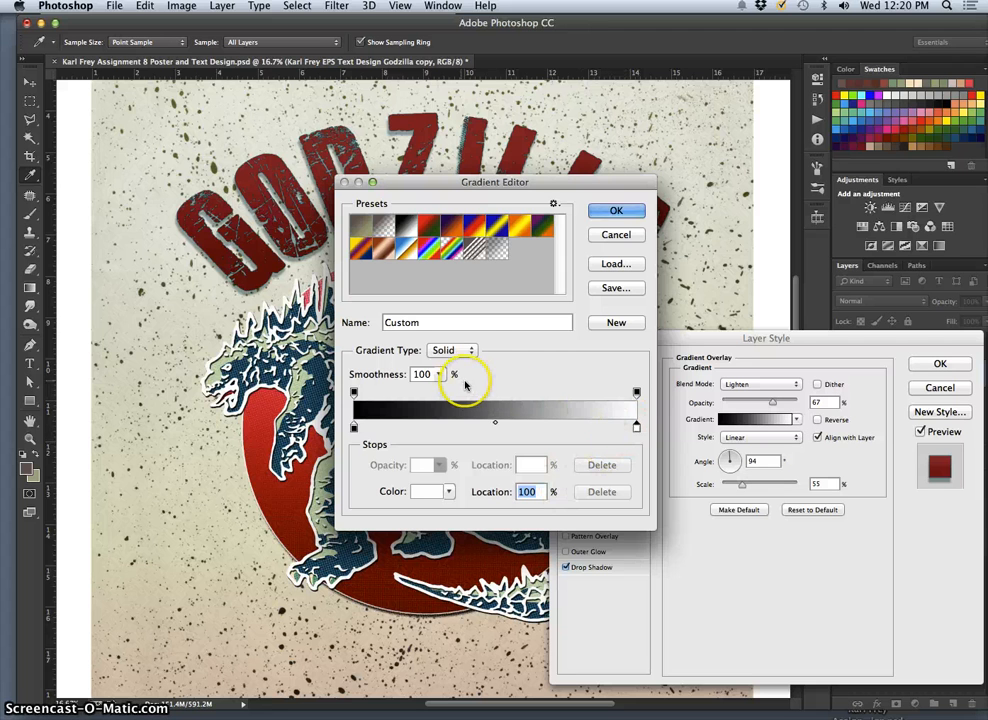
pyautogui.click(468, 350)
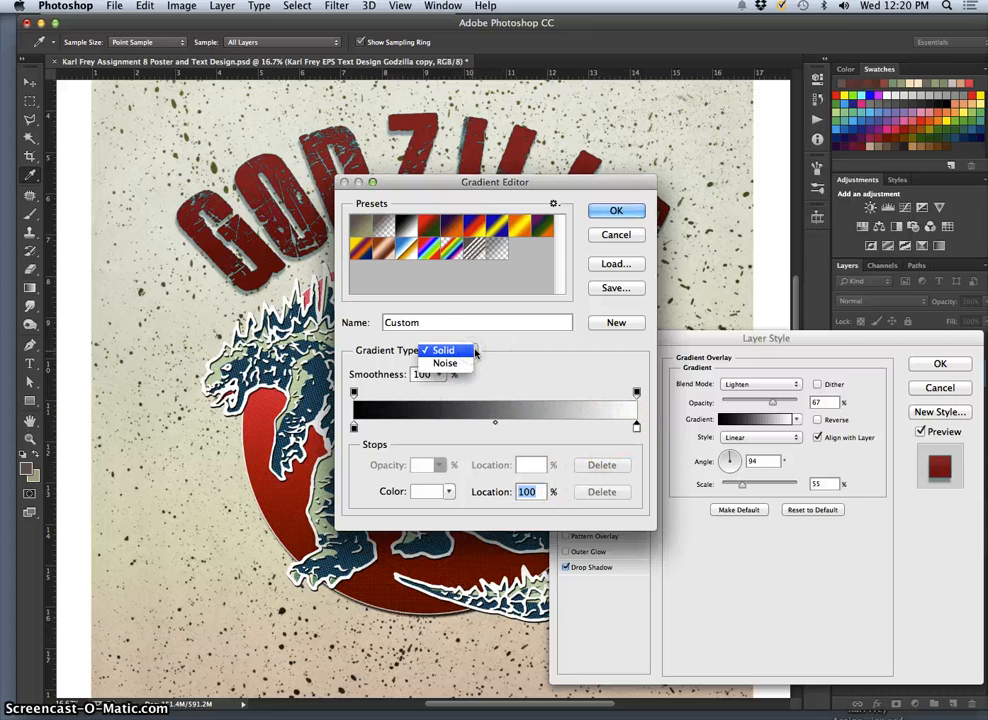
pyautogui.click(475, 351)
pyautogui.click(470, 353)
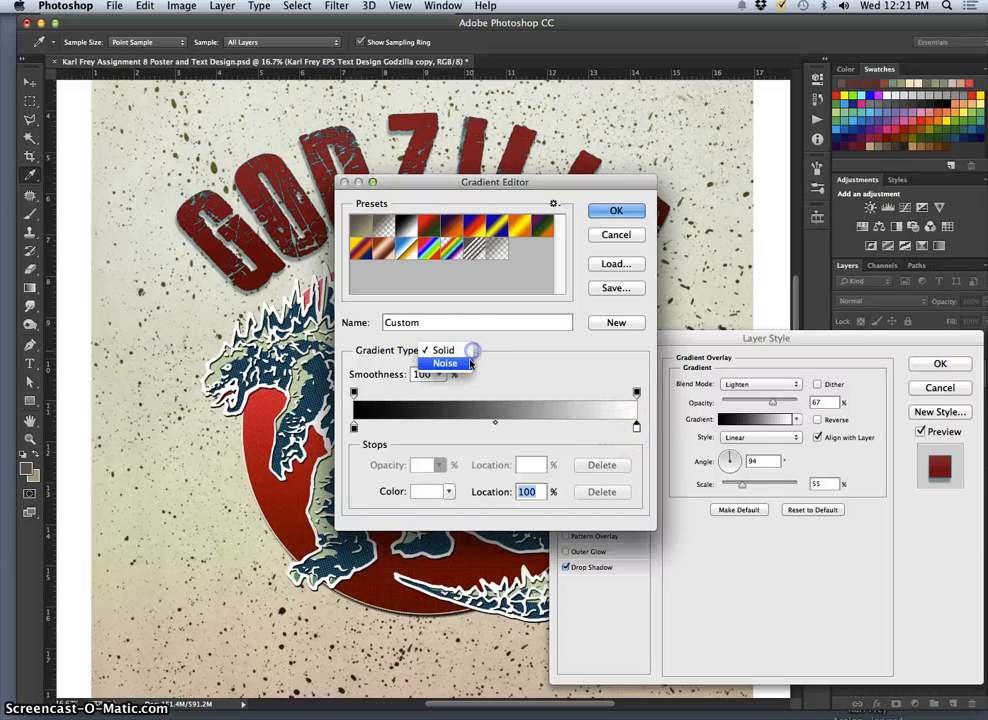
pyautogui.click(466, 363)
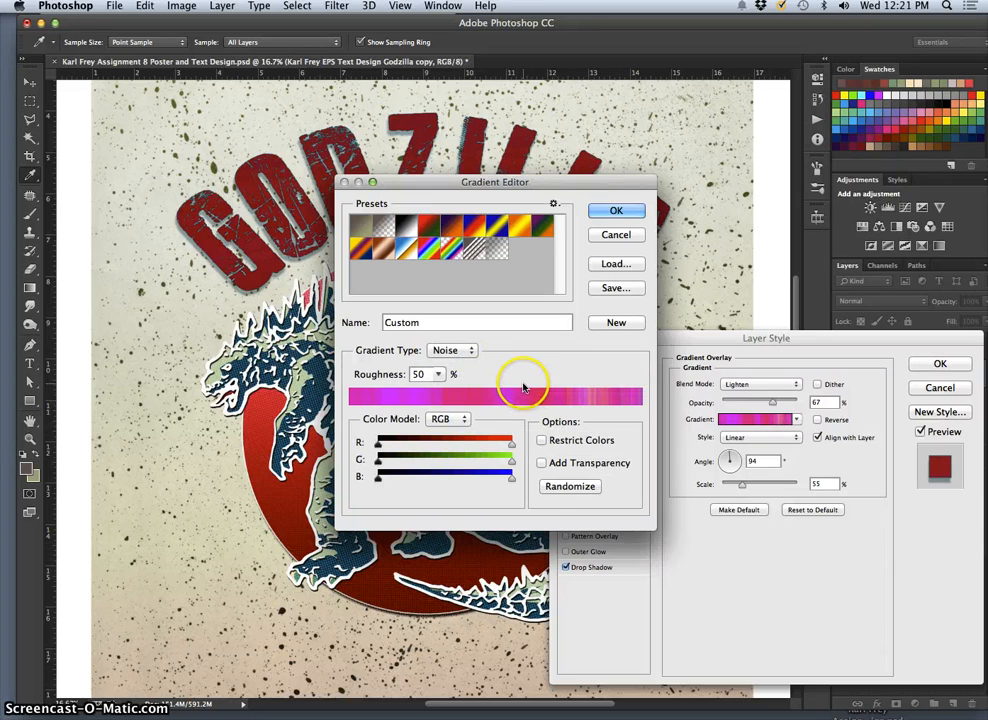
pyautogui.click(469, 352)
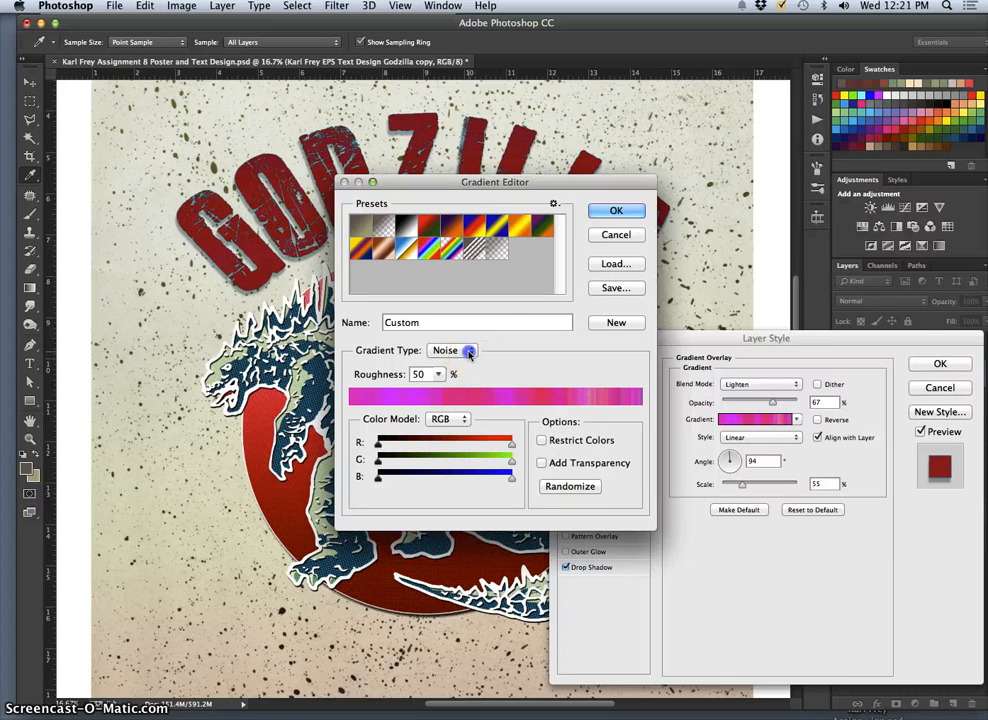
pyautogui.click(452, 340)
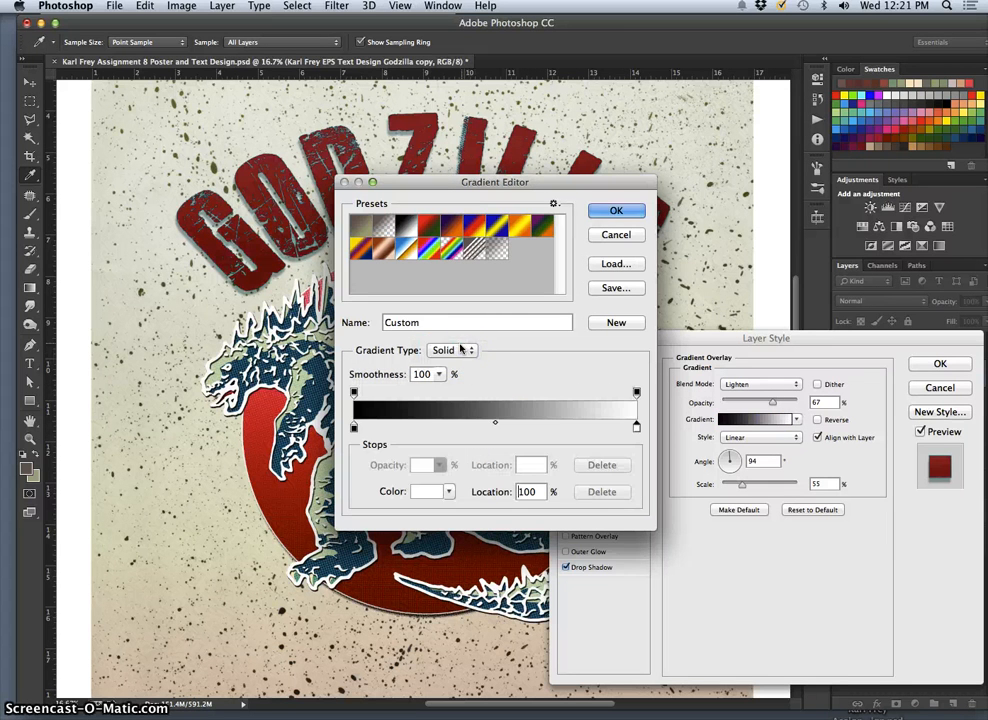
pyautogui.click(461, 348)
pyautogui.click(452, 361)
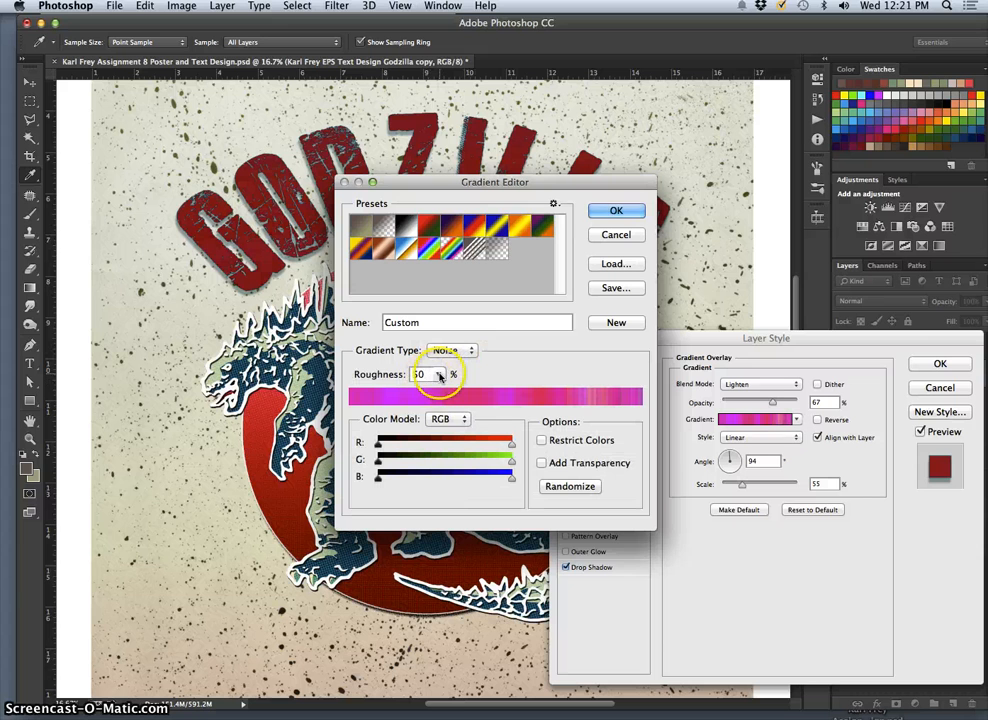
pyautogui.moveTo(439, 376)
pyautogui.mouseDown()
pyautogui.moveTo(460, 393)
pyautogui.moveTo(449, 393)
pyautogui.mouseUp()
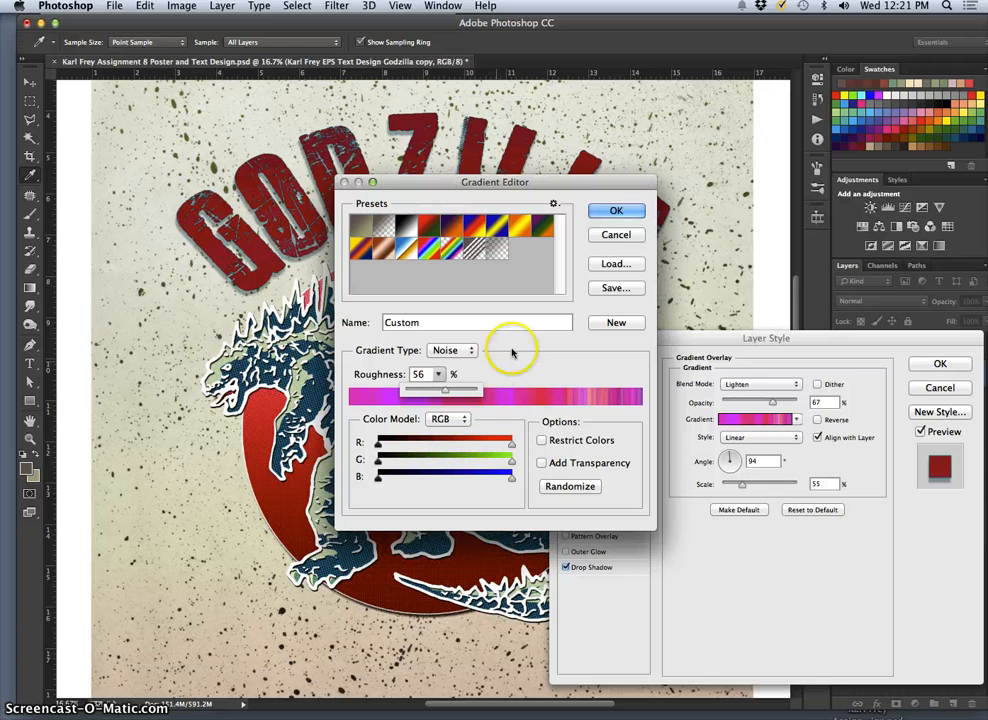
pyautogui.click(452, 350)
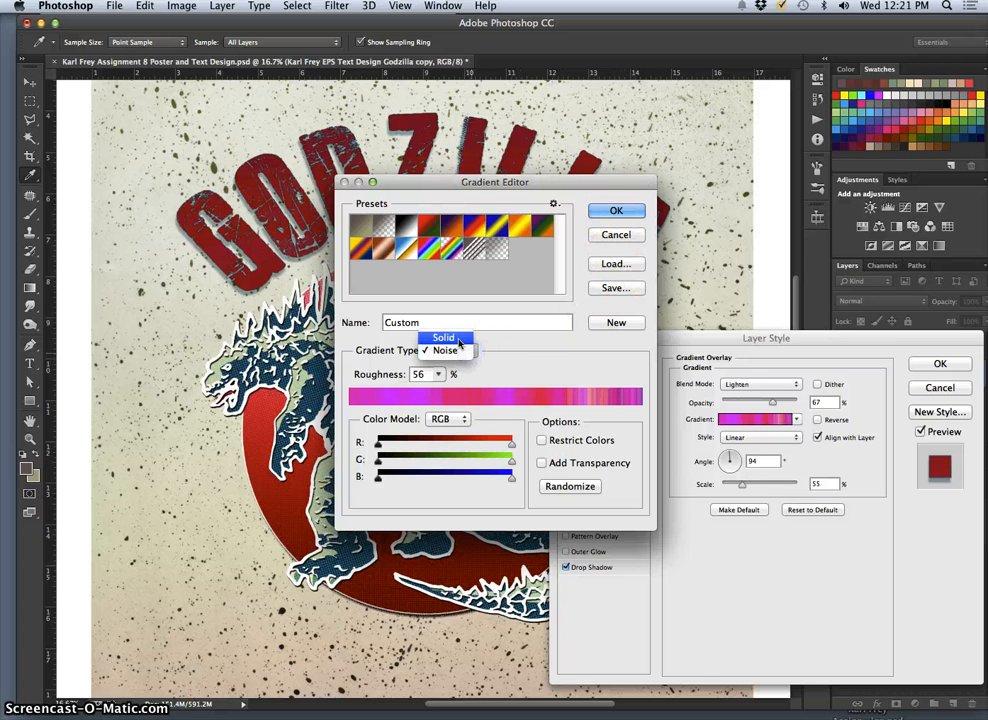
pyautogui.click(445, 336)
pyautogui.doubleClick(636, 427)
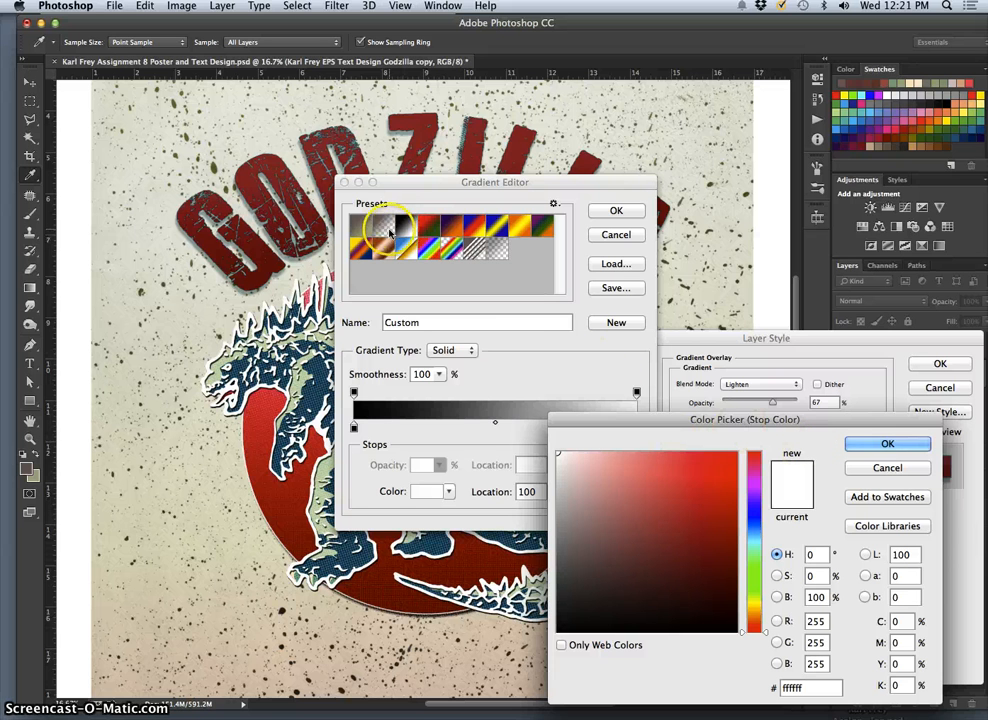
pyautogui.click(619, 233)
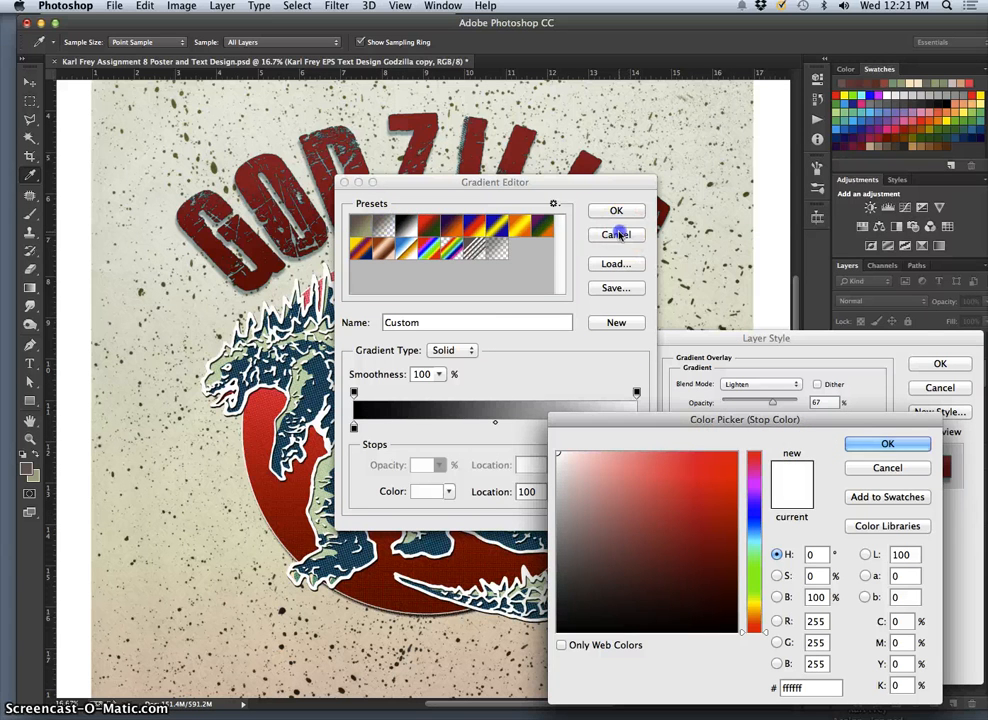
pyautogui.click(607, 235)
pyautogui.click(885, 443)
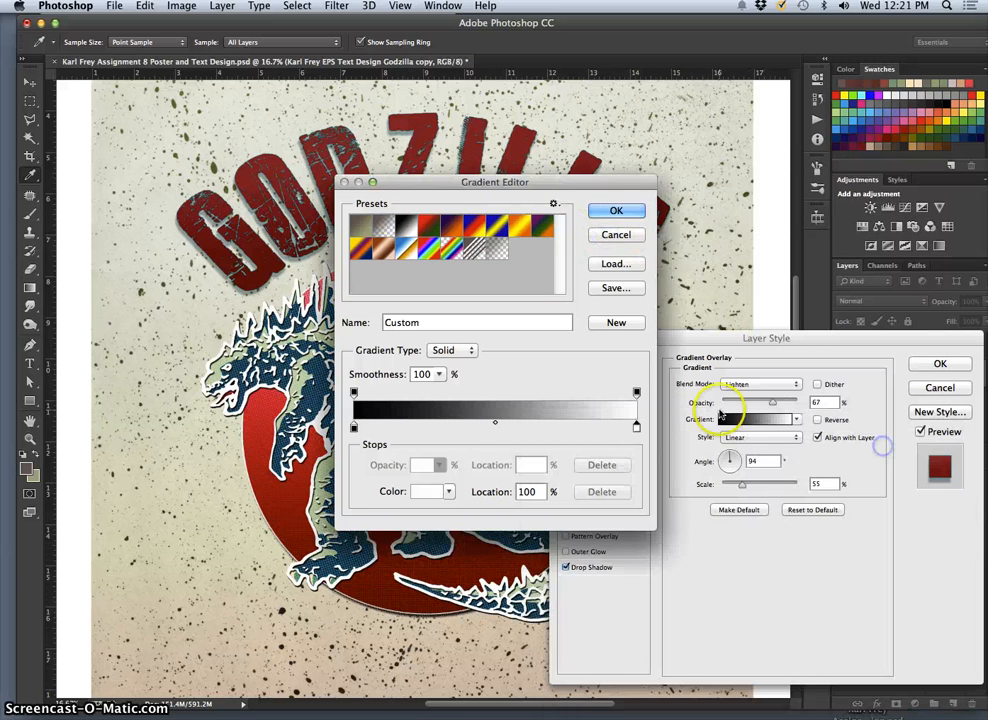
# Choose the Foreground to Transparent preset and set its starting color stop to dark red-brown 2a0301.
pyautogui.click(389, 231)
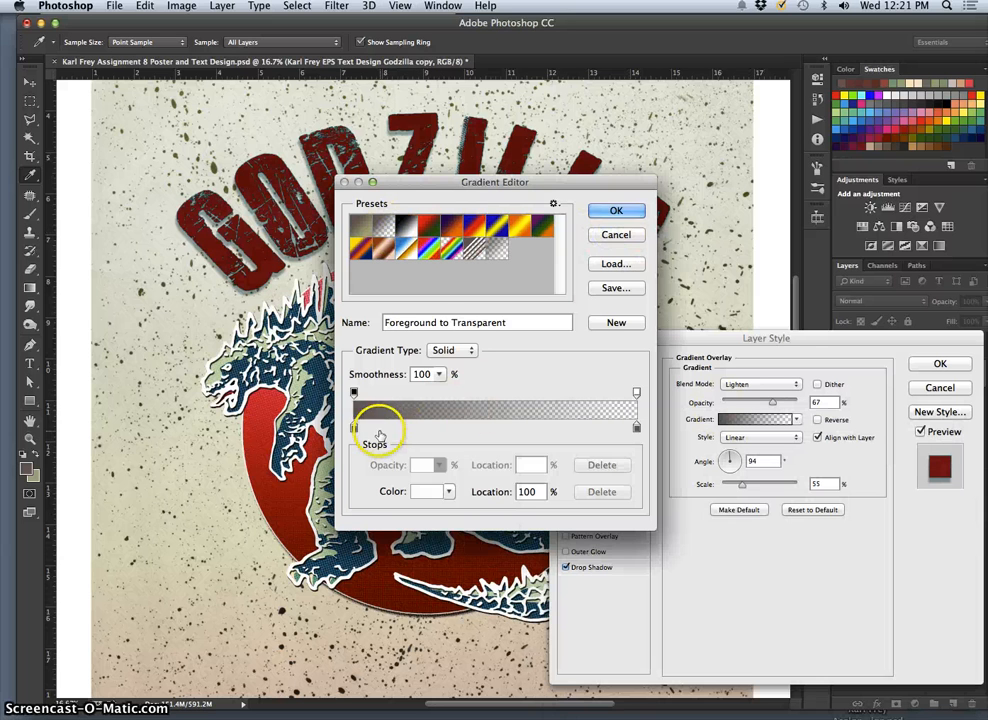
pyautogui.click(354, 427)
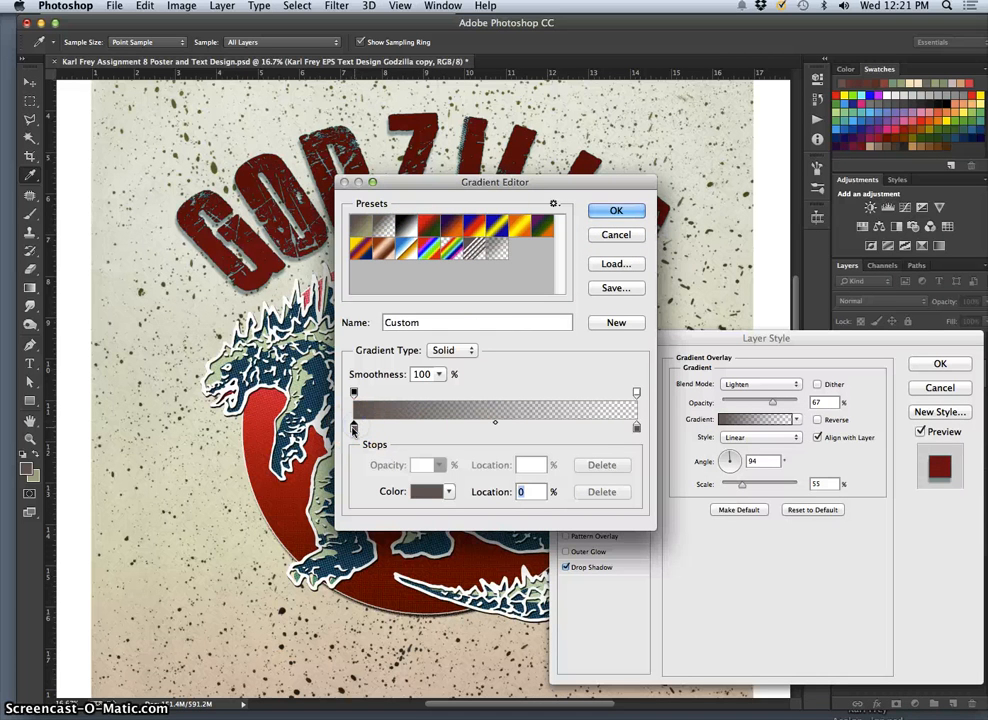
pyautogui.doubleClick(354, 427)
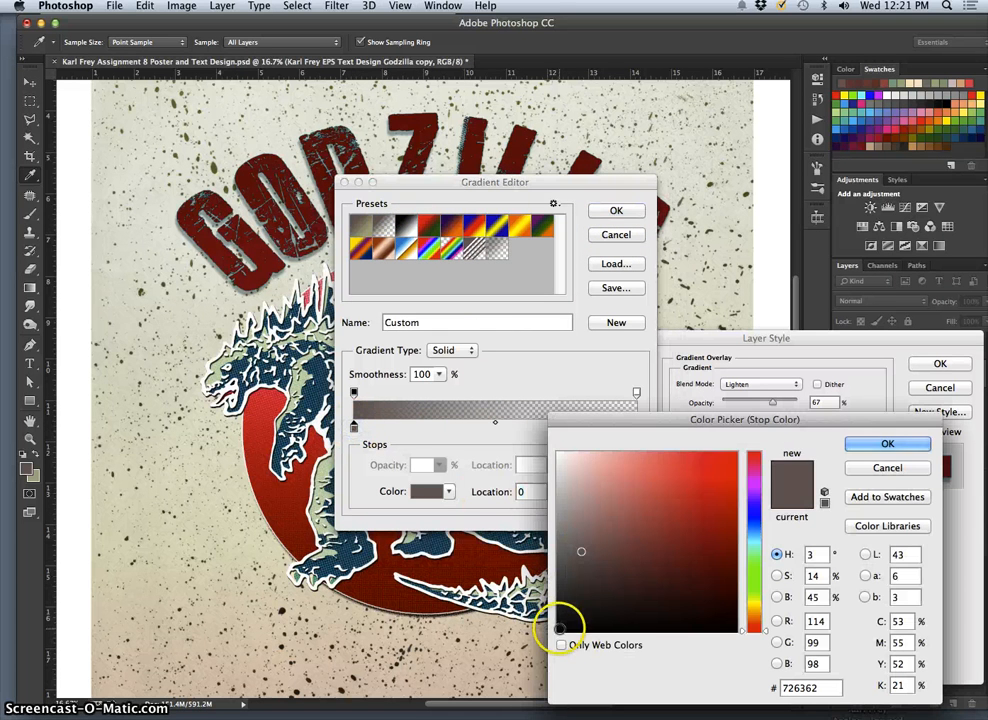
pyautogui.click(732, 602)
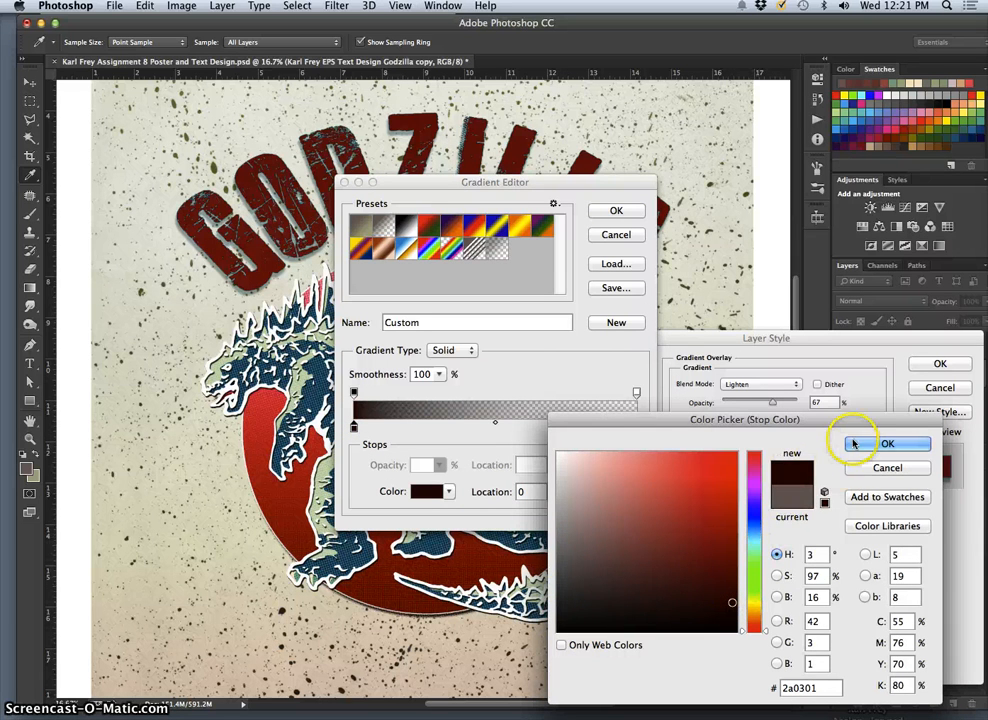
pyautogui.click(887, 443)
# Set the gradient's end color stop at 100% to light pink f8cecb.
pyautogui.click(637, 428)
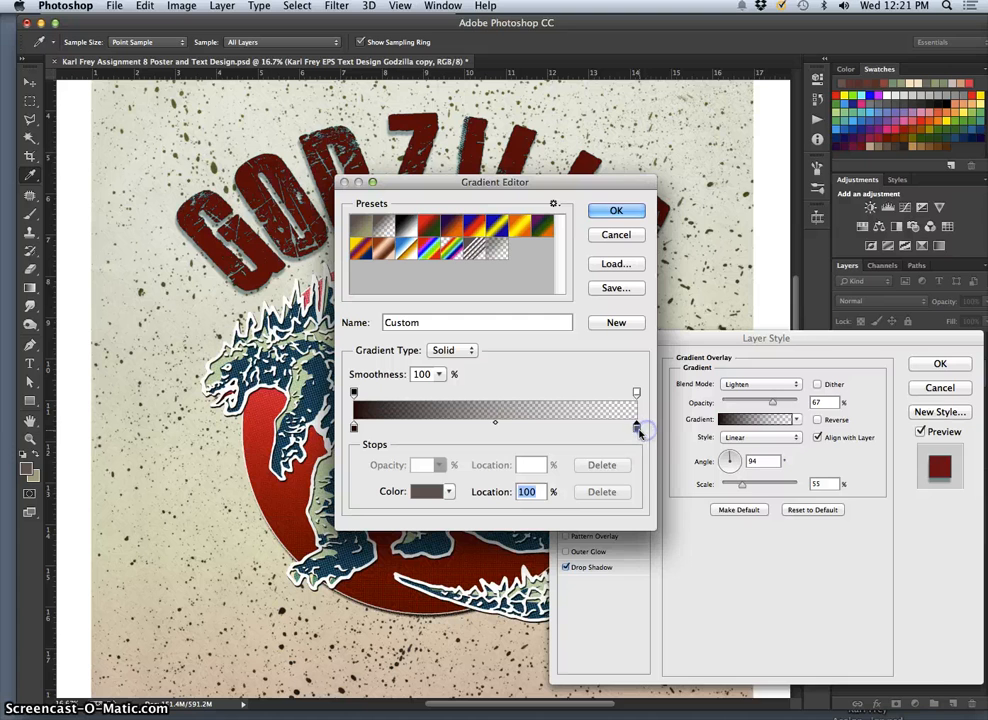
pyautogui.doubleClick(639, 430)
pyautogui.click(587, 458)
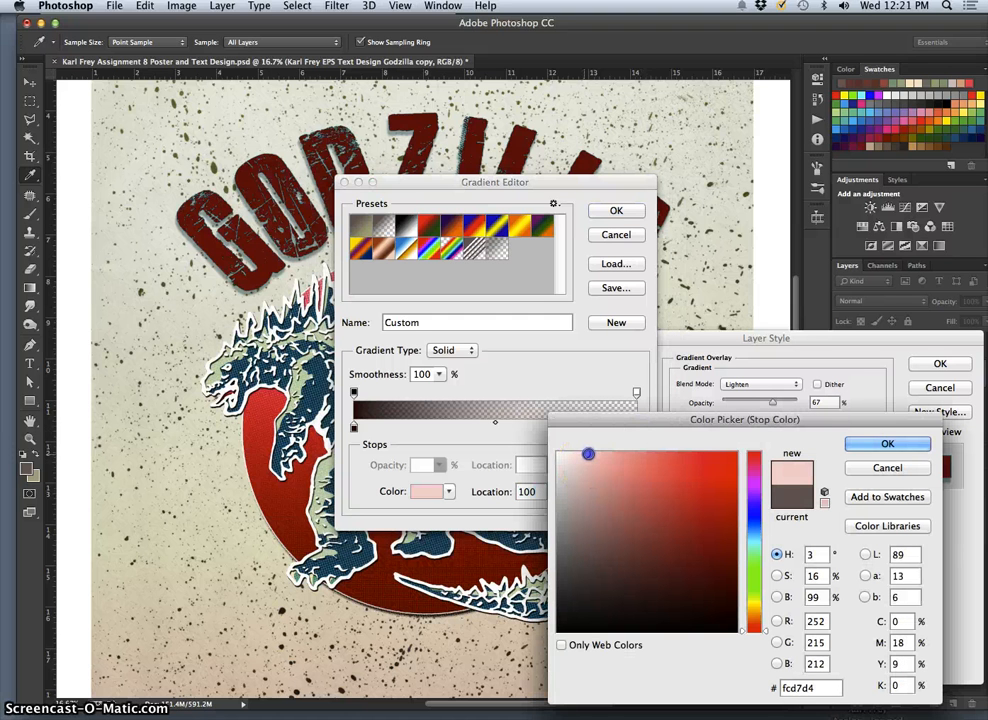
pyautogui.moveTo(588, 454); pyautogui.dragTo(590, 457)
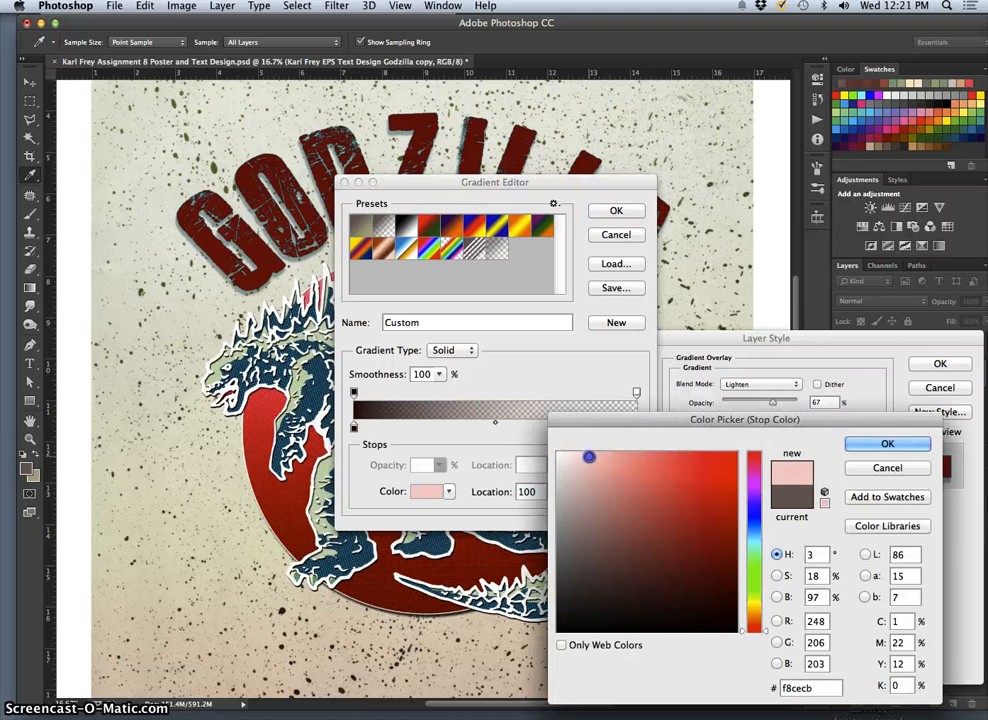
pyautogui.click(889, 443)
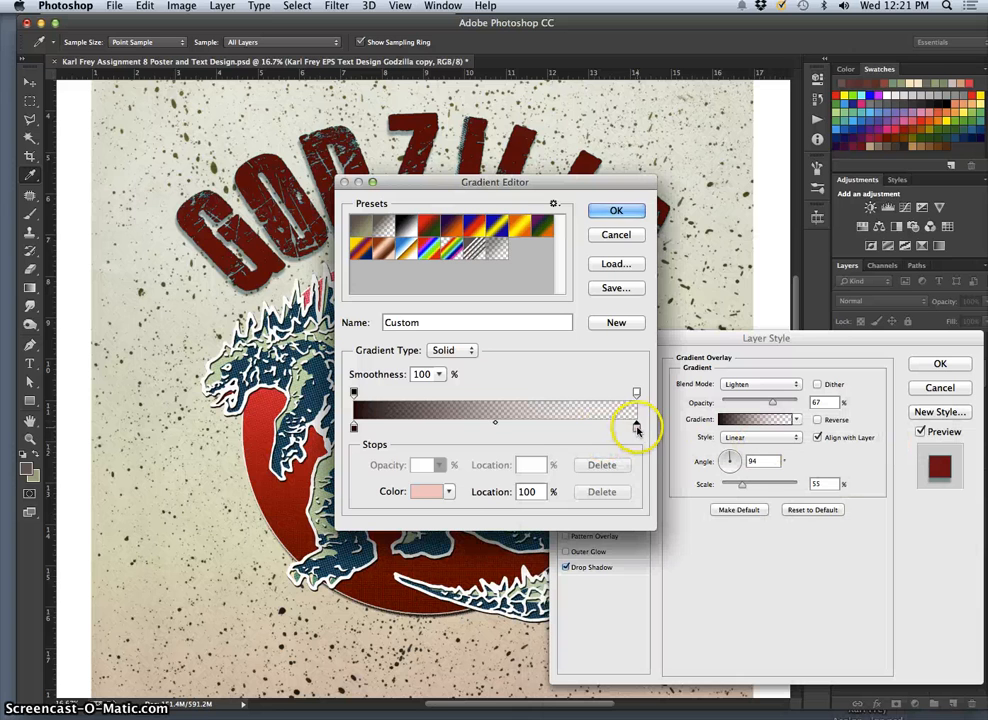
# Move the gradient's light pink color stop to a location of 72% and accept the edited gradient.
pyautogui.moveTo(637, 430); pyautogui.dragTo(545, 426)
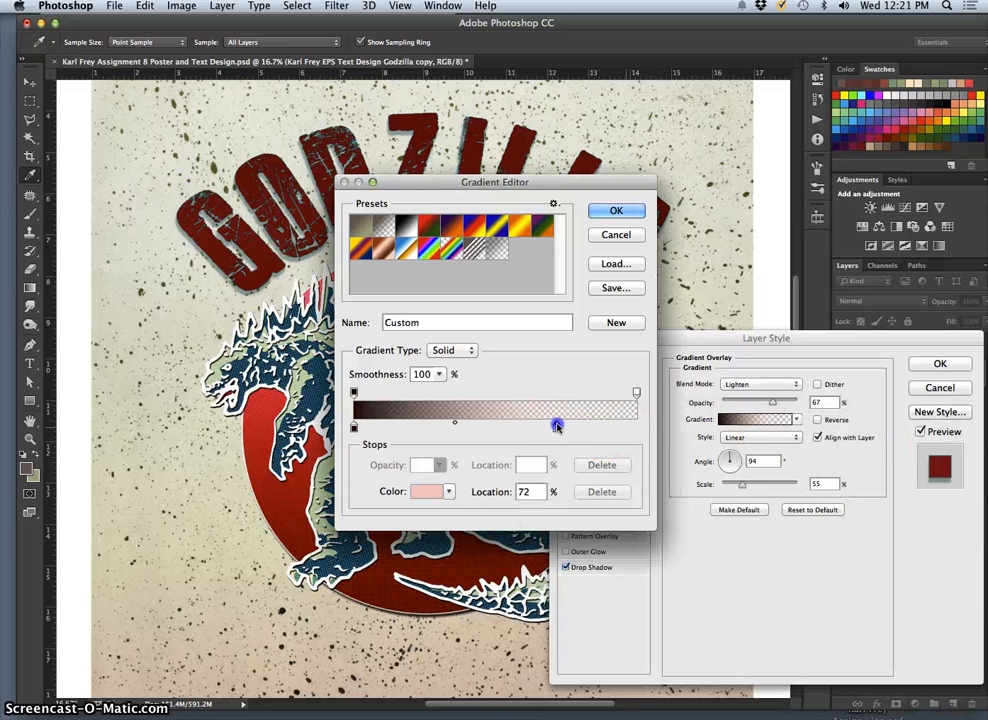
pyautogui.click(636, 393)
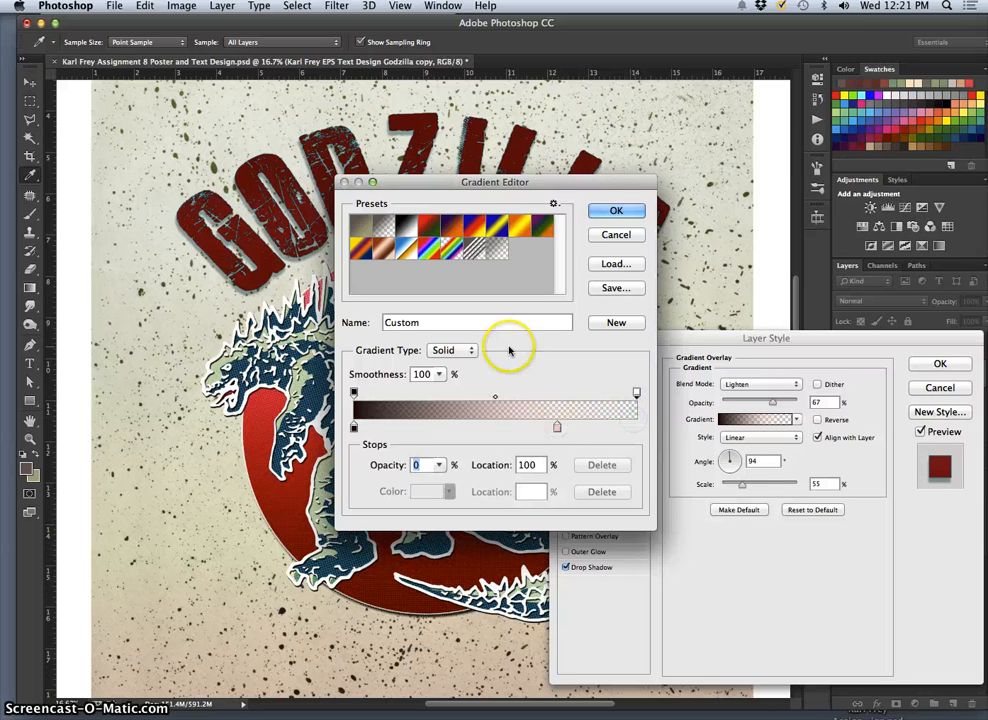
pyautogui.click(616, 212)
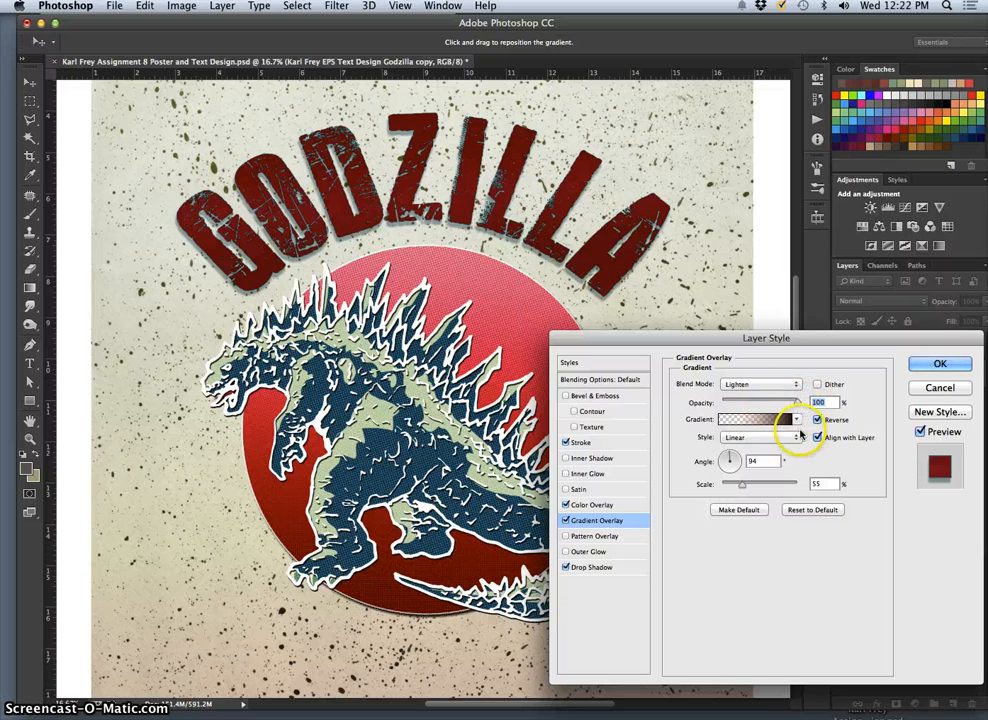
# Compare the title with and without its Color Overlay at a full-poster view, leaving the overlay enabled.
pyautogui.click(566, 505)
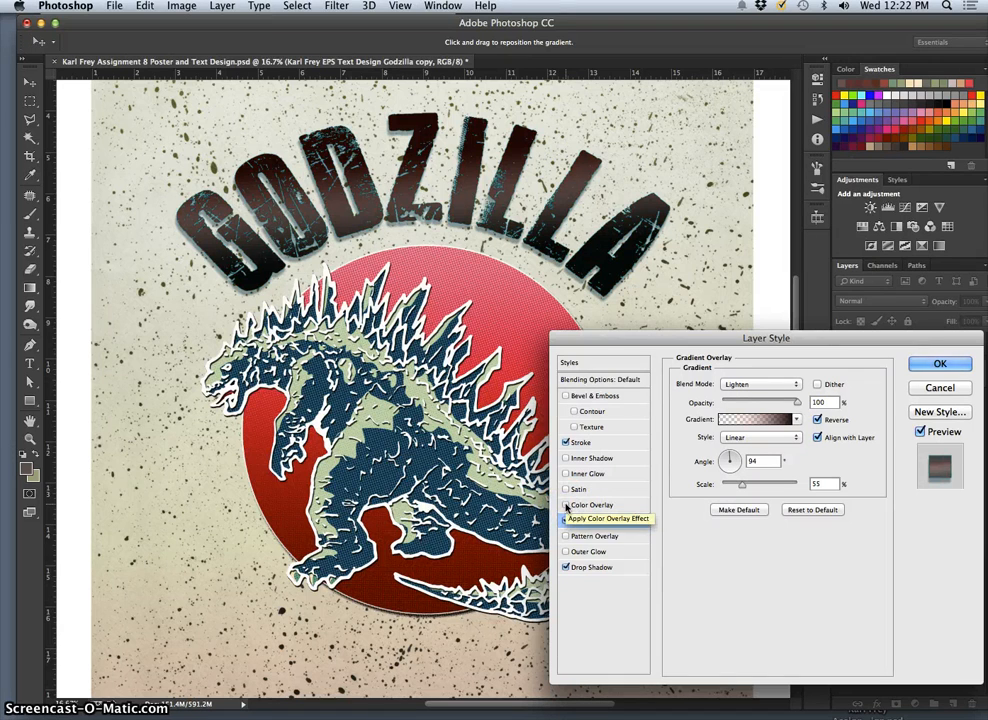
pyautogui.click(566, 505)
pyautogui.click(566, 505)
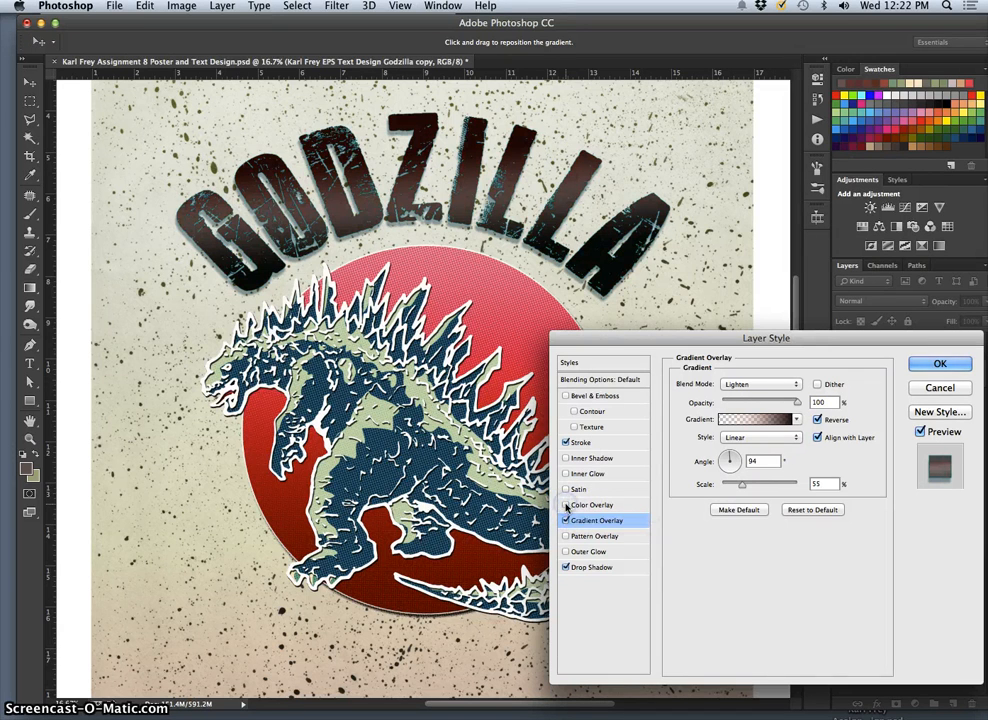
pyautogui.press('super+minus')
pyautogui.press('super+minus')
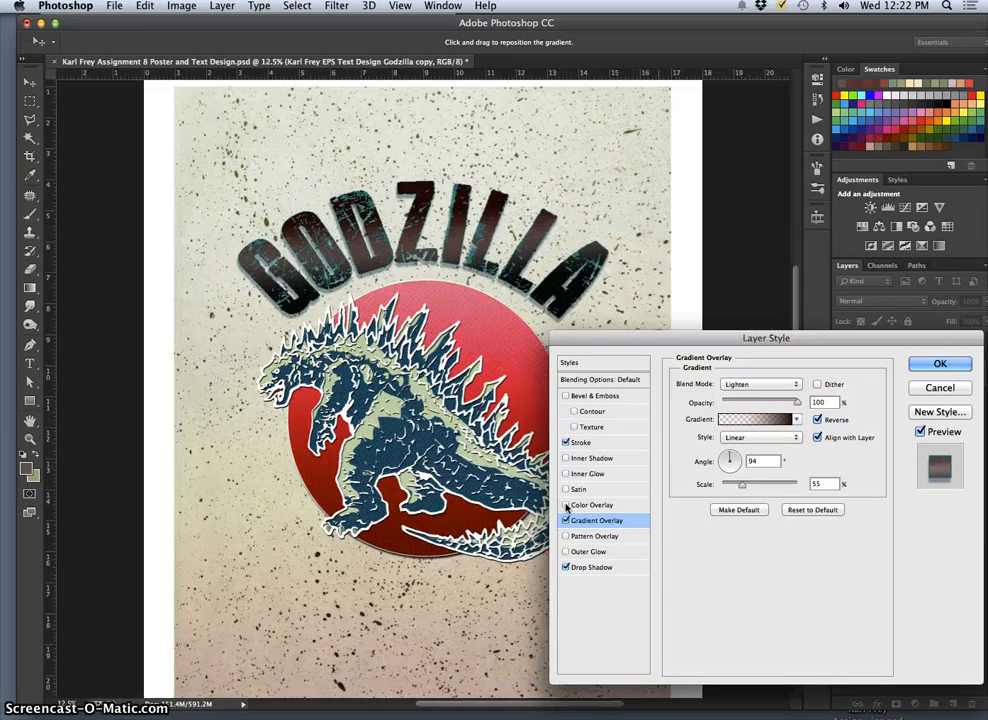
pyautogui.click(566, 505)
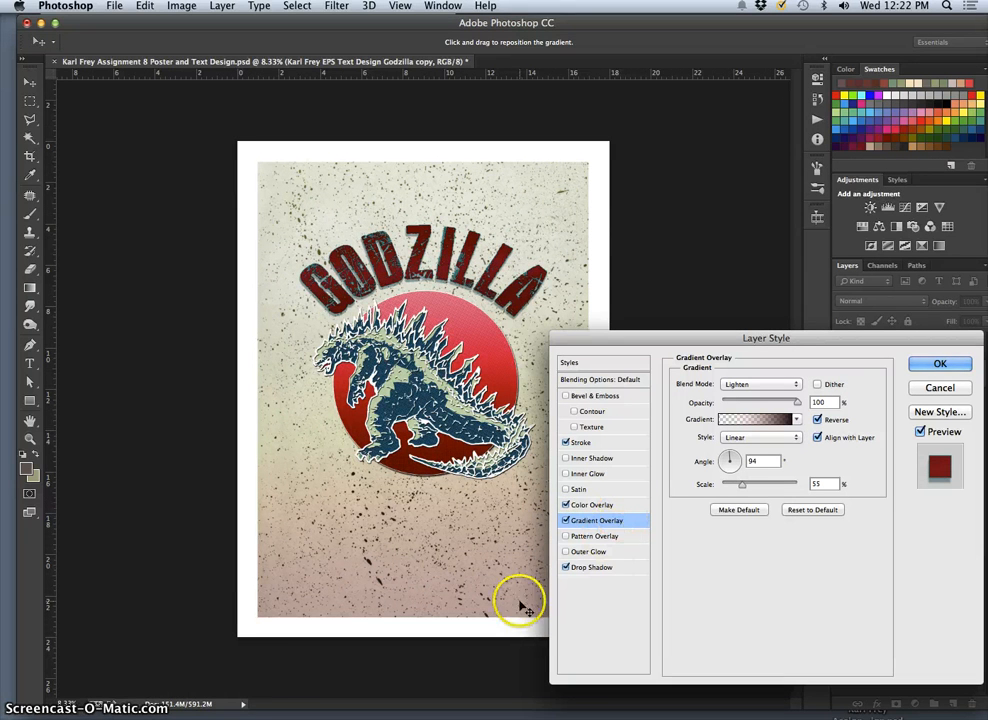
# Set the gradient overlay's blend mode to Screen and apply the title's layer style.
pyautogui.moveTo(173, 712)
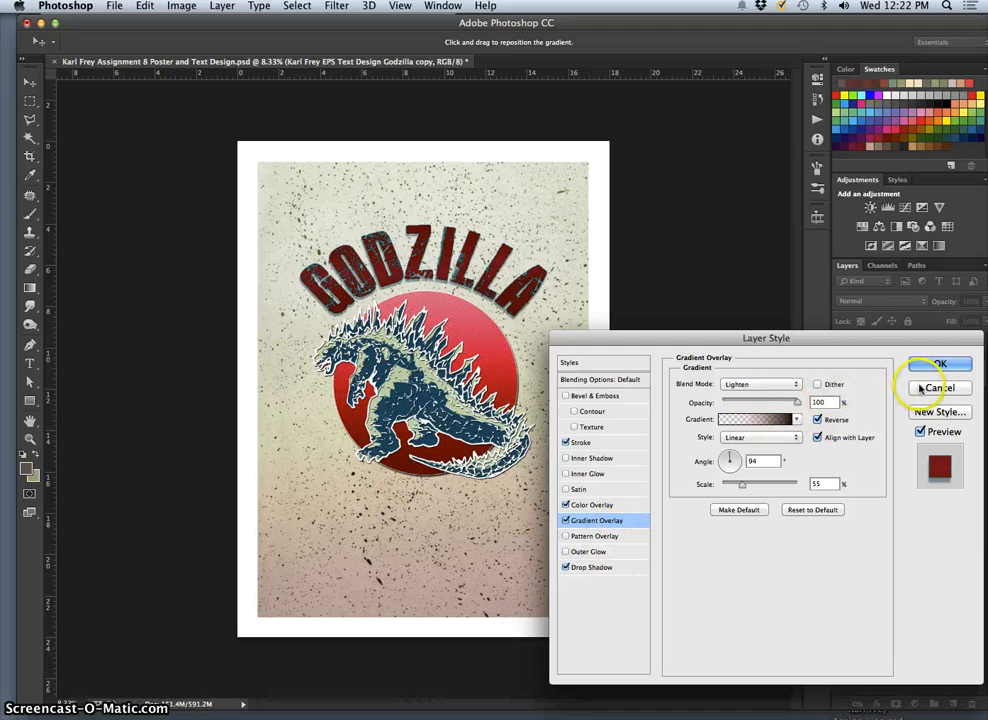
pyautogui.click(786, 385)
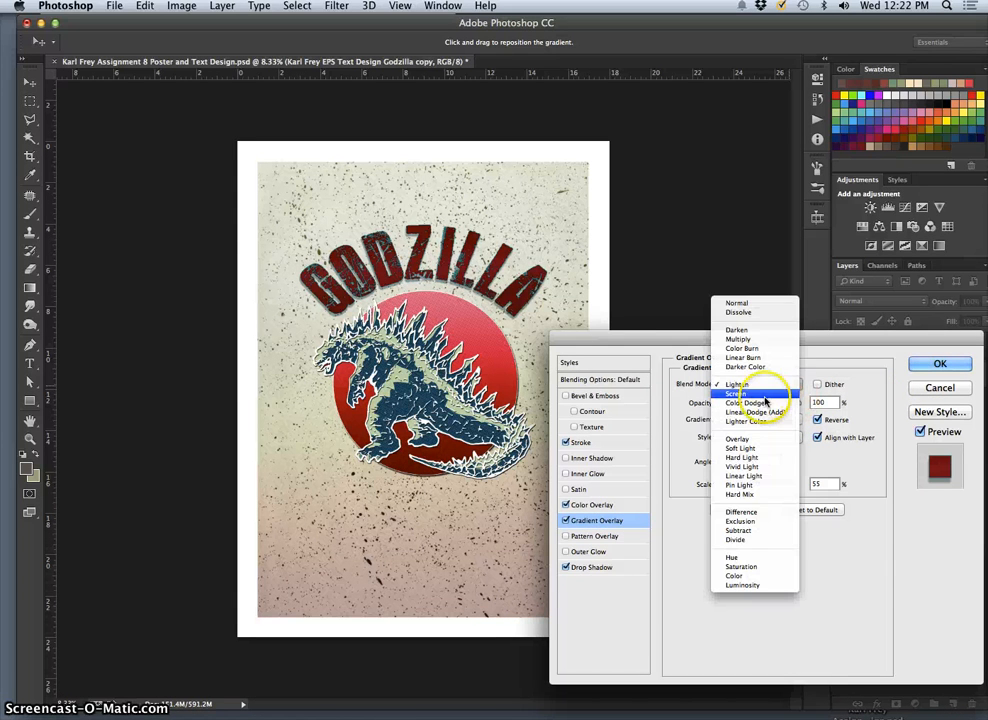
pyautogui.click(765, 397)
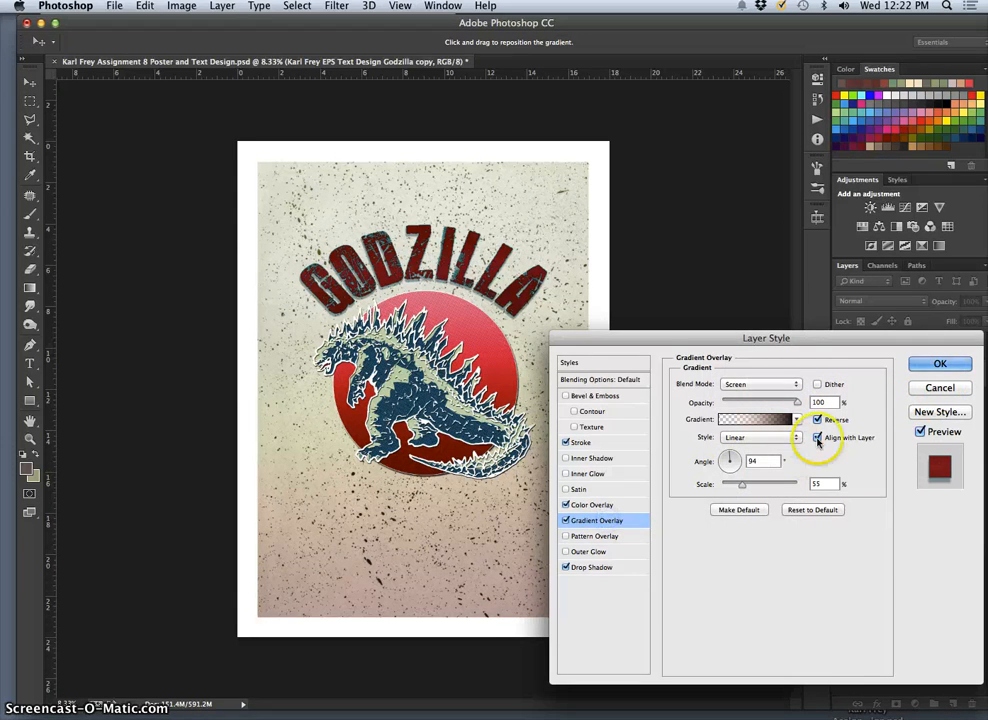
pyautogui.click(935, 363)
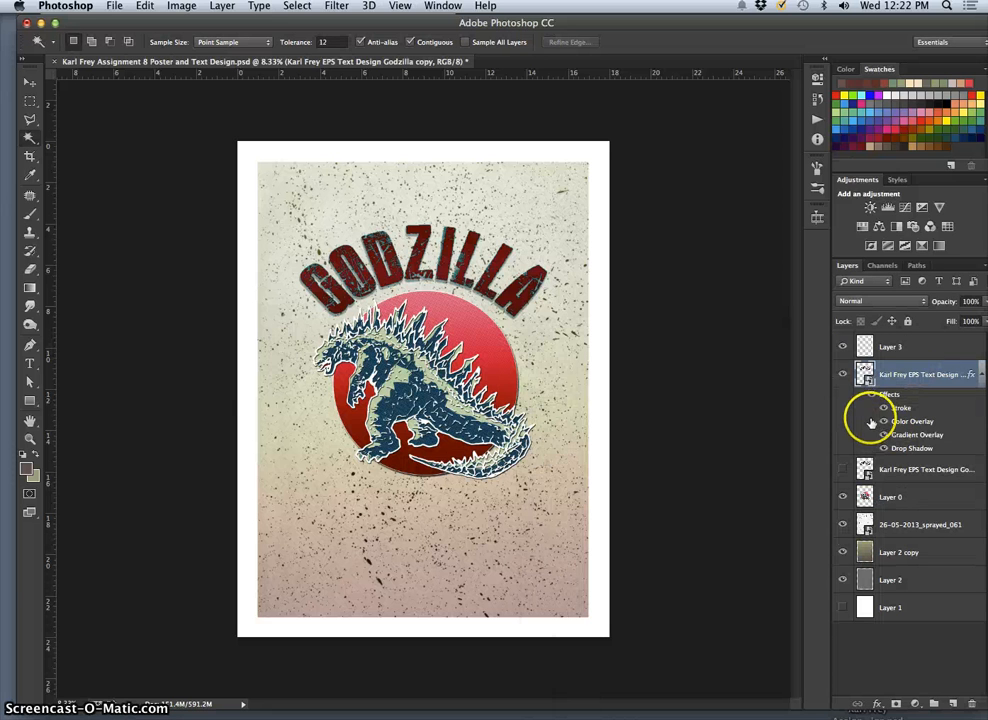
# Hide the title's Stroke, Color Overlay, Gradient Overlay and Drop Shadow effects and show them again for comparison.
pyautogui.click(884, 424)
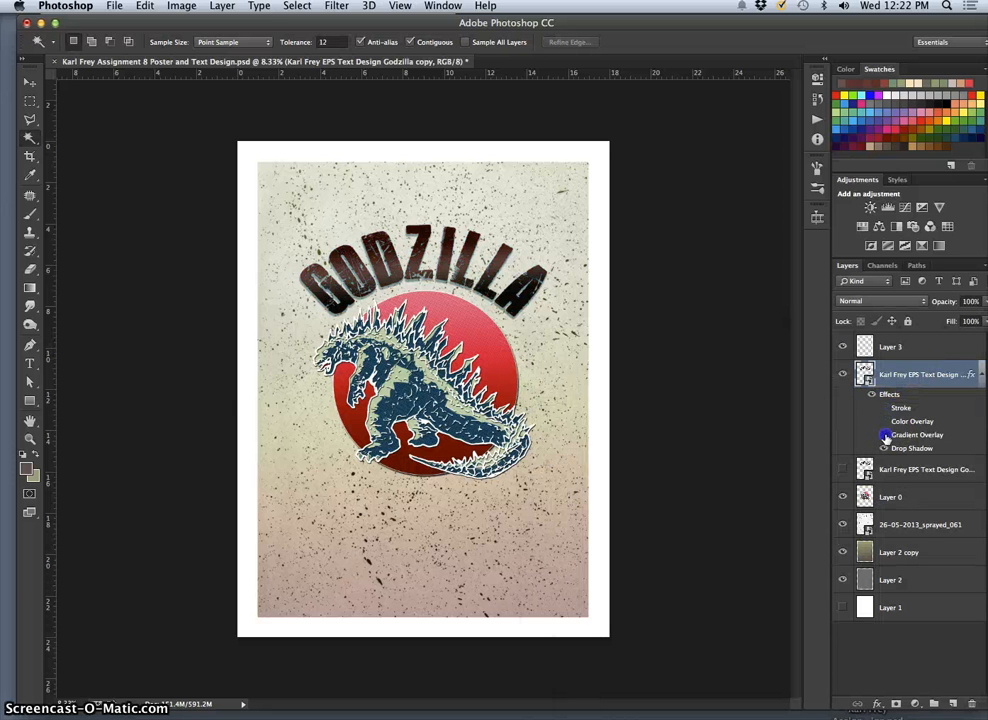
pyautogui.click(883, 434)
pyautogui.click(885, 449)
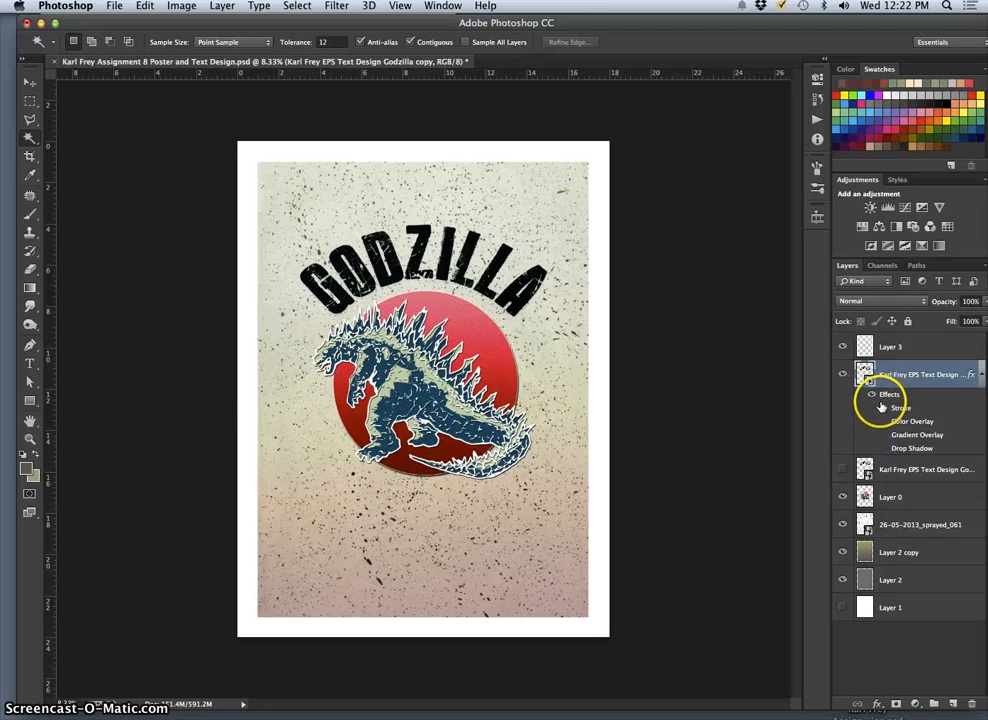
pyautogui.click(884, 421)
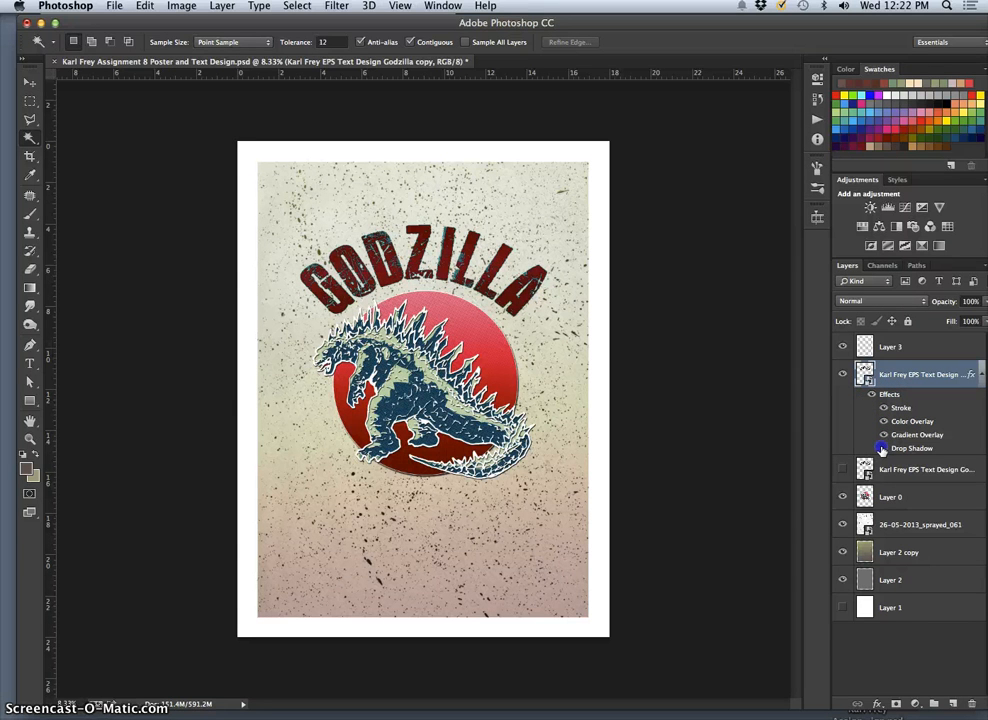
# Toggle the title's Drop Shadow repeatedly to compare the title with and without it, leaving it hidden.
pyautogui.click(881, 449)
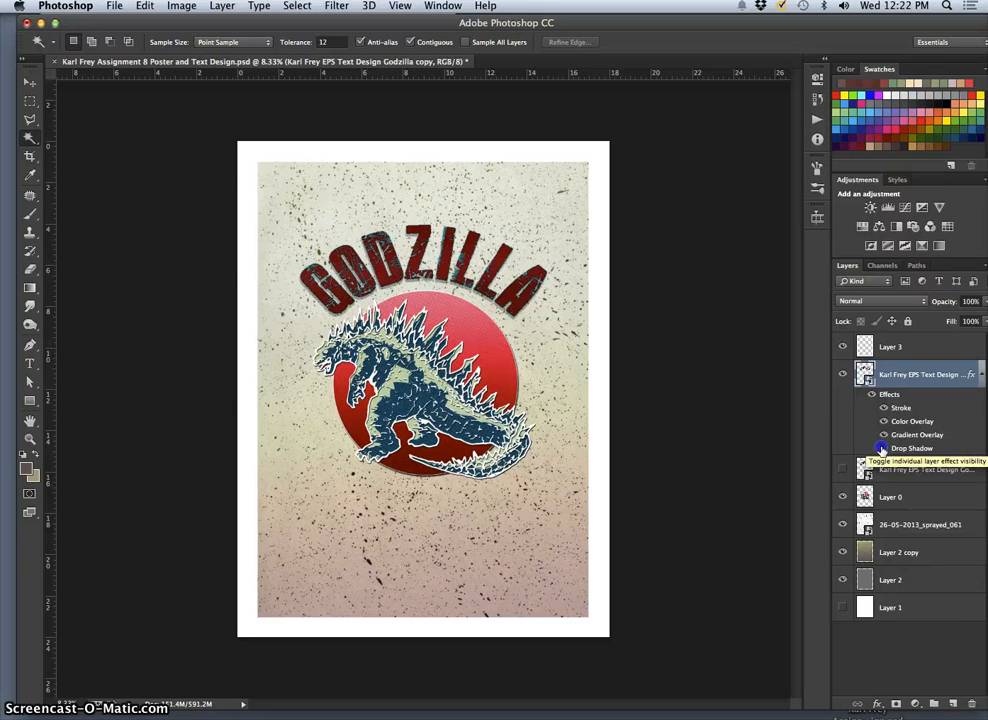
pyautogui.click(881, 449)
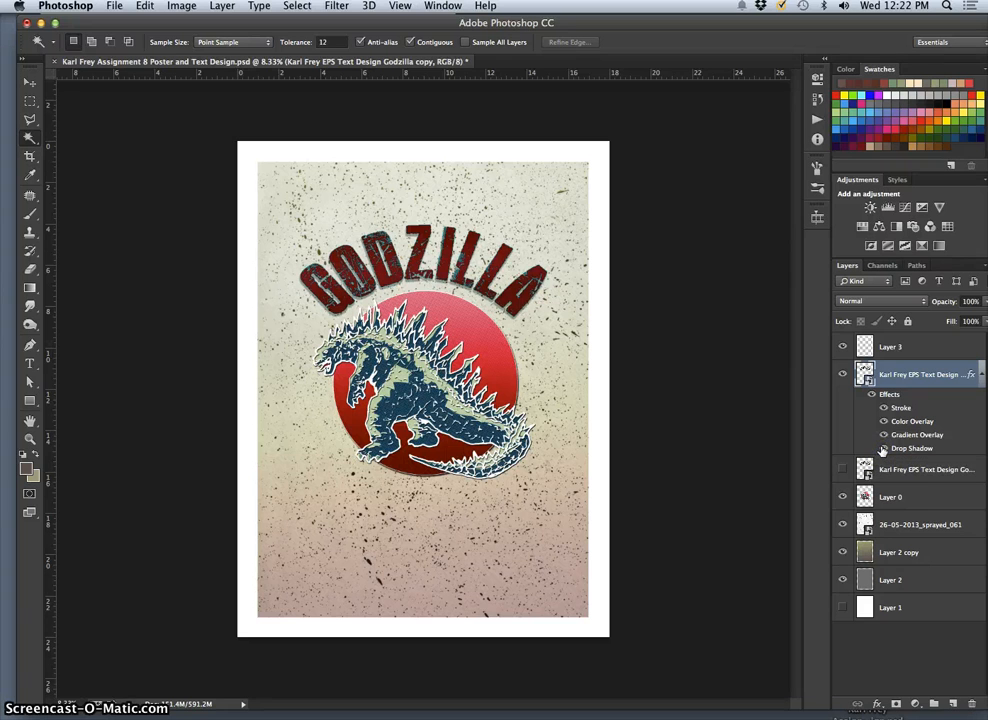
pyautogui.click(881, 449)
pyautogui.click(881, 449)
pyautogui.click(881, 449)
pyautogui.click(881, 449)
pyautogui.click(881, 449)
pyautogui.click(881, 449)
pyautogui.click(881, 449)
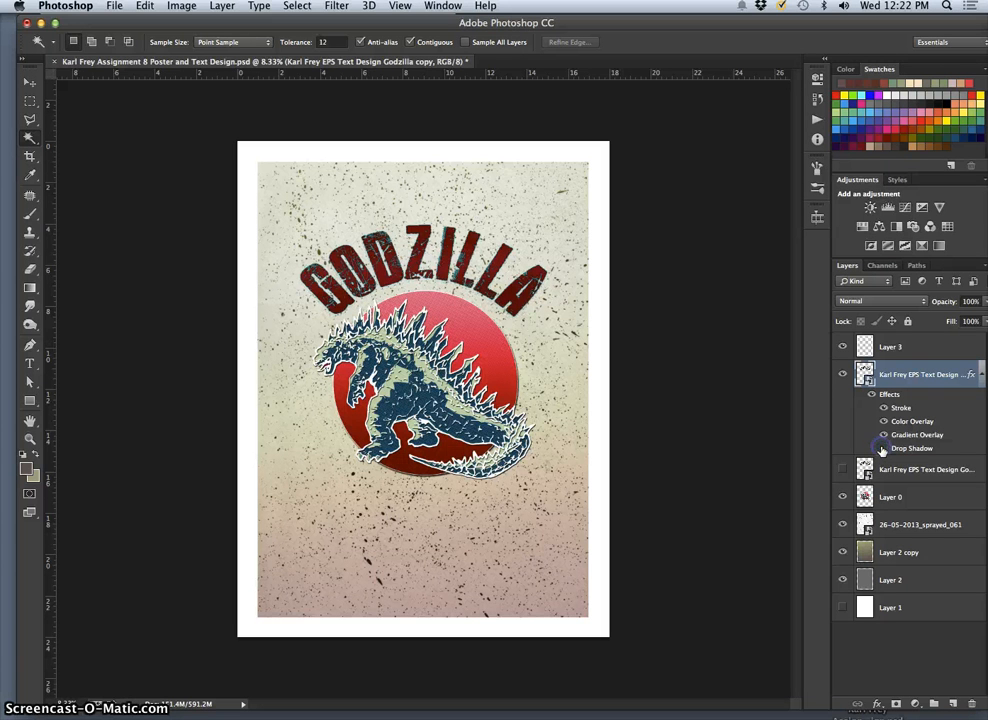
# Reopen the title's layer style and enable Outer Glow, with the lettering in close view.
pyautogui.doubleClick(890, 397)
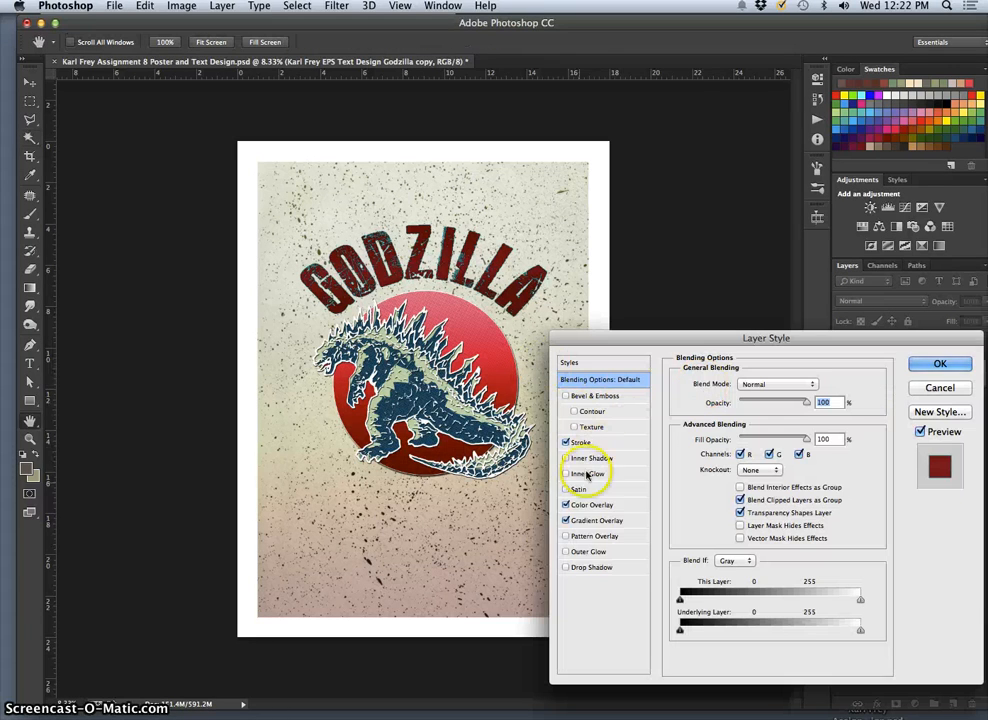
pyautogui.click(566, 551)
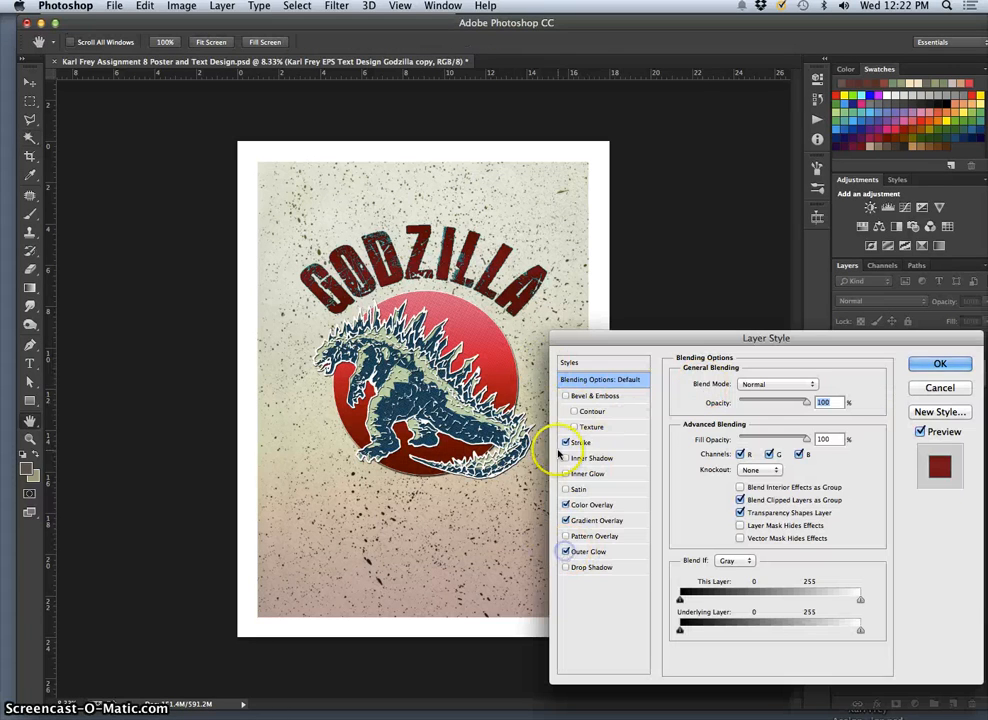
pyautogui.keyDown('super'); pyautogui.click(459, 309); pyautogui.keyUp('super')
pyautogui.keyDown('super'); pyautogui.click(461, 295); pyautogui.keyUp('super')
pyautogui.keyDown('super'); pyautogui.click(480, 285); pyautogui.keyUp('super')
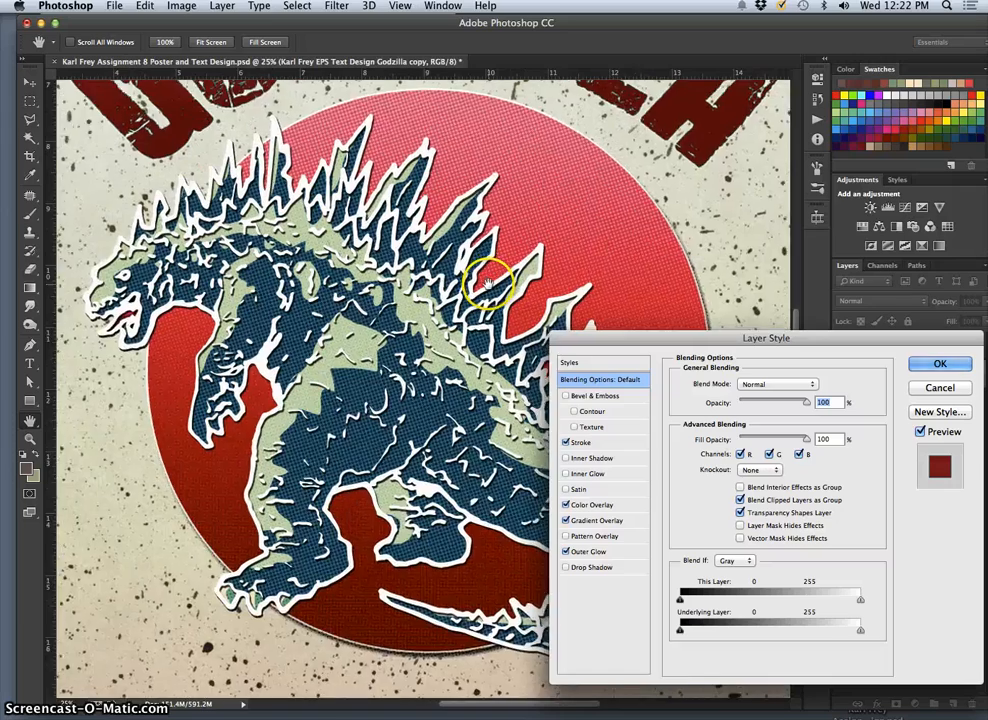
pyautogui.keyDown('super'); pyautogui.click(487, 283); pyautogui.keyUp('super')
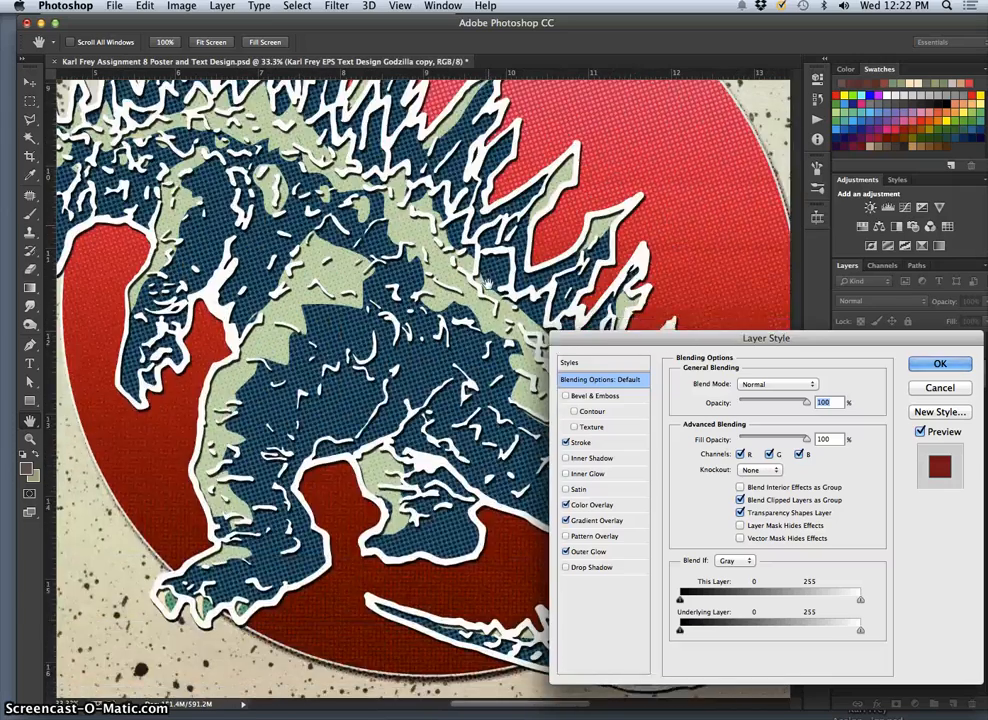
pyautogui.scroll(-10, 487, 285)
pyautogui.scroll(14, 487, 285)
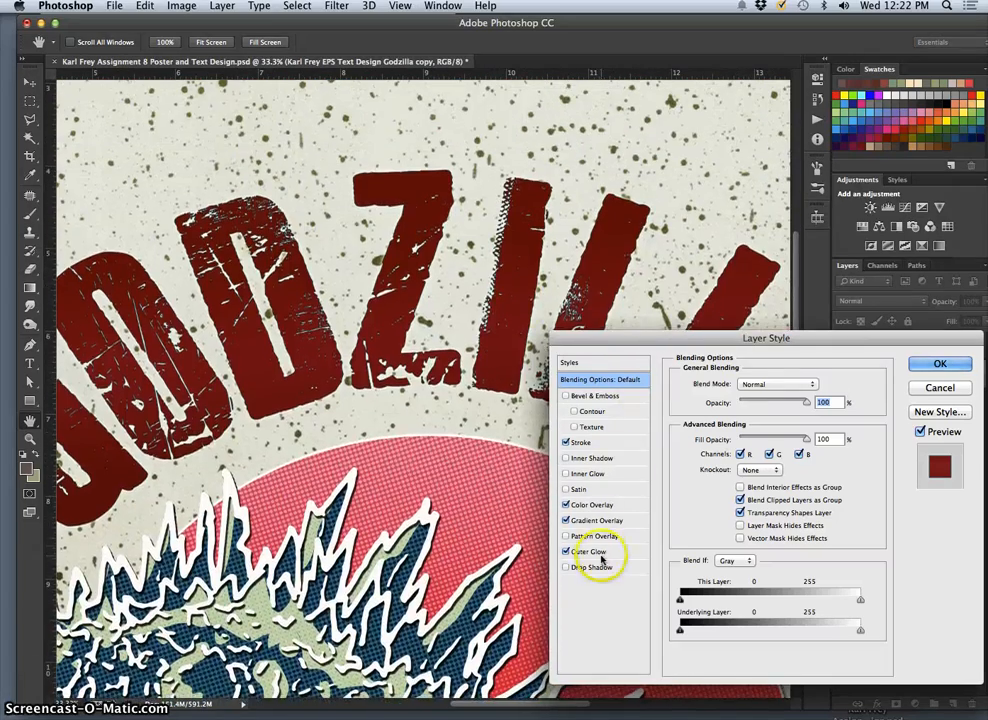
# Set the title's Outer Glow to 24% spread, 139 px size and 35% opacity, apply it, and compare the glow on and off.
pyautogui.click(600, 553)
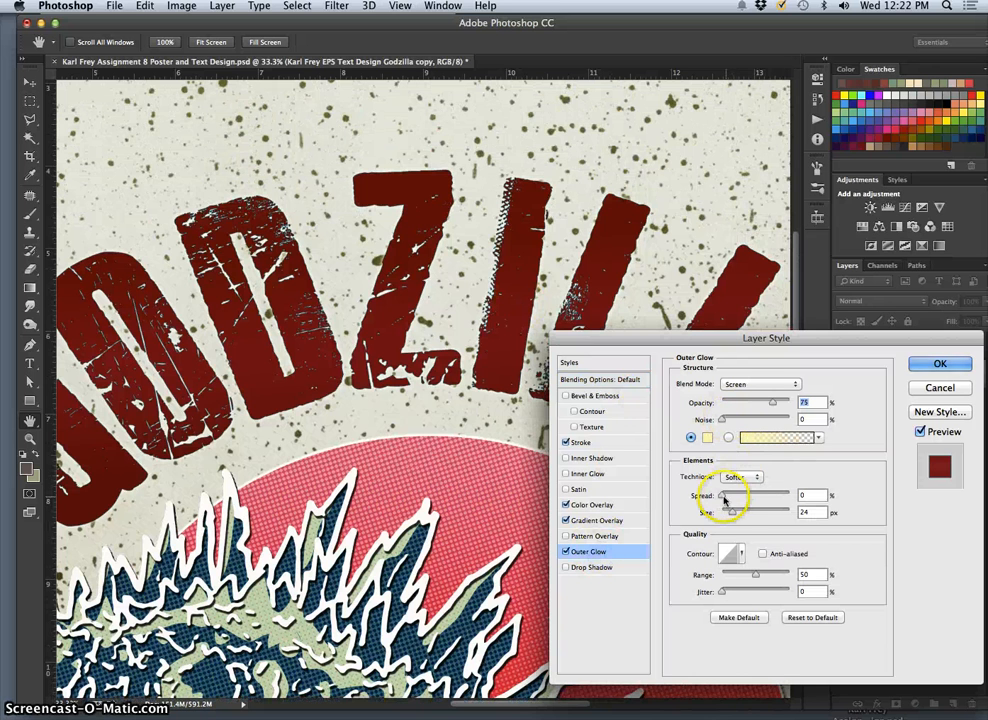
pyautogui.moveTo(733, 513); pyautogui.dragTo(768, 515)
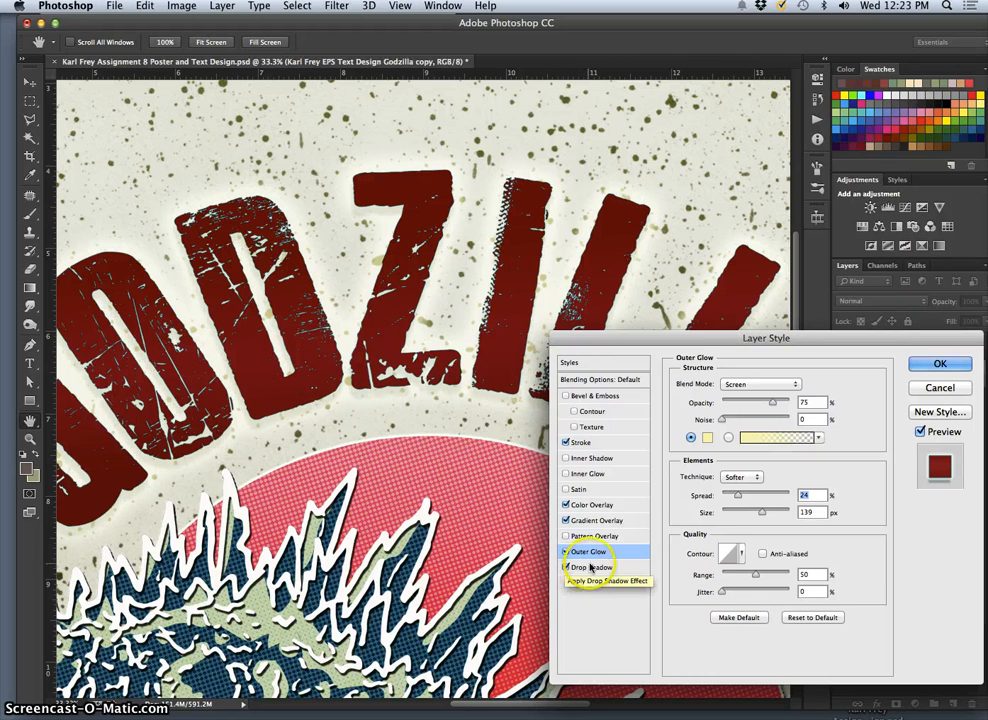
pyautogui.click(761, 404)
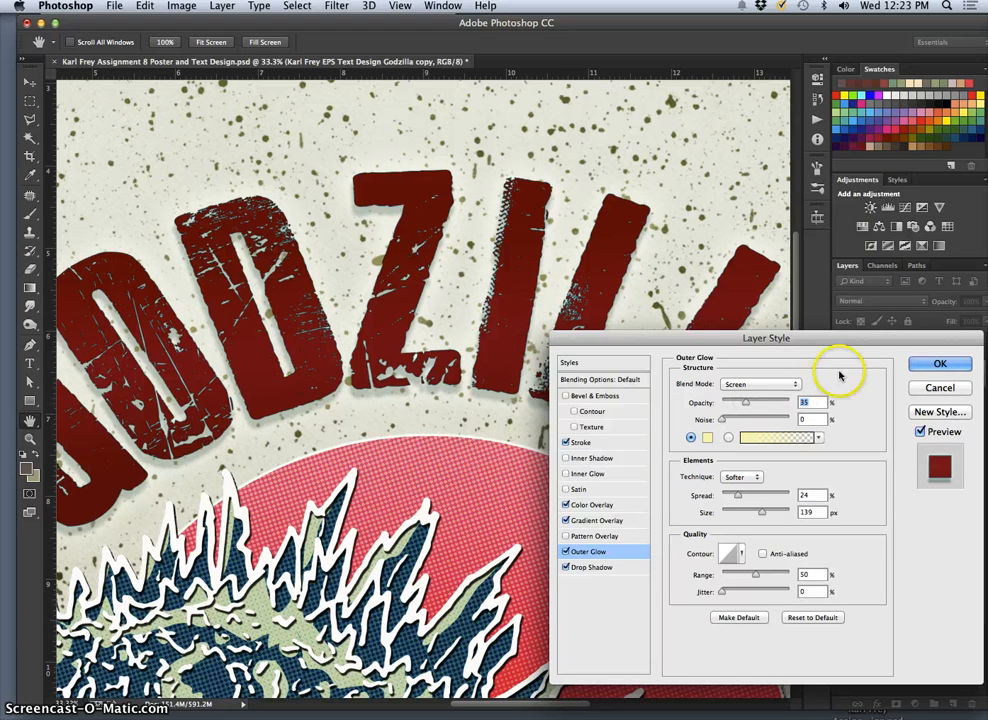
pyautogui.click(940, 364)
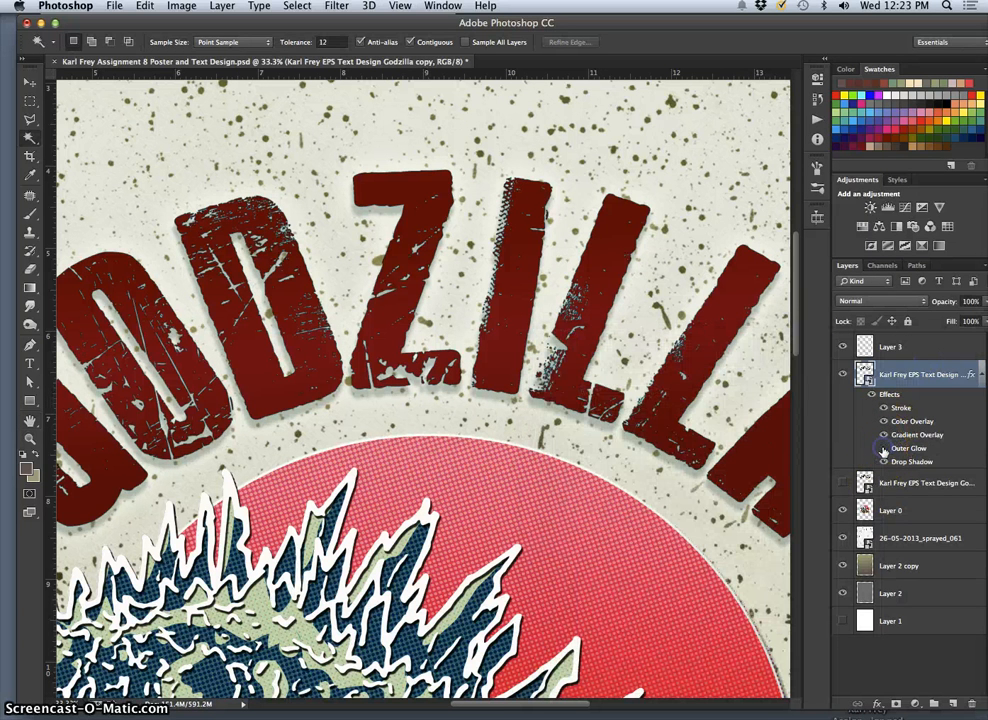
pyautogui.click(884, 449)
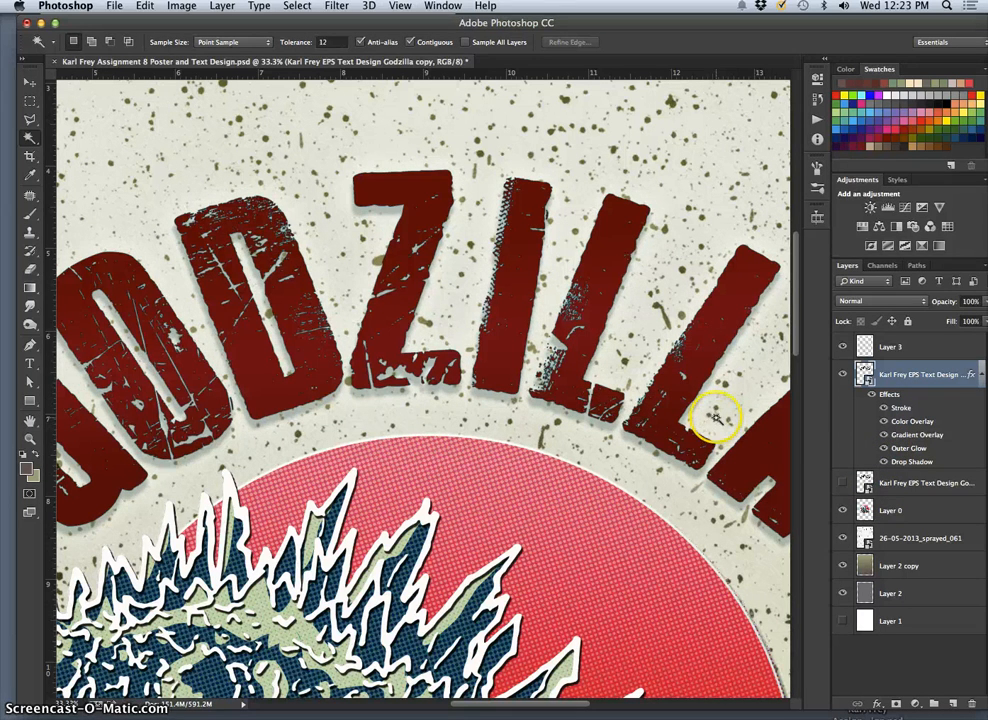
# Review the whole poster and save the document under its current name.
pyautogui.press('super+minus')
pyautogui.press('super+minus')
pyautogui.press('super+minus')
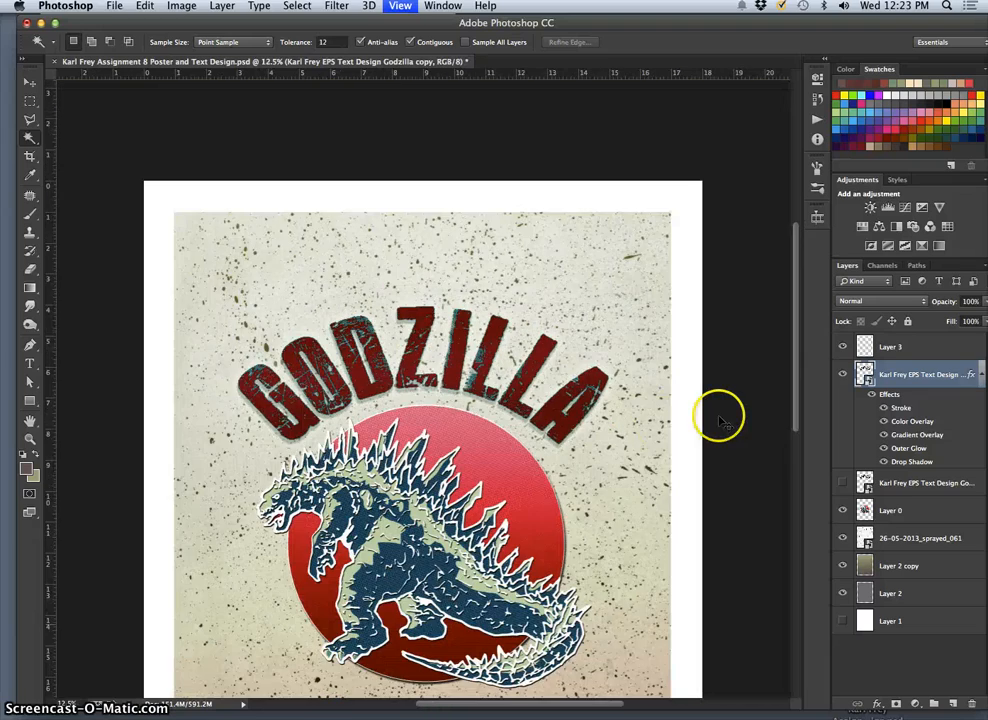
pyautogui.scroll(-5, 725, 408)
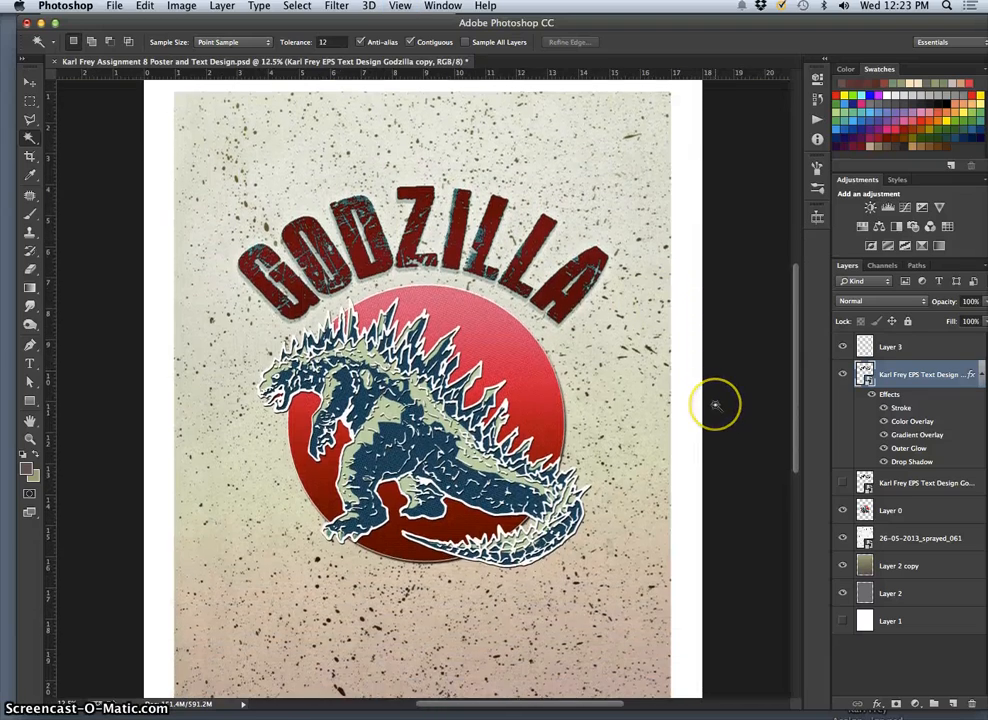
pyautogui.scroll(-3, 624, 370)
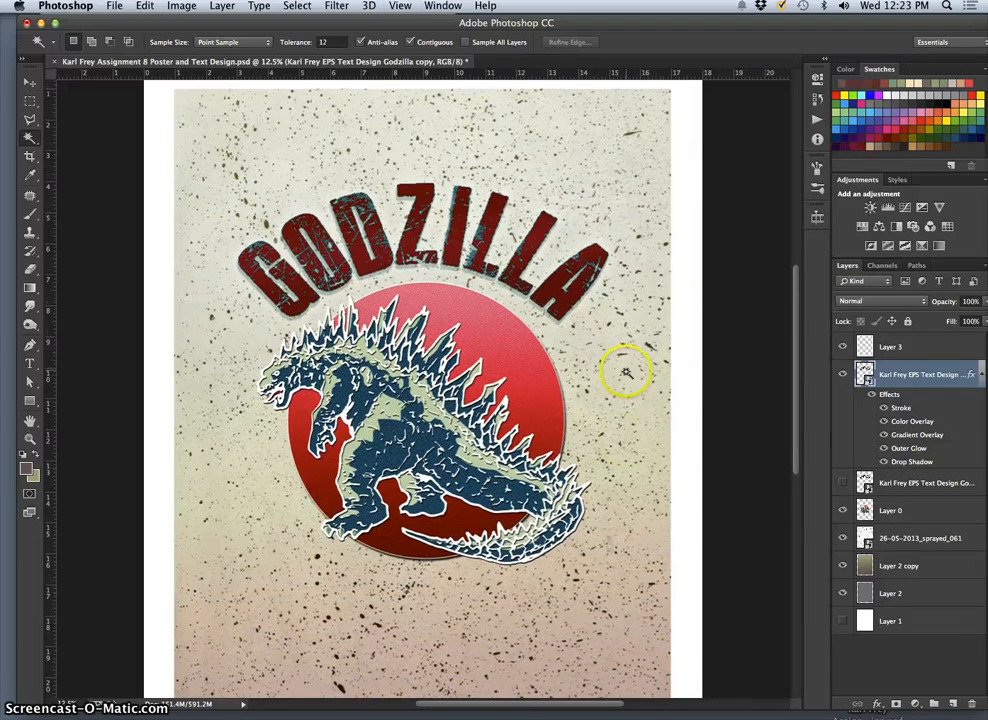
pyautogui.press('super+minus')
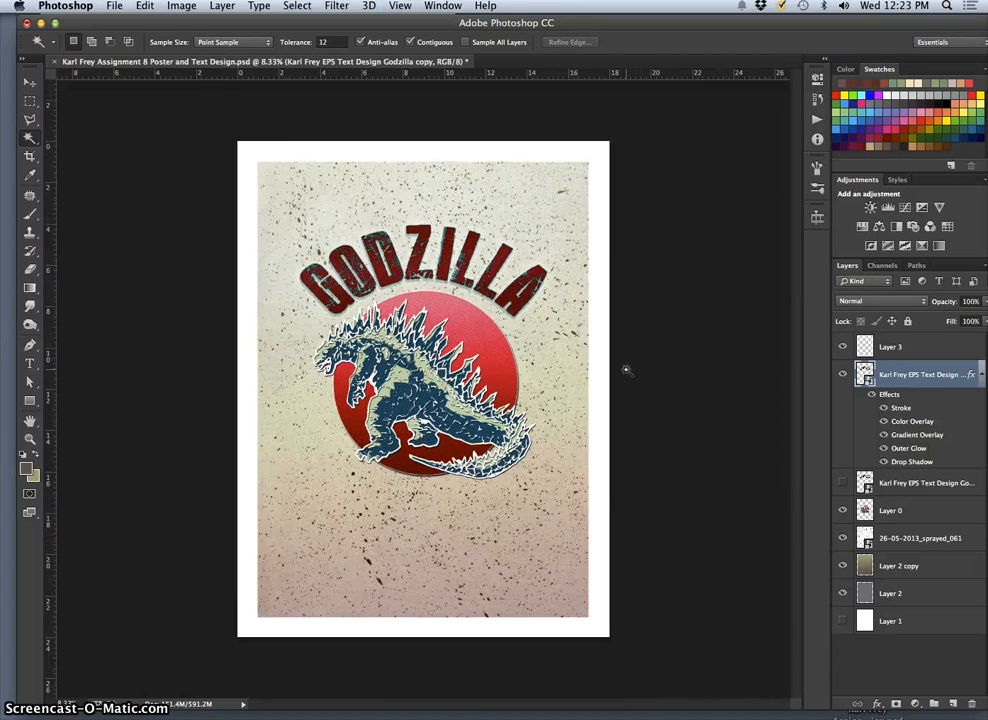
pyautogui.click(117, 7)
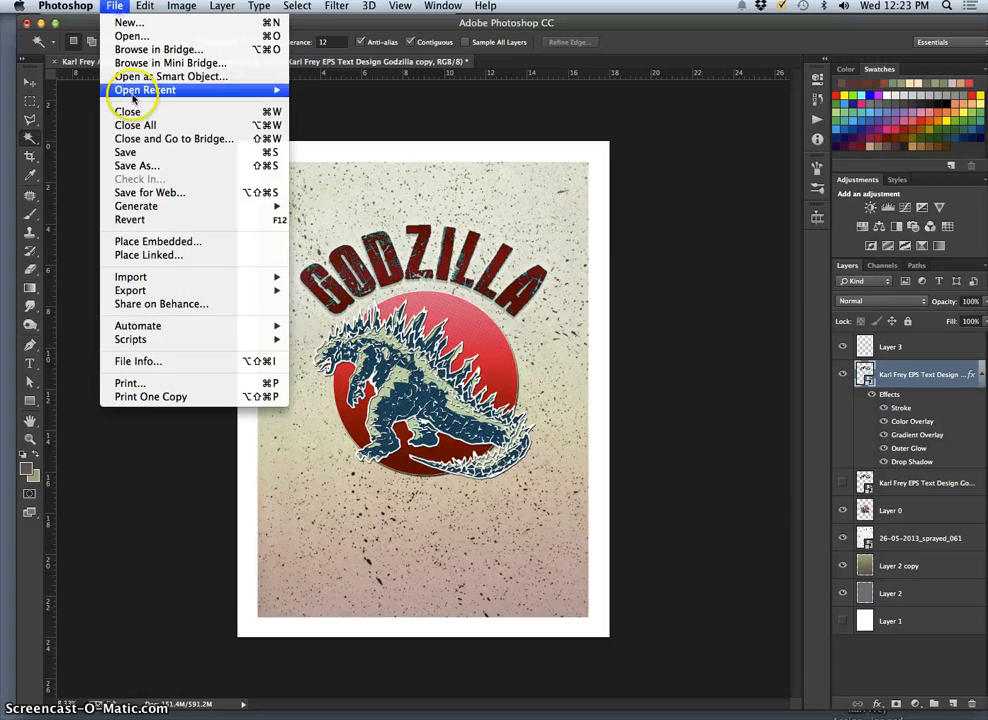
pyautogui.click(154, 151)
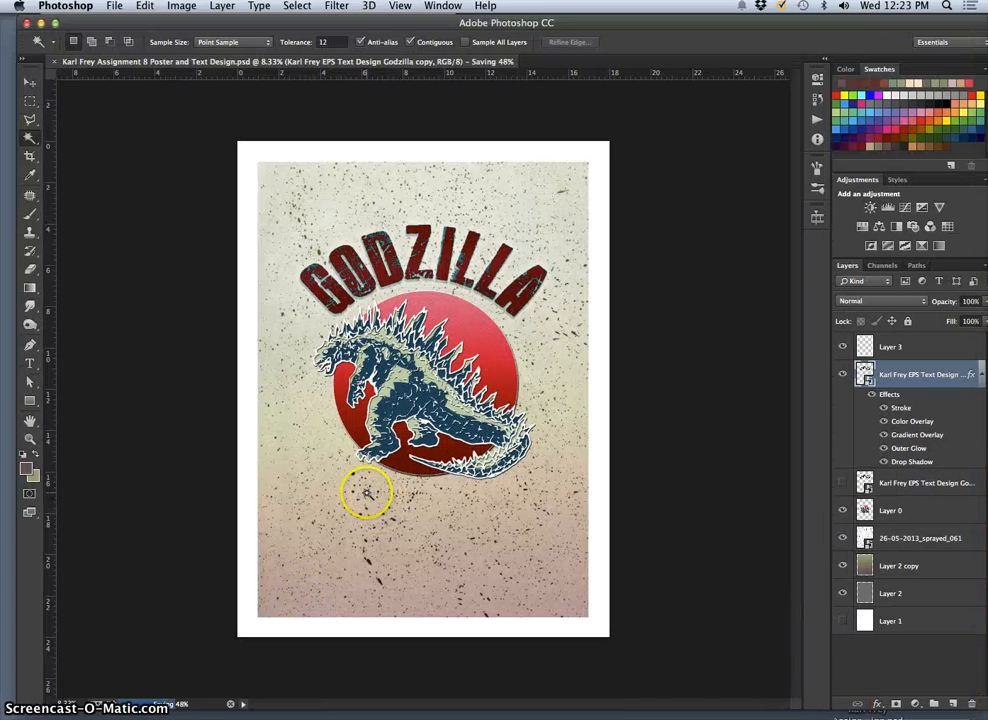
# Move the Photoshop window aside and bring up Poster Text Treatment Sketch.JPG in Preview beside the poster.
pyautogui.moveTo(336, 26); pyautogui.dragTo(443, 29)
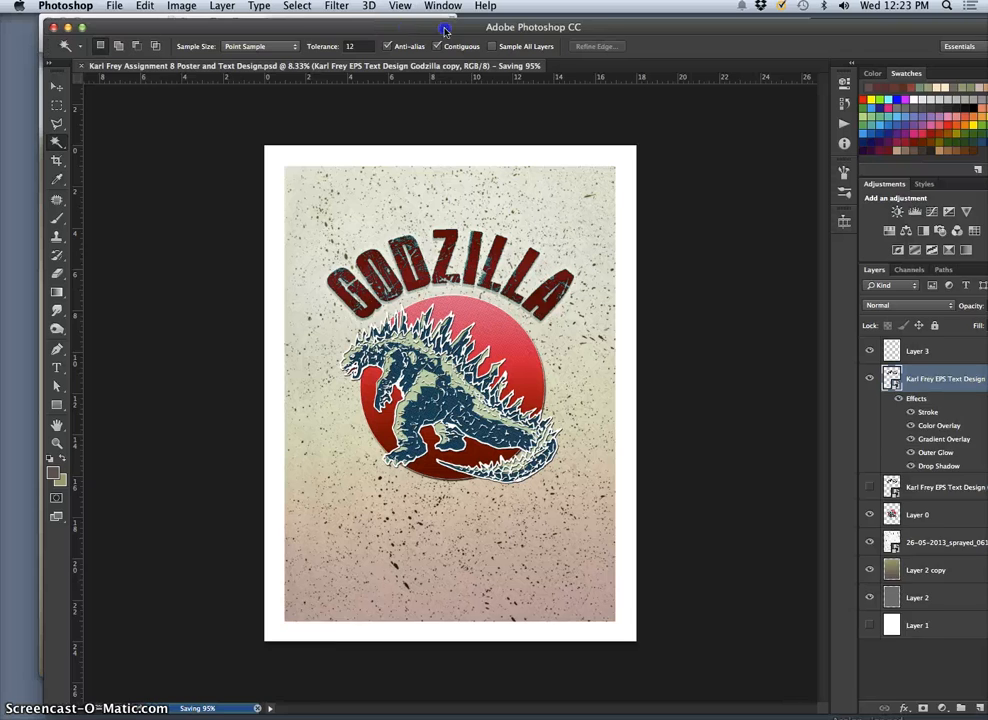
pyautogui.click(105, 38)
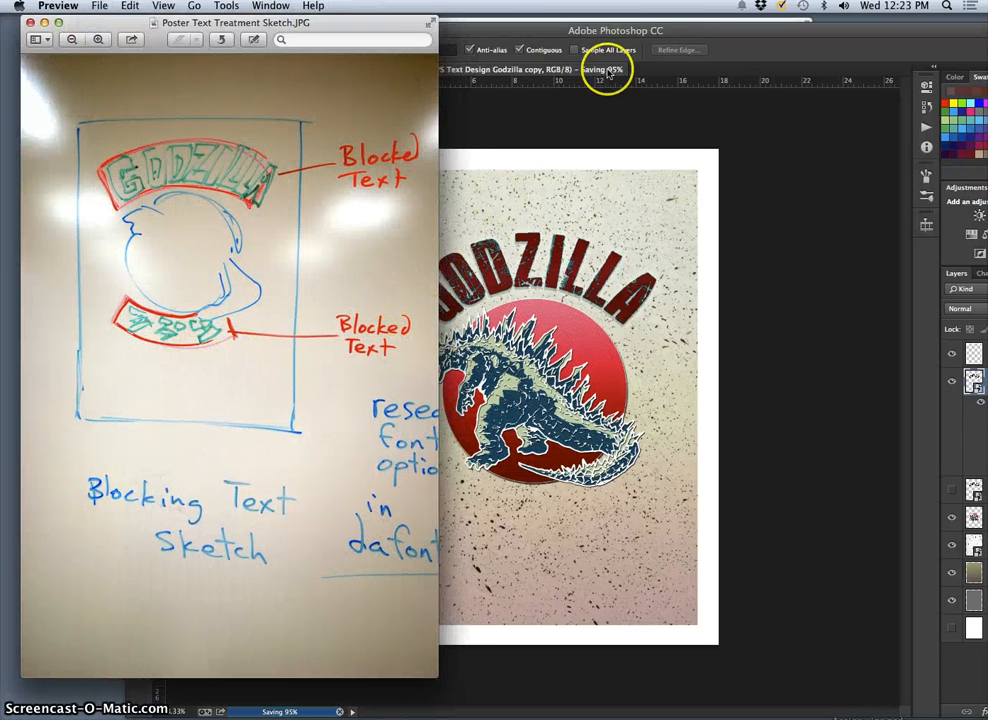
# Shrink the Photoshop window to uncover the desktop and open the Godzilla Type Treatment folder.
pyautogui.click(659, 37)
pyautogui.moveTo(659, 37); pyautogui.dragTo(534, 30)
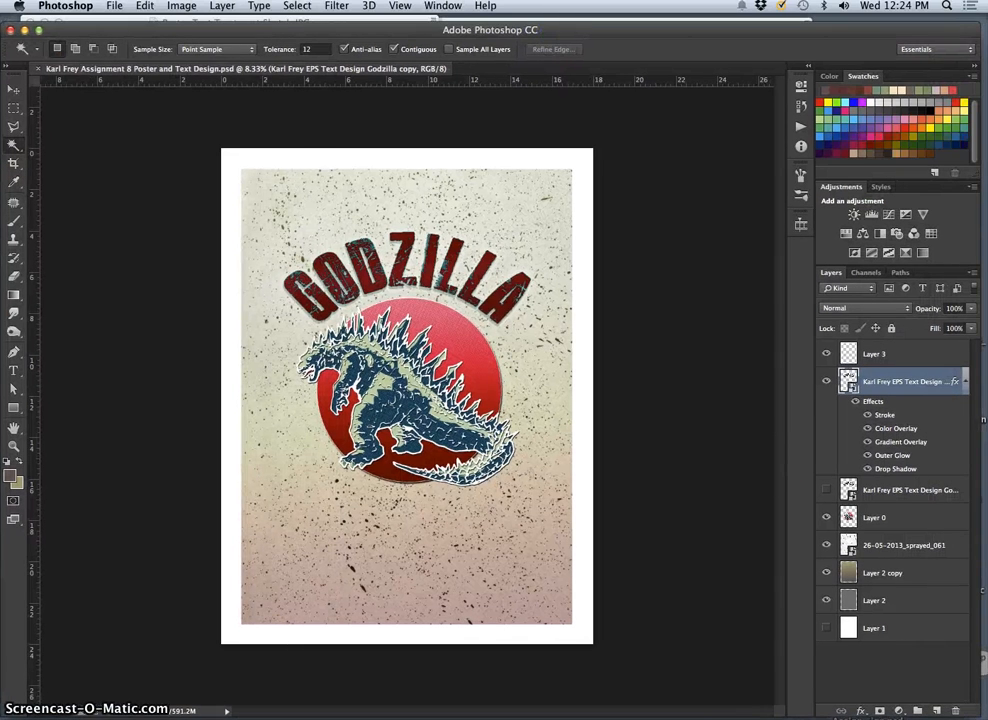
pyautogui.moveTo(970, 705); pyautogui.dragTo(684, 692)
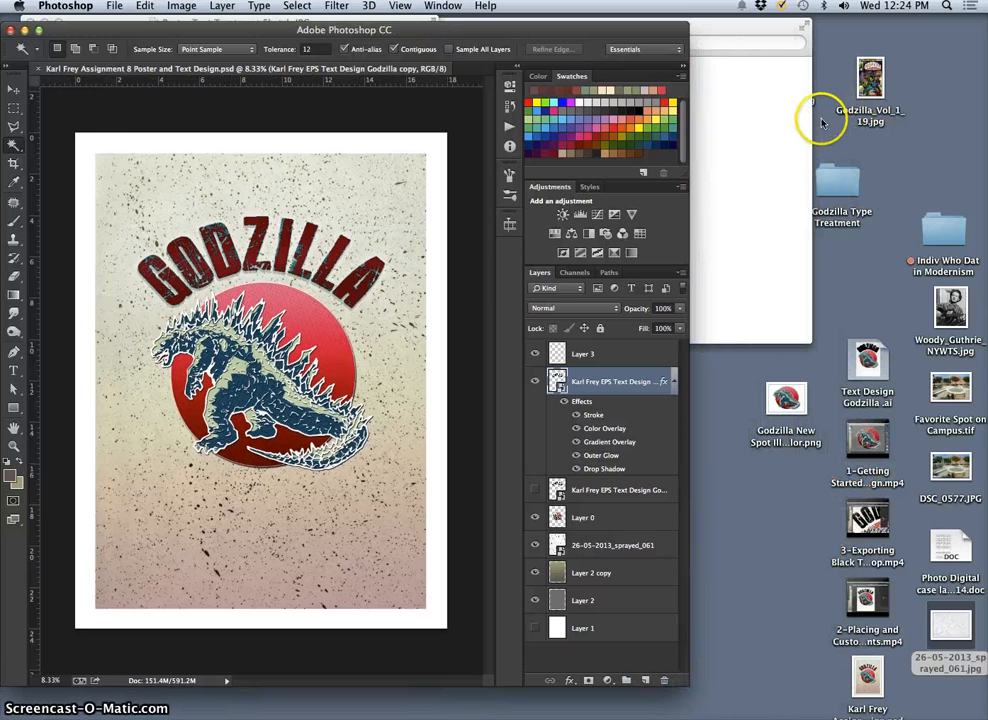
pyautogui.click(845, 192)
pyautogui.doubleClick(845, 192)
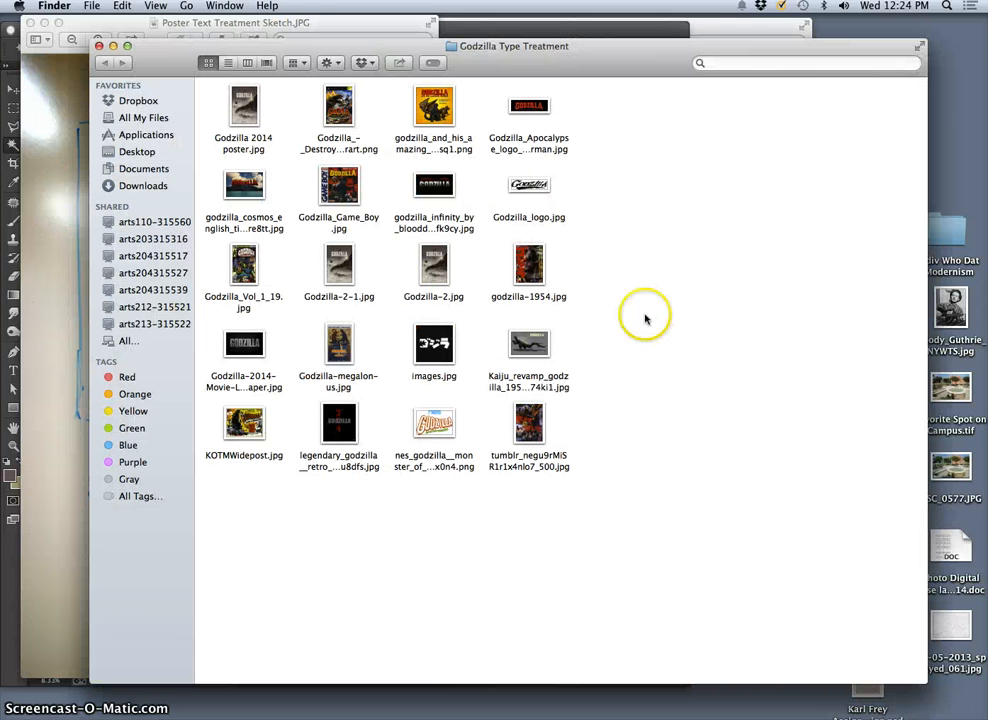
# Check the Japanese poster tumblr_negu9rMiSR1r1x4nlo7_500.jpg in Preview, close it, and open the file in Photoshop.
pyautogui.doubleClick(530, 422)
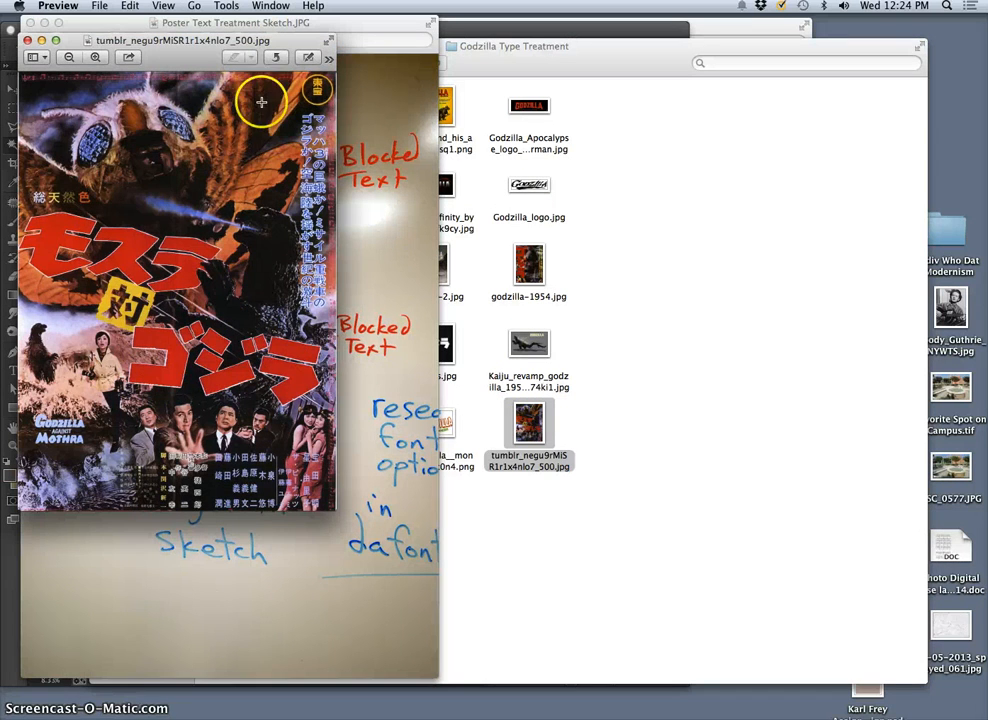
pyautogui.click(30, 40)
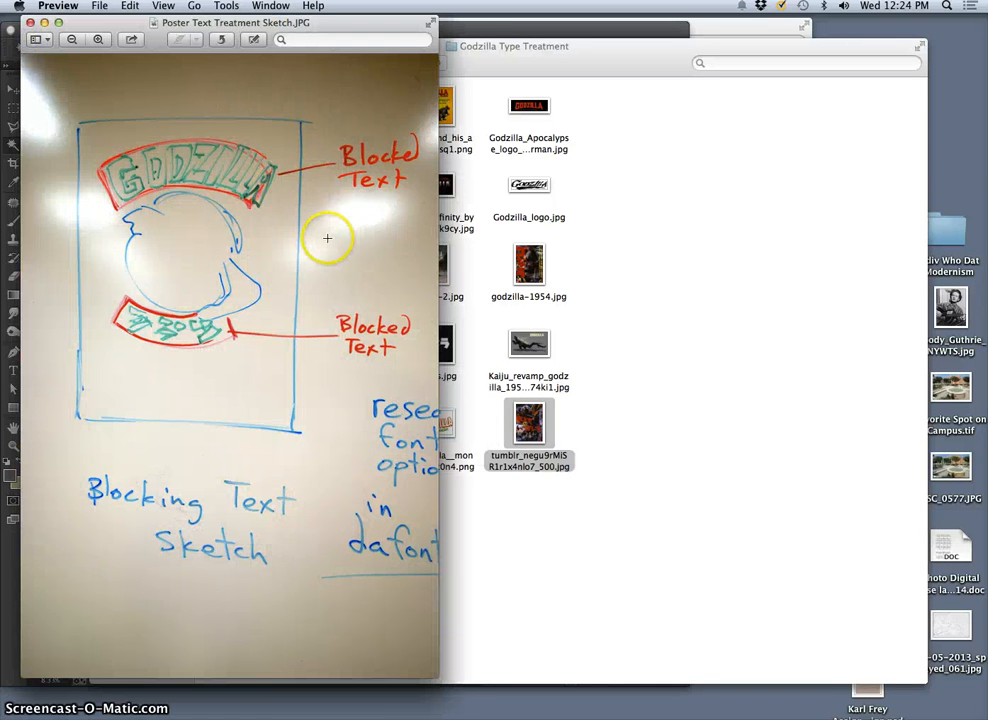
pyautogui.rightClick(537, 411)
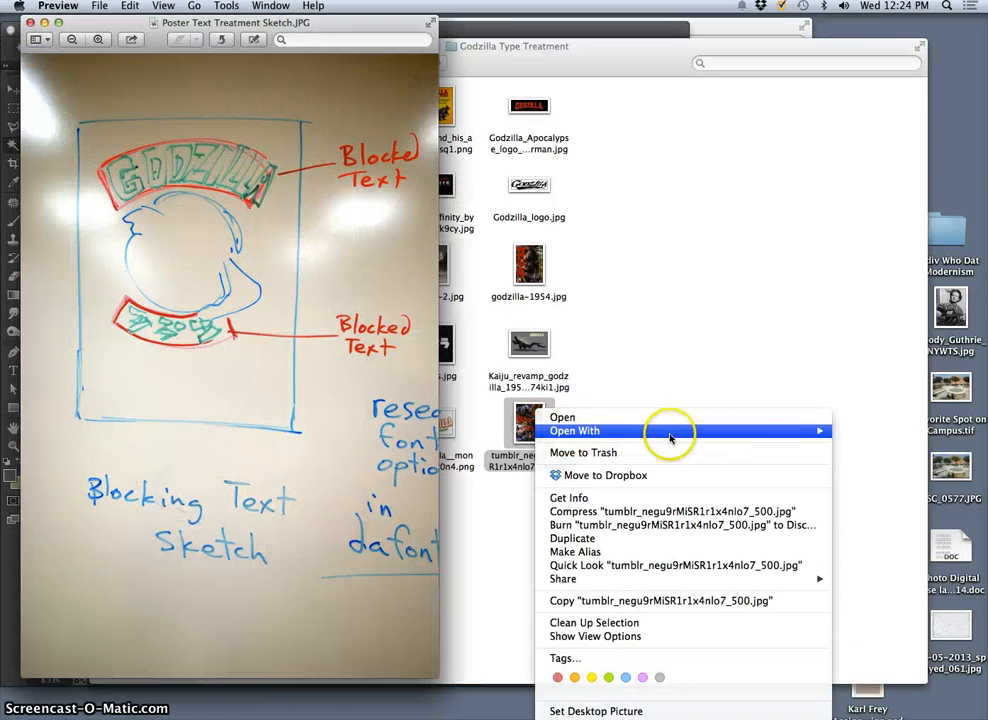
pyautogui.moveTo(670, 431)
pyautogui.click(896, 501)
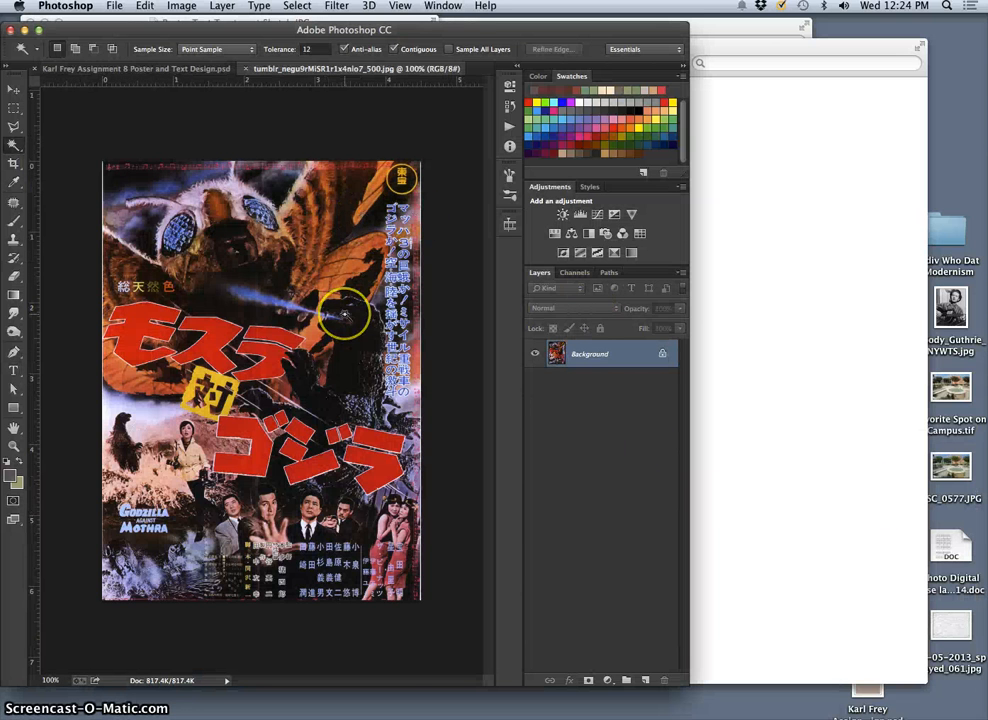
# Outline the lower line of red Japanese lettering with a loose Polygonal Lasso selection.
pyautogui.press('super+plus')
pyautogui.press('super+plus')
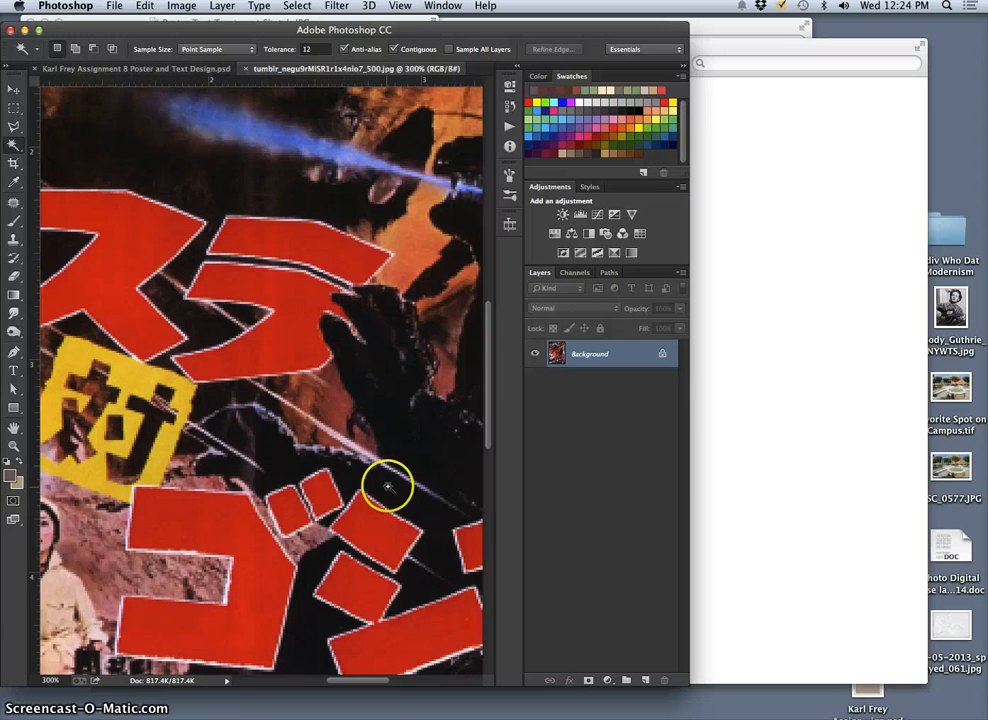
pyautogui.scroll(-5, 332, 409)
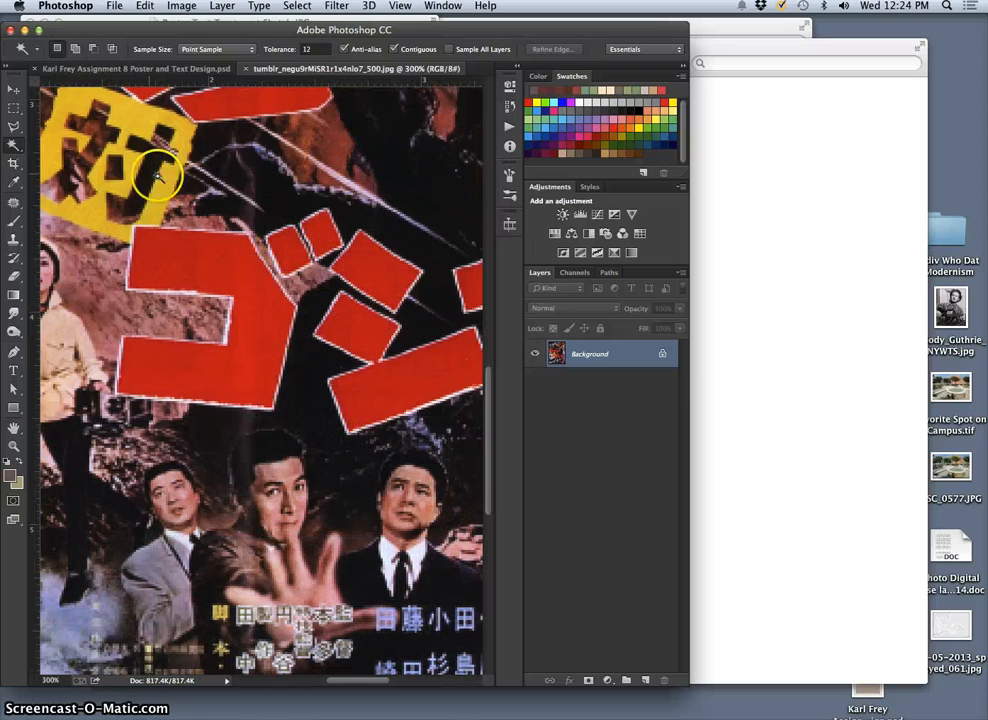
pyautogui.click(14, 126)
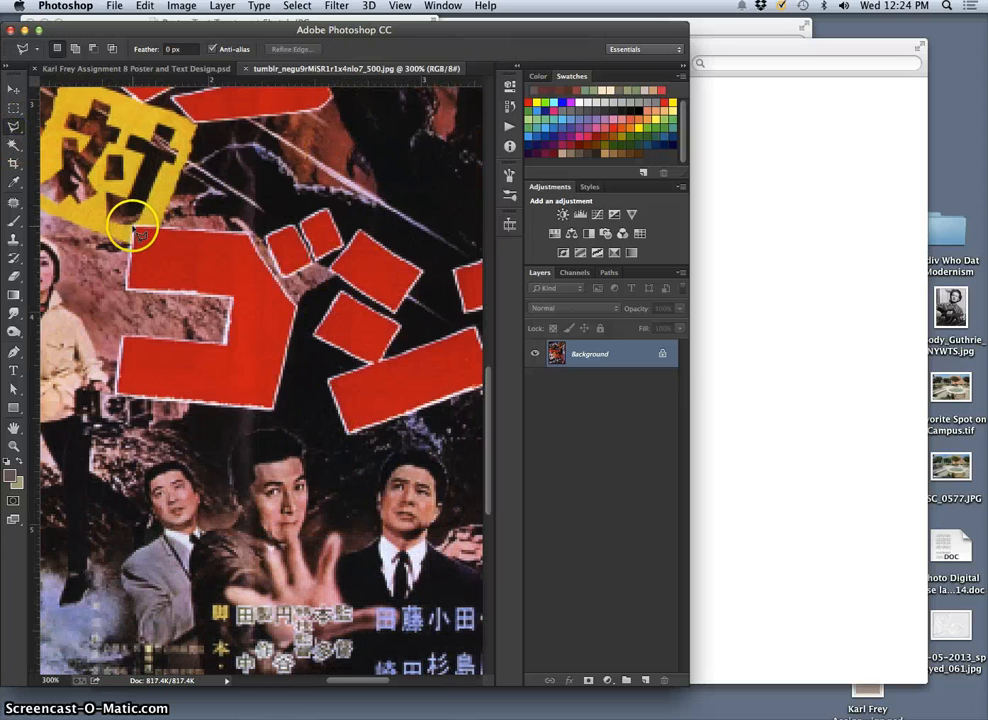
pyautogui.click(101, 285)
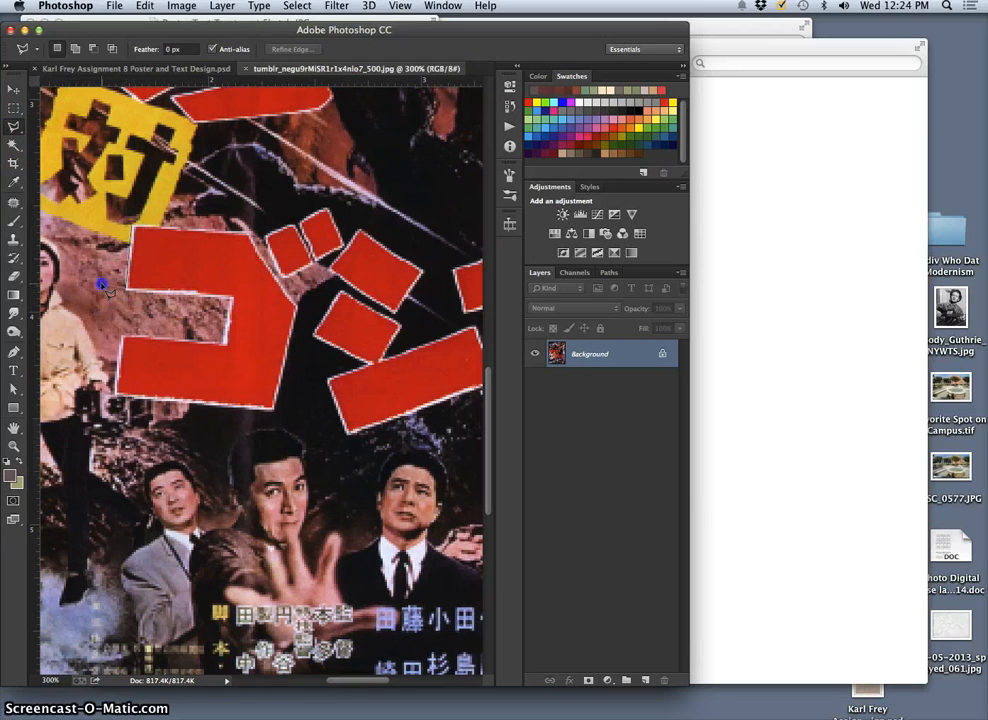
pyautogui.click(112, 405)
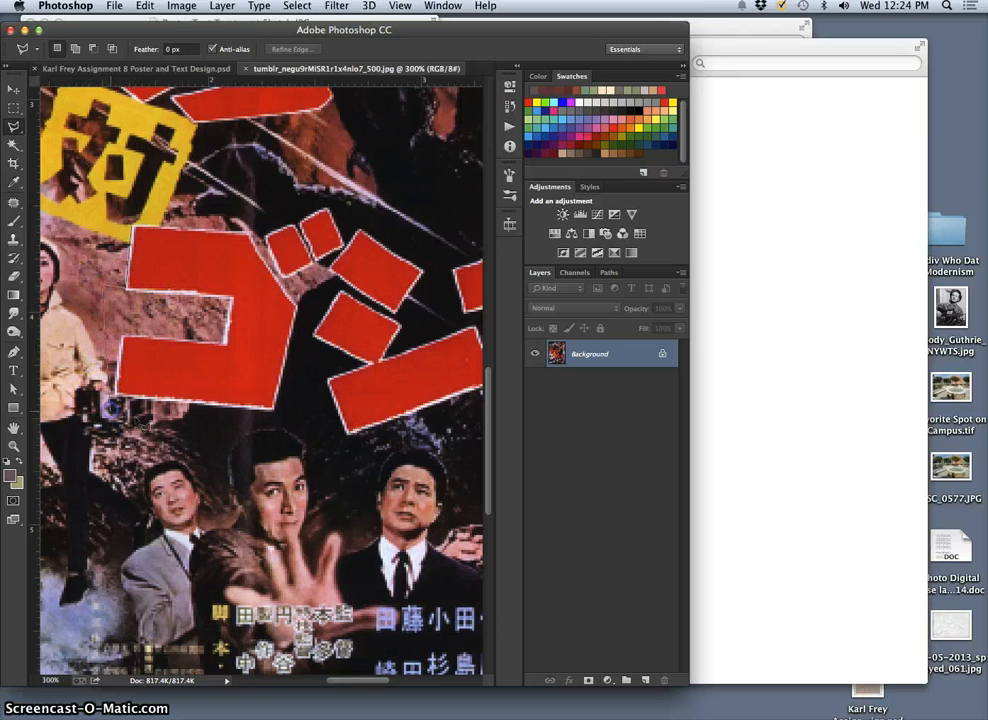
pyautogui.click(319, 426)
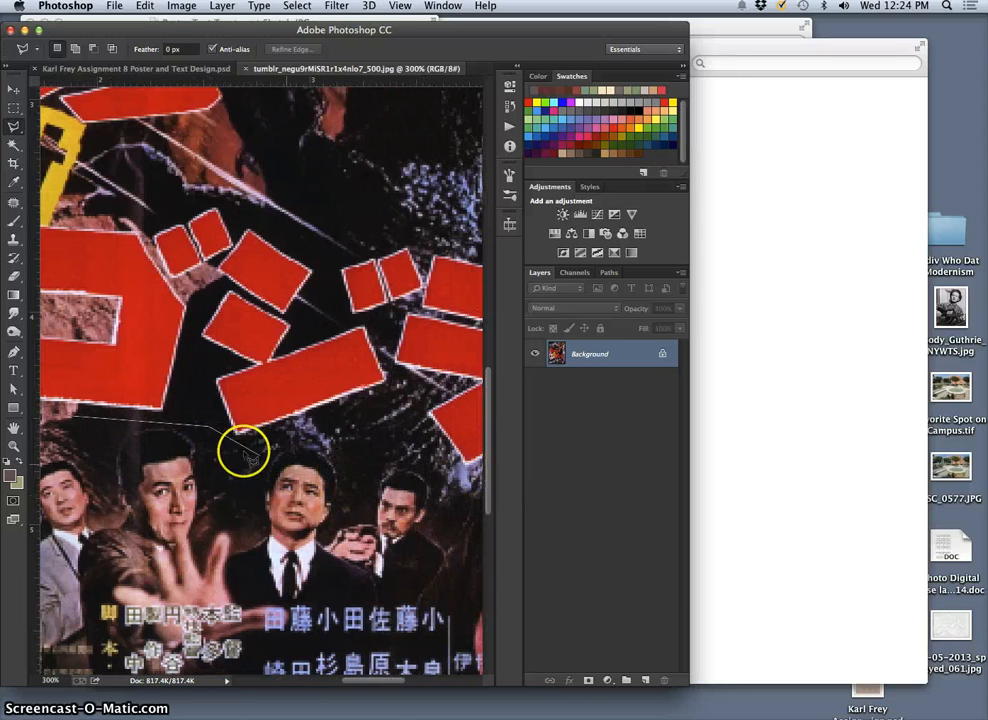
pyautogui.click(240, 448)
pyautogui.click(376, 469)
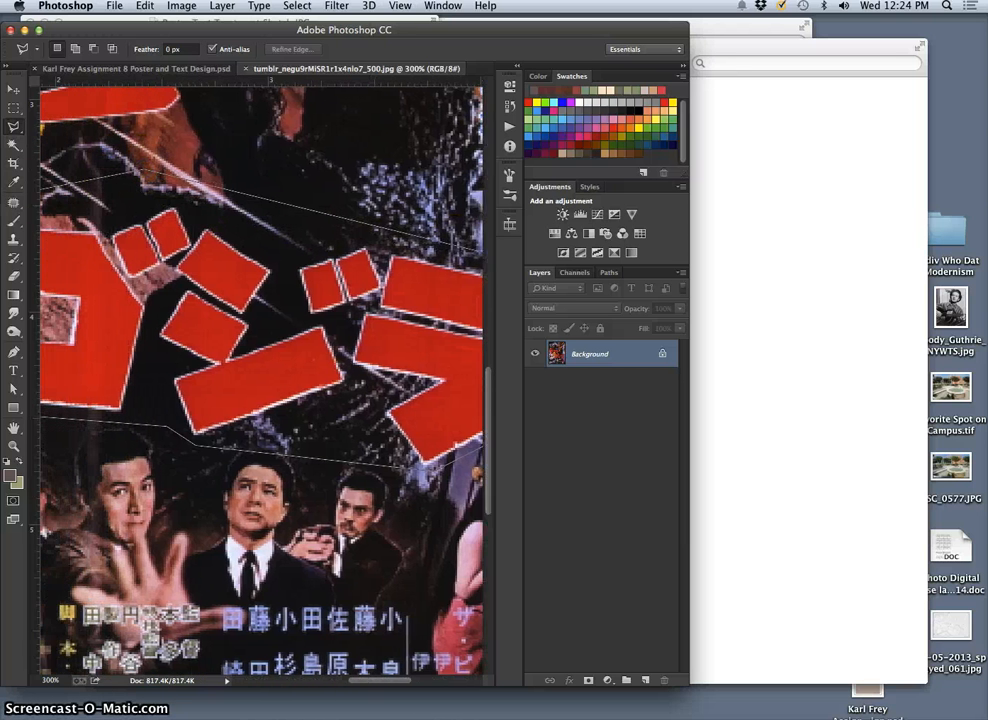
pyautogui.click(81, 218)
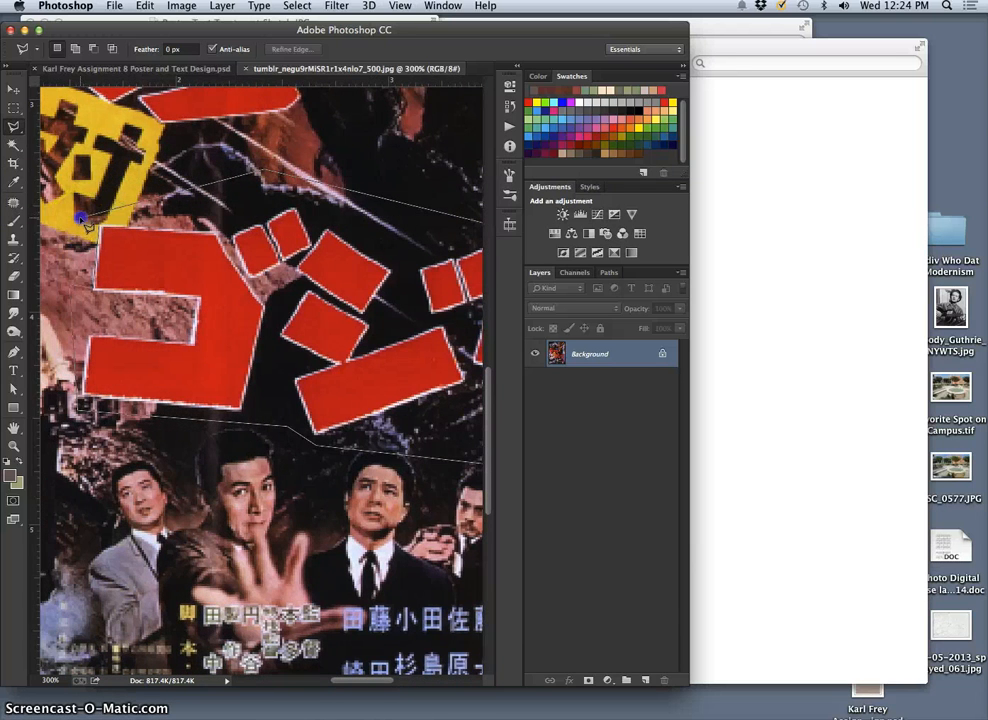
pyautogui.doubleClick(75, 335)
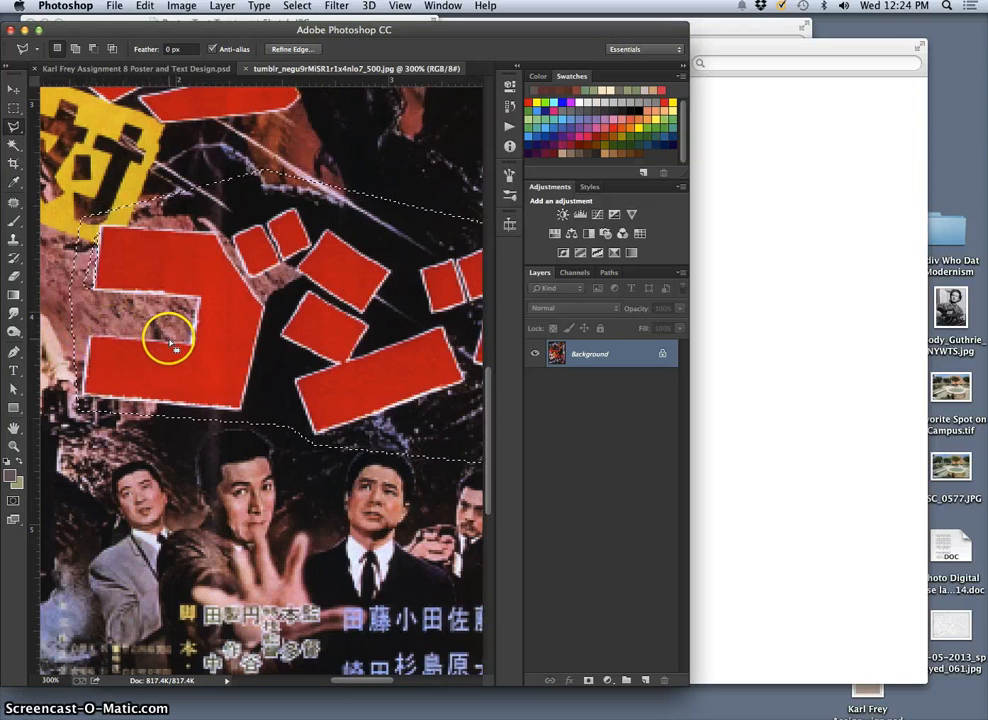
# Add the missed sliver beside the first character's upper edge to the lasso selection.
pyautogui.keyDown('shift'); pyautogui.click(99, 227); pyautogui.keyUp('shift')
pyautogui.click(79, 274)
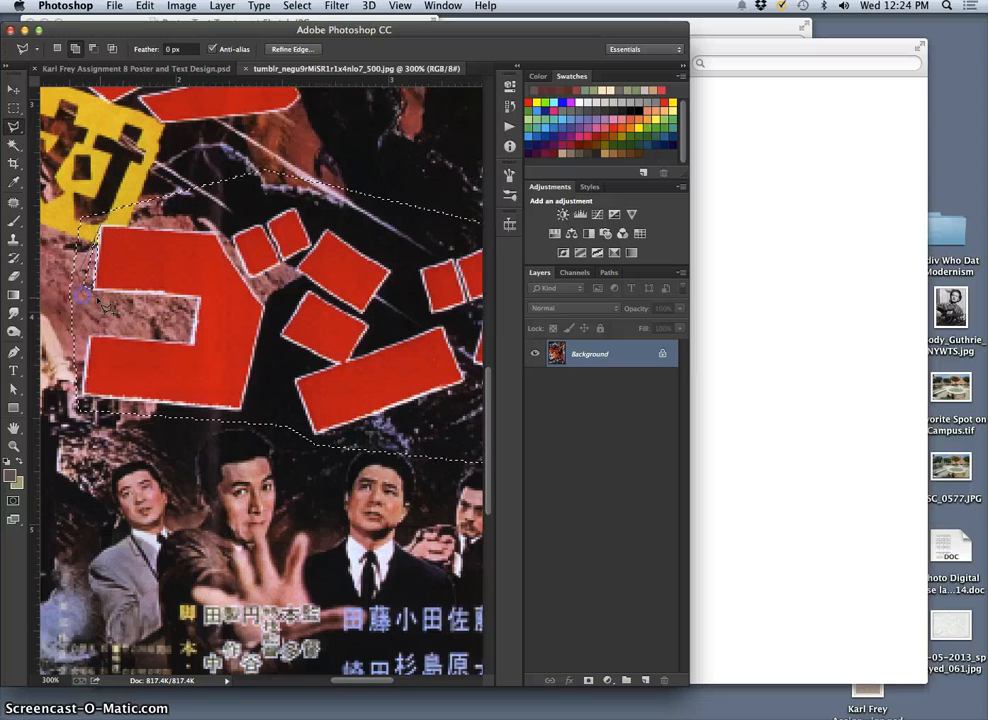
pyautogui.click(99, 232)
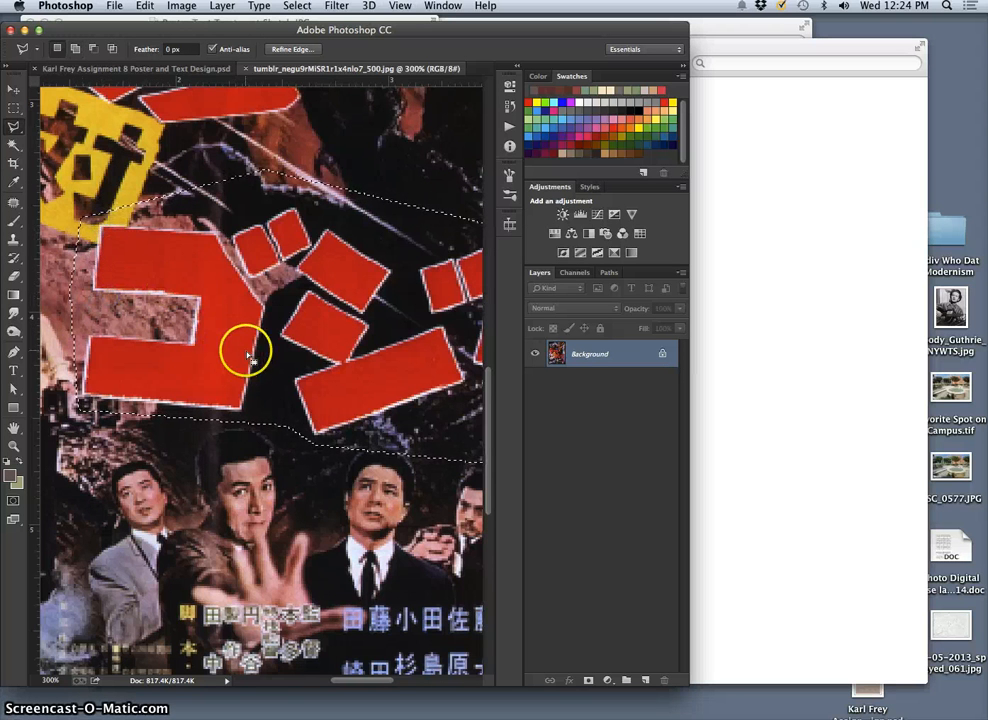
# Copy the selected lettering to its own layer and hide the Background layer.
pyautogui.press('super+minus')
pyautogui.press('super+minus')
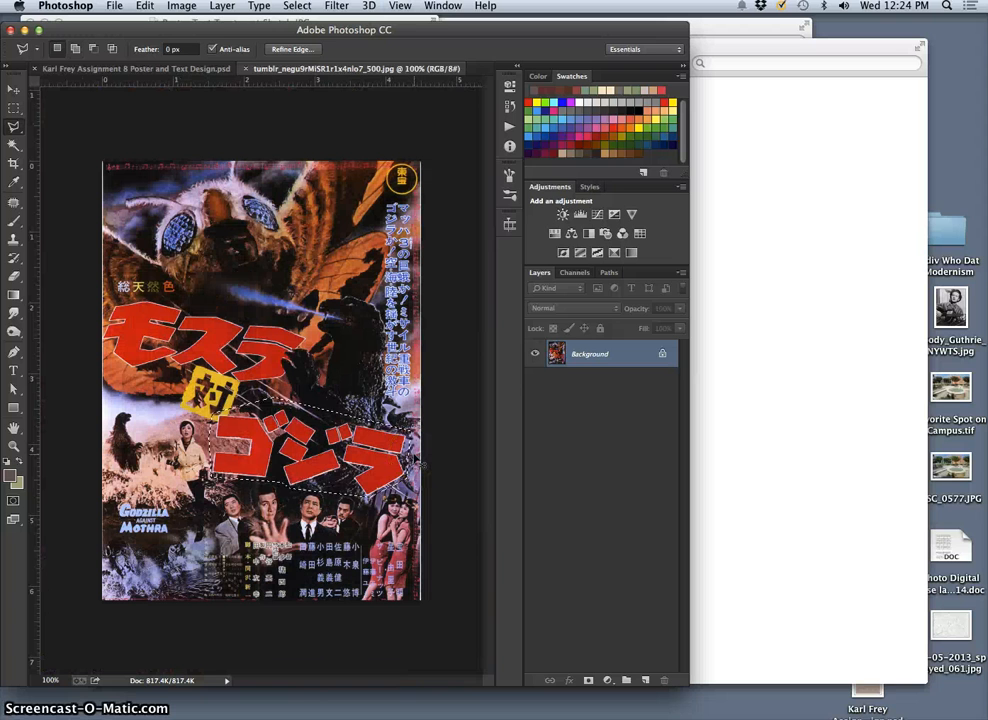
pyautogui.press('super+j')
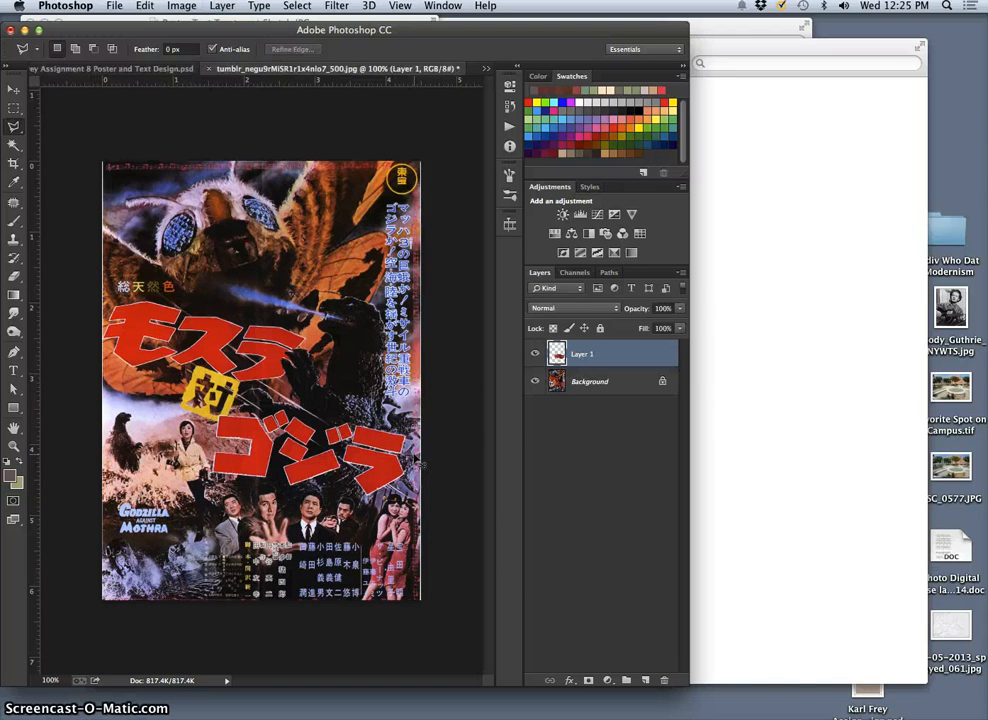
pyautogui.click(535, 382)
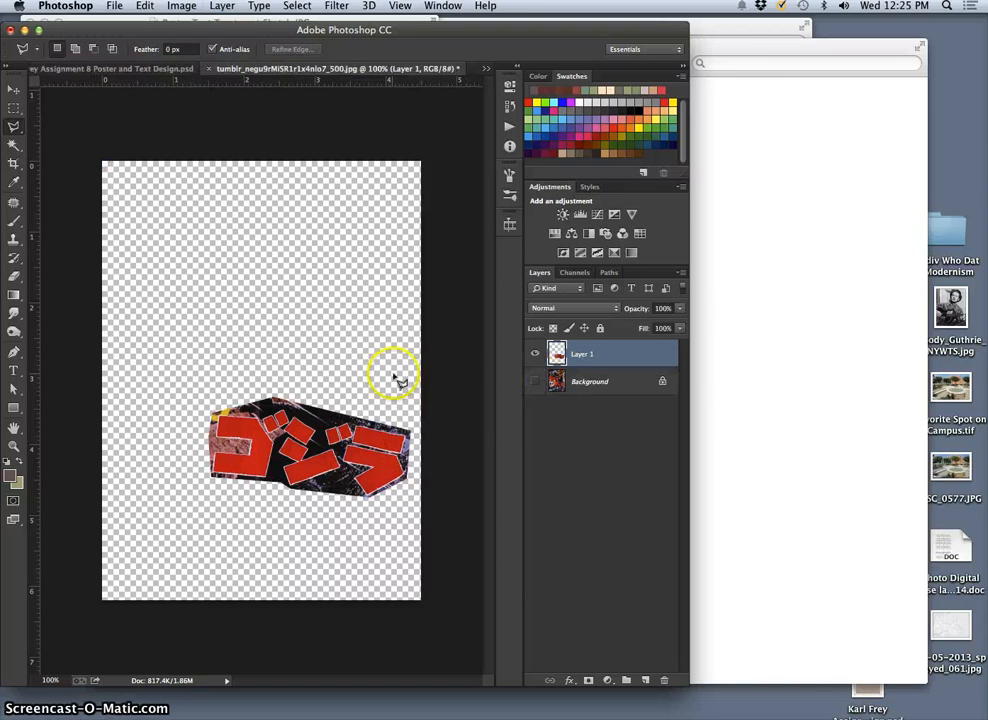
# Select all the red letter shapes with a non-contiguous Magic Wand at a tolerance of 32.
pyautogui.click(14, 145)
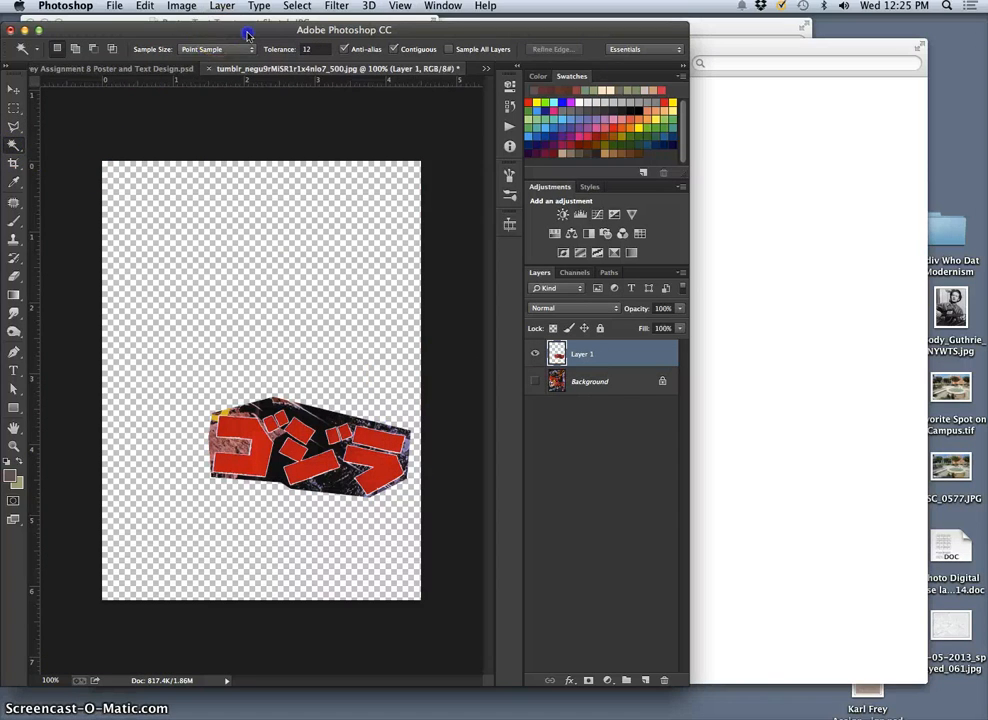
pyautogui.moveTo(248, 36); pyautogui.dragTo(355, 34)
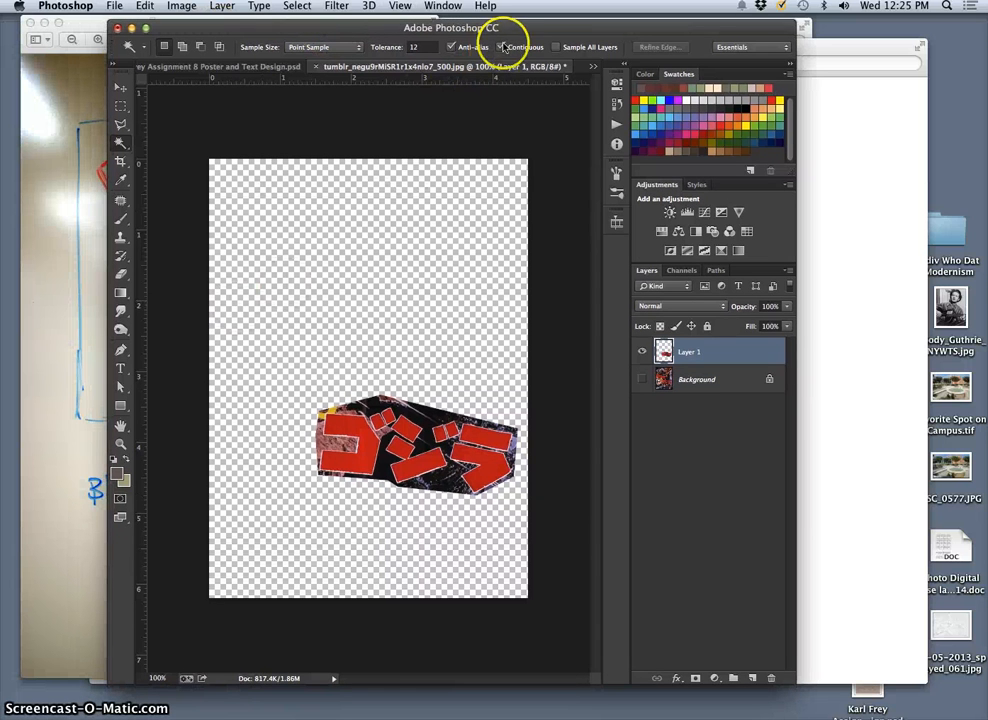
pyautogui.click(501, 48)
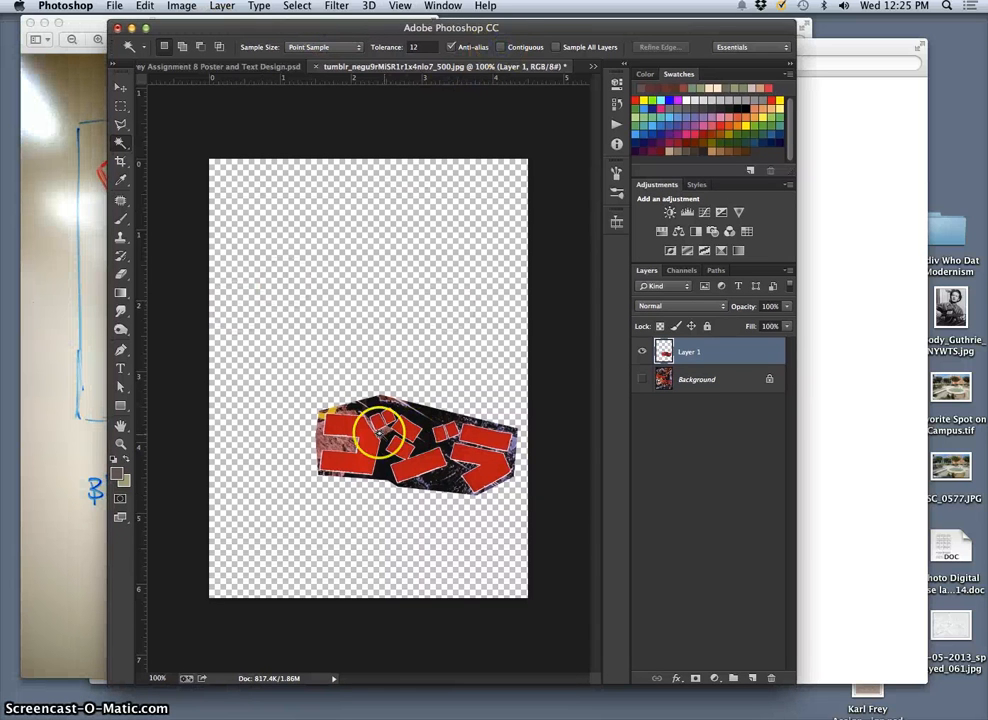
pyautogui.click(395, 51)
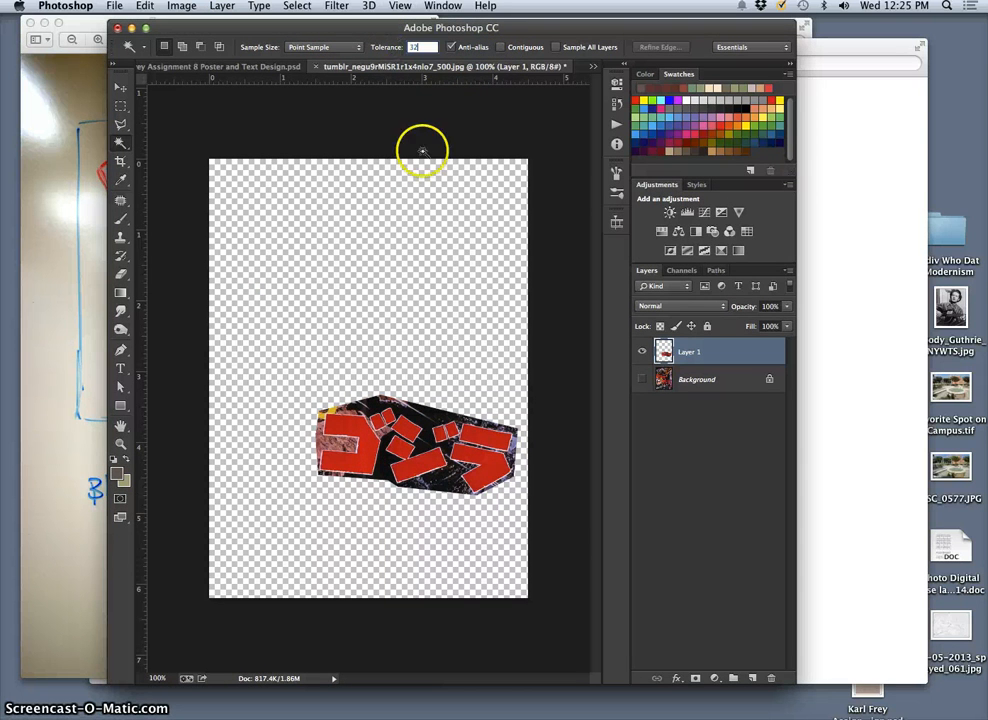
pyautogui.write('32')
pyautogui.click(432, 455)
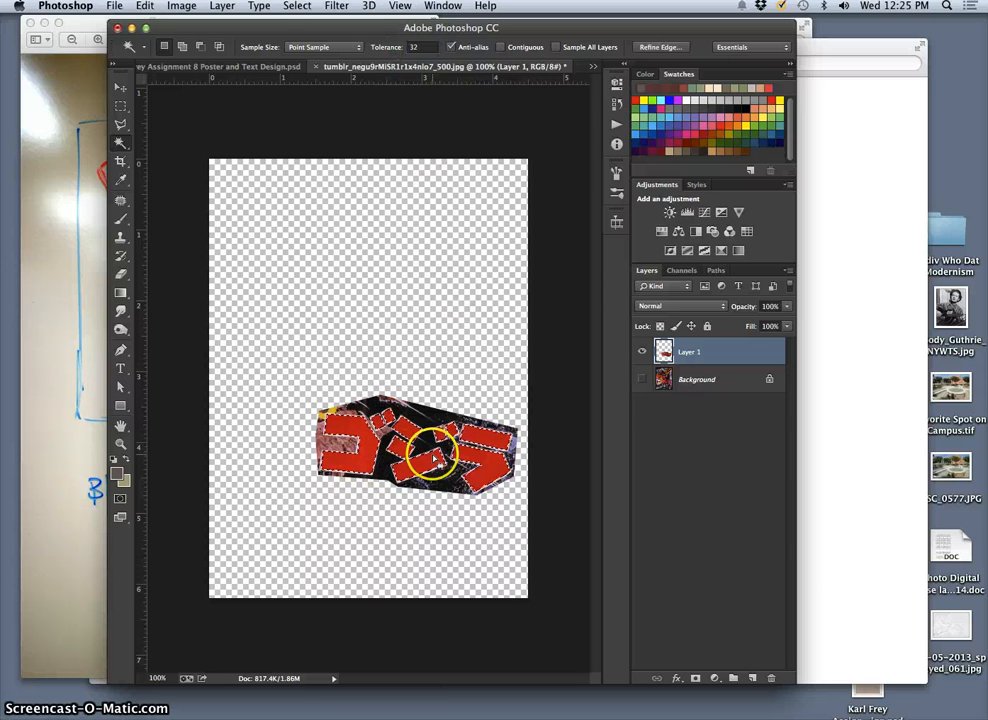
# Copy the selected red letters to a new layer and hide Layer 1.
pyautogui.hotkey('ctrl', 'j')
pyautogui.click(642, 380)
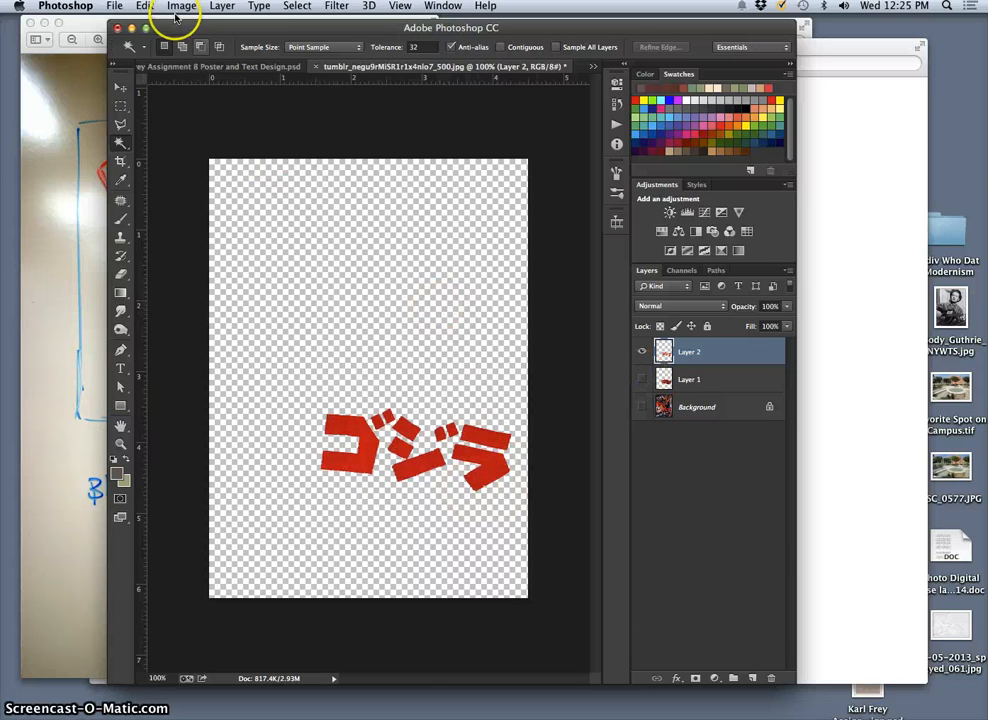
pyautogui.click(116, 6)
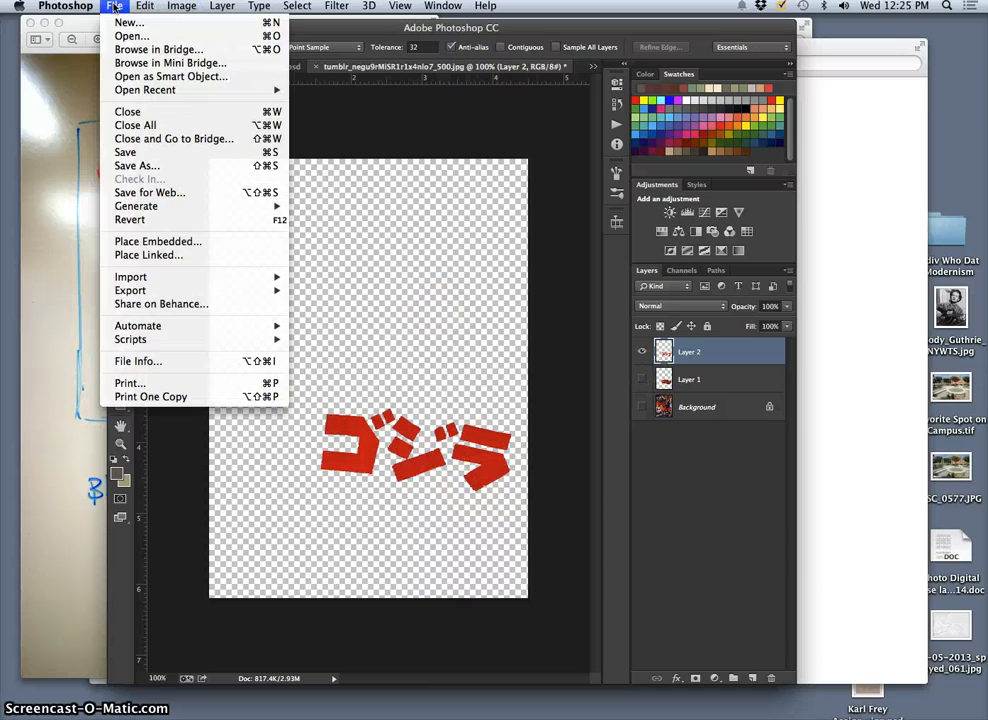
pyautogui.click(115, 8)
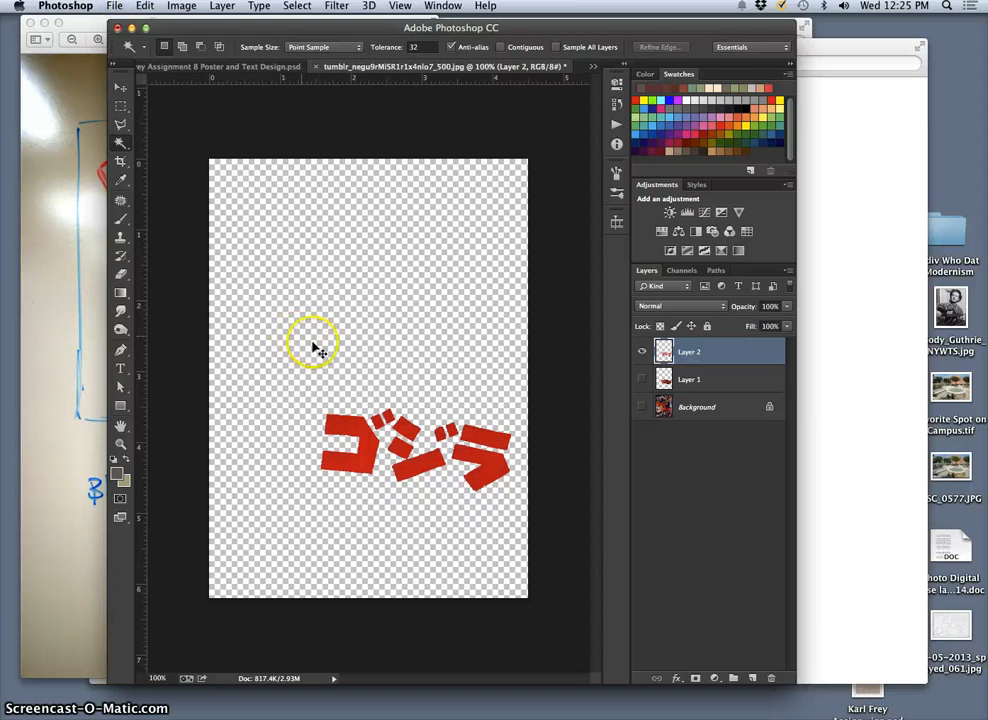
# Rotate the red lettering by -5.65 degrees with Free Transform and apply it.
pyautogui.press('super+t')
pyautogui.moveTo(522, 397); pyautogui.dragTo(516, 386)
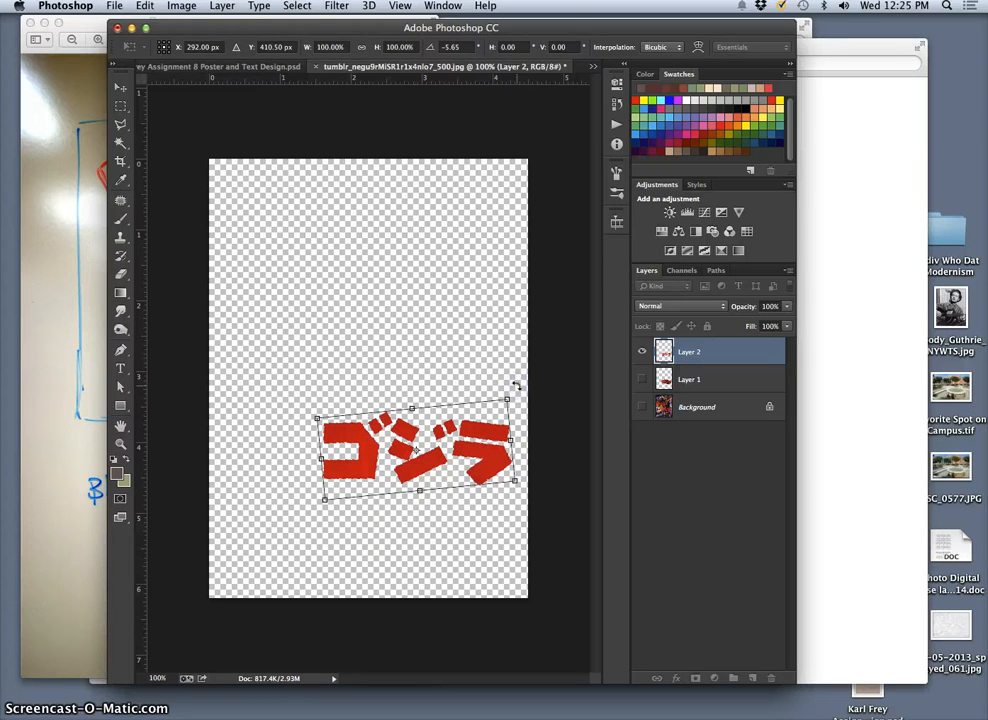
pyautogui.press('Return')
pyautogui.press('w')
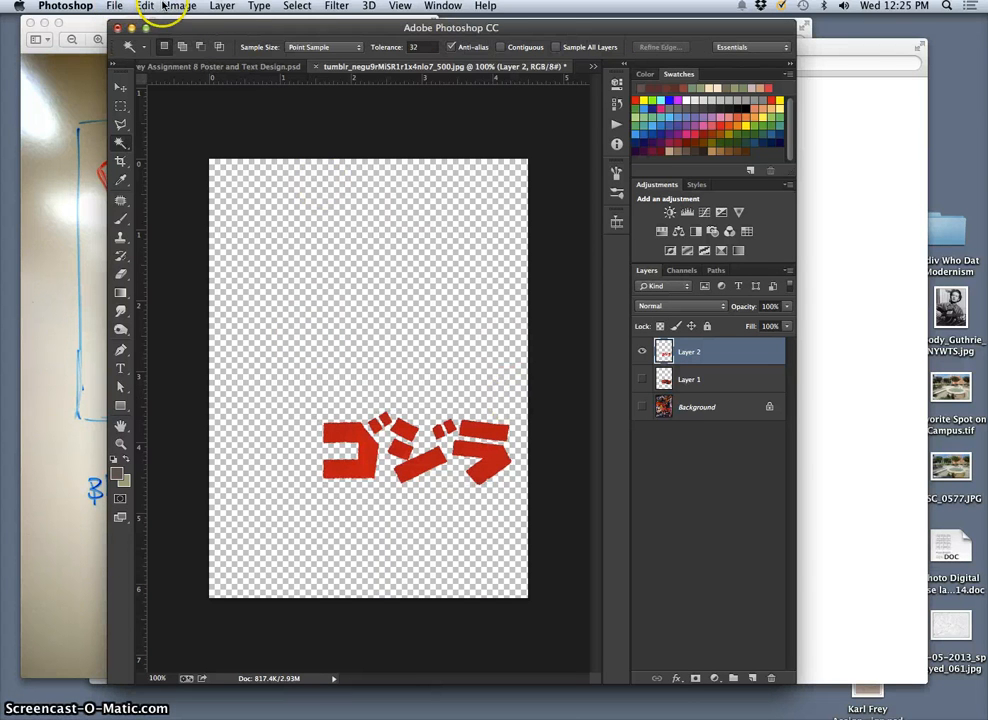
# Save the isolated lettering to the Desktop as a PNG copy named "test png kanji godzilla.png", accepting the PNG options.
pyautogui.click(114, 6)
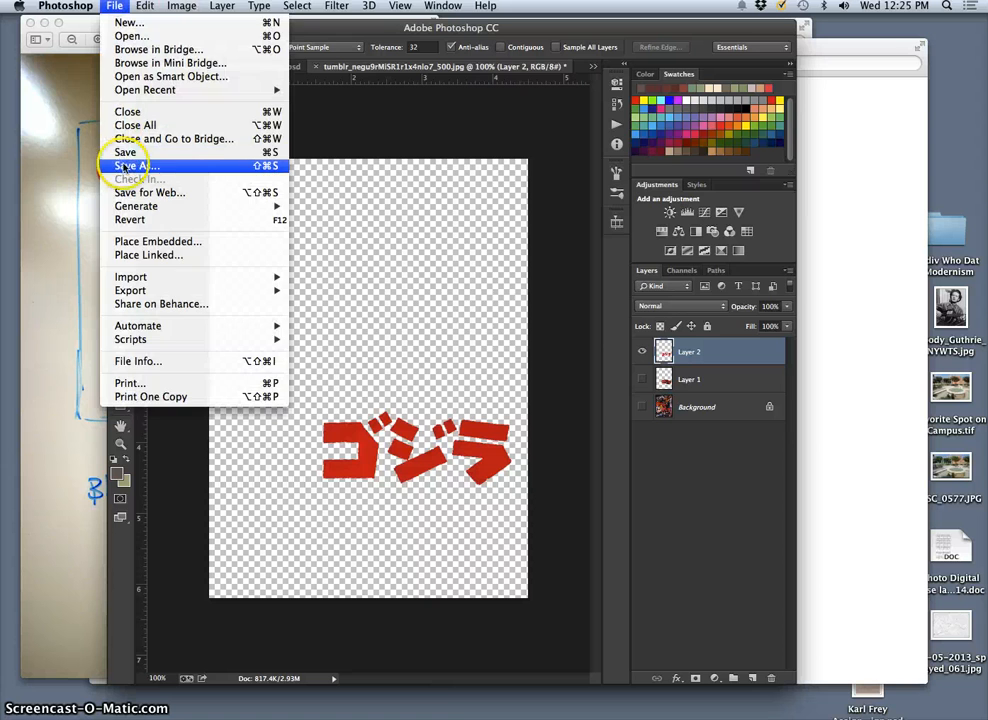
pyautogui.click(90, 161)
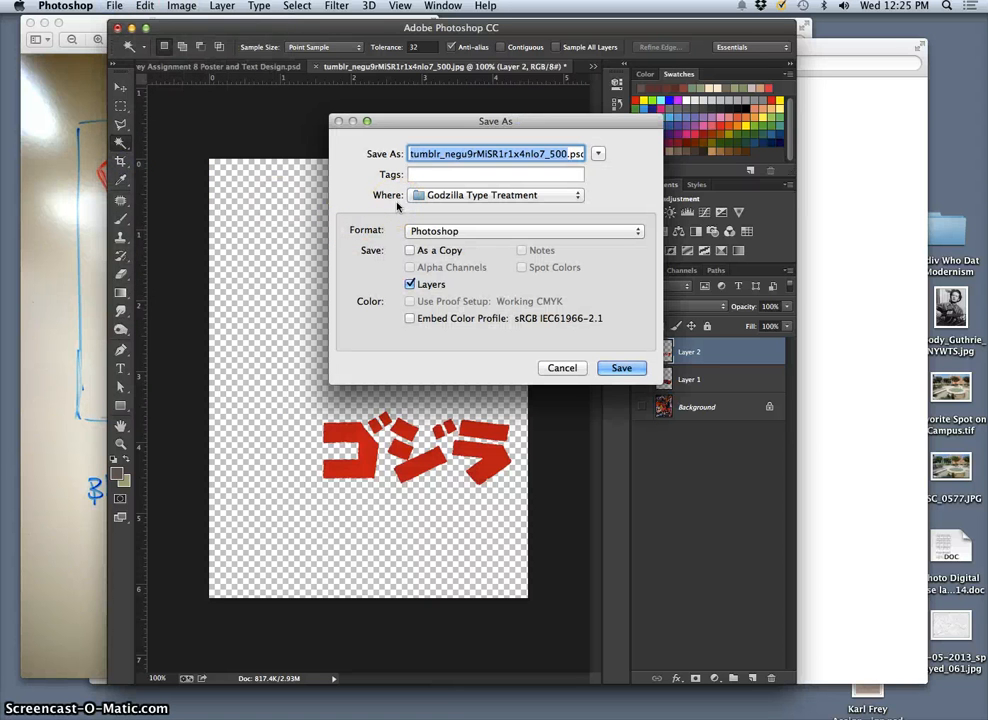
pyautogui.write('test png kanji')
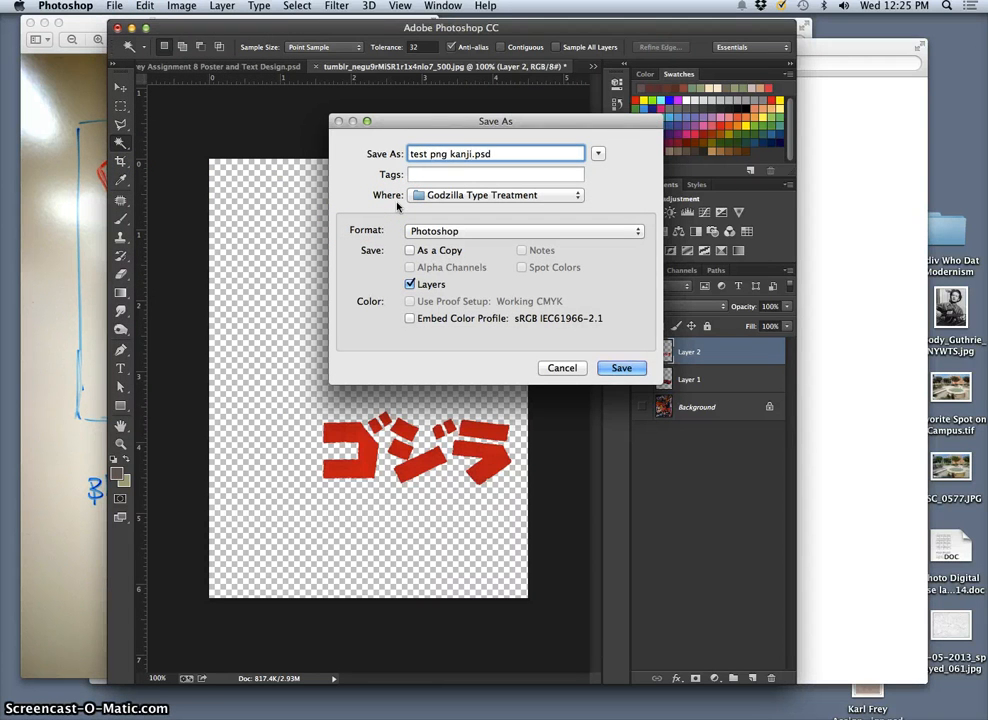
pyautogui.click(470, 231)
pyautogui.click(456, 422)
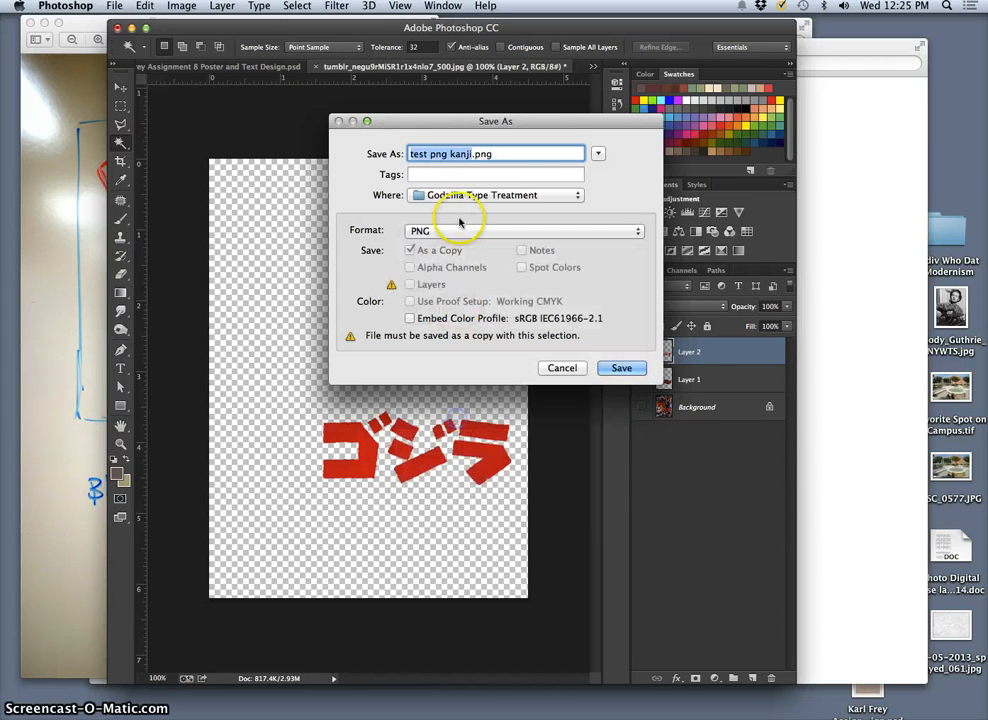
pyautogui.click(470, 154)
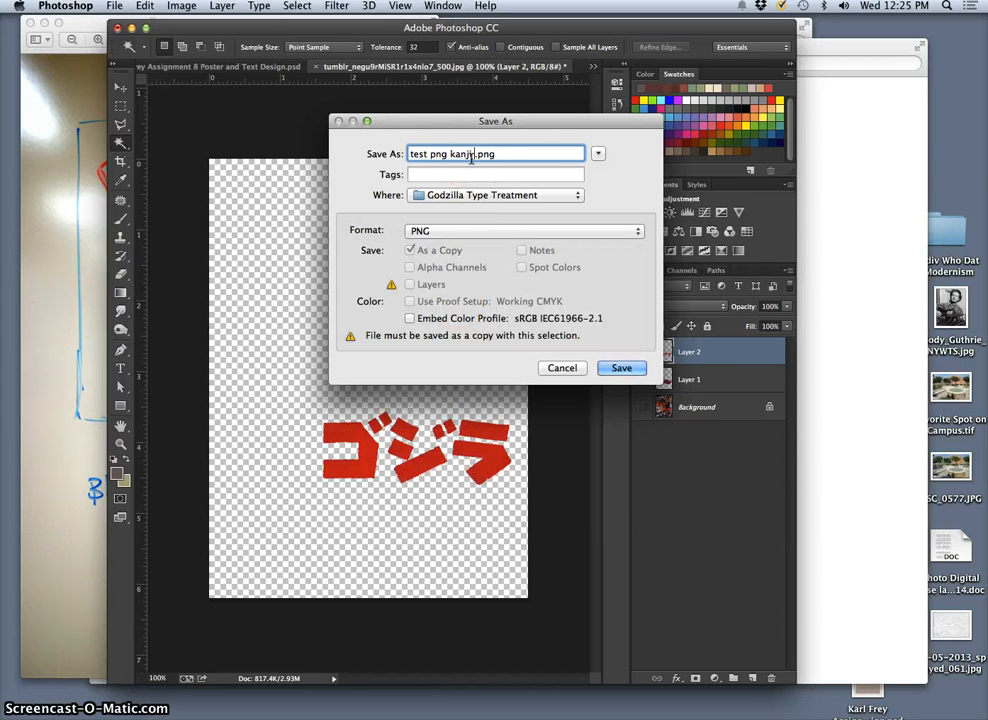
pyautogui.click(482, 155)
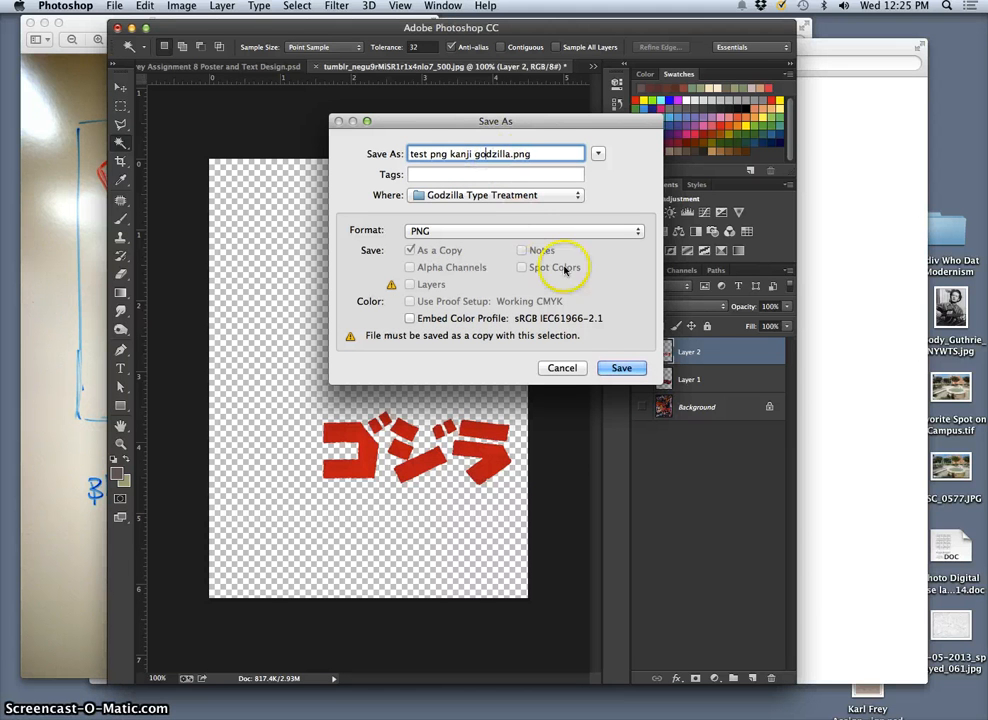
pyautogui.press('super+d')
pyautogui.click(620, 368)
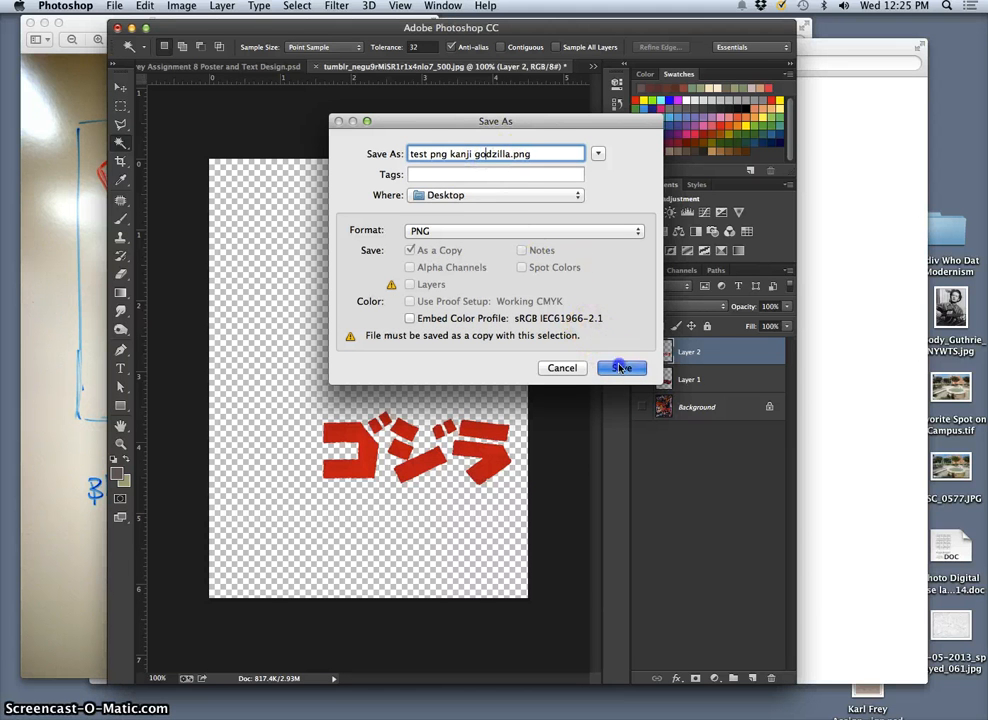
pyautogui.click(549, 220)
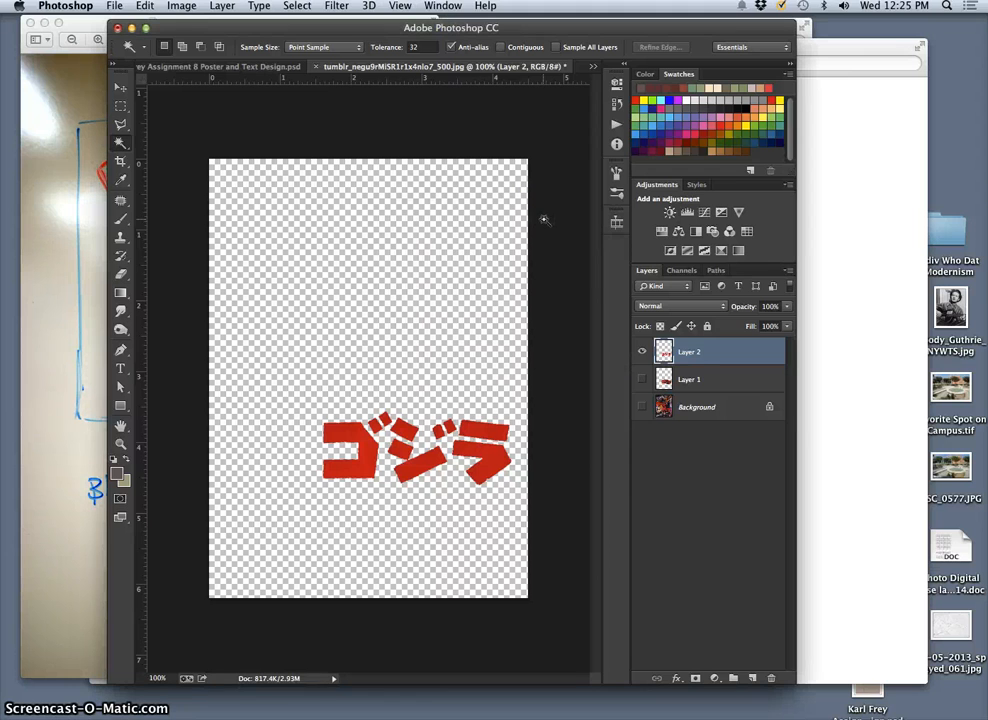
# Put the Photoshop window away, switch to Illustrator and open "Text Design Godzilla .ai" from the desktop.
pyautogui.click(117, 29)
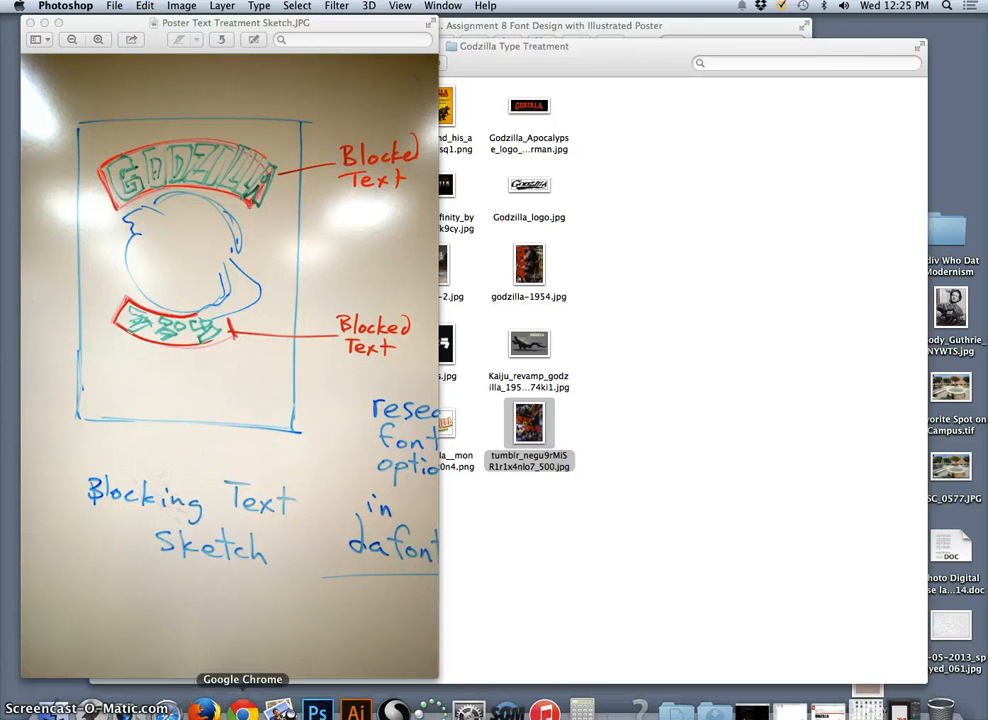
pyautogui.click(355, 711)
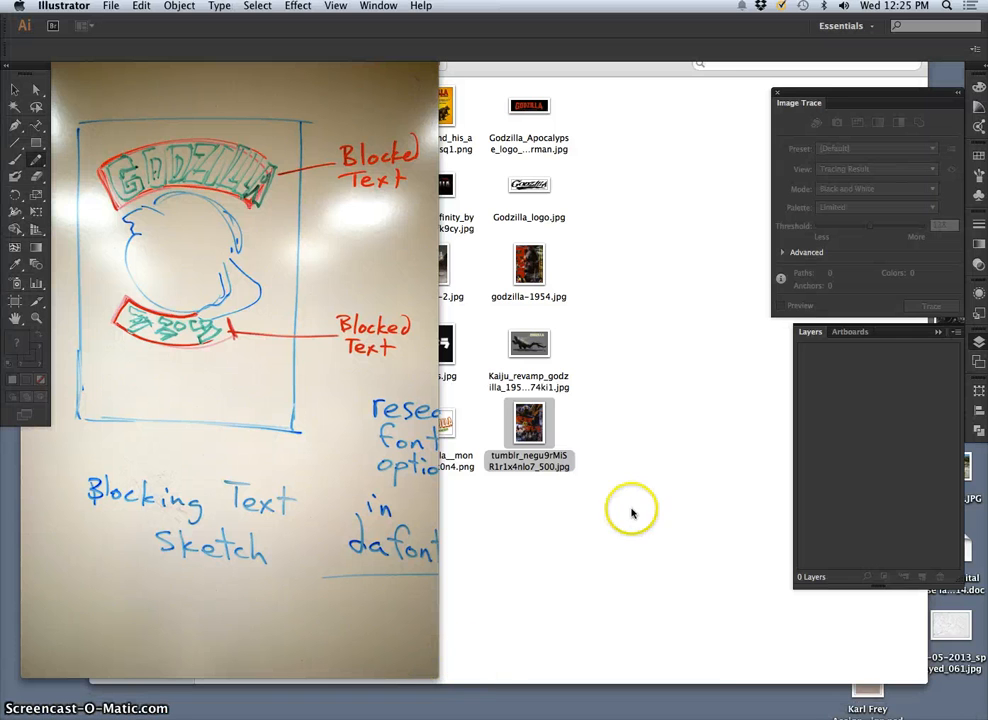
pyautogui.press('F11')
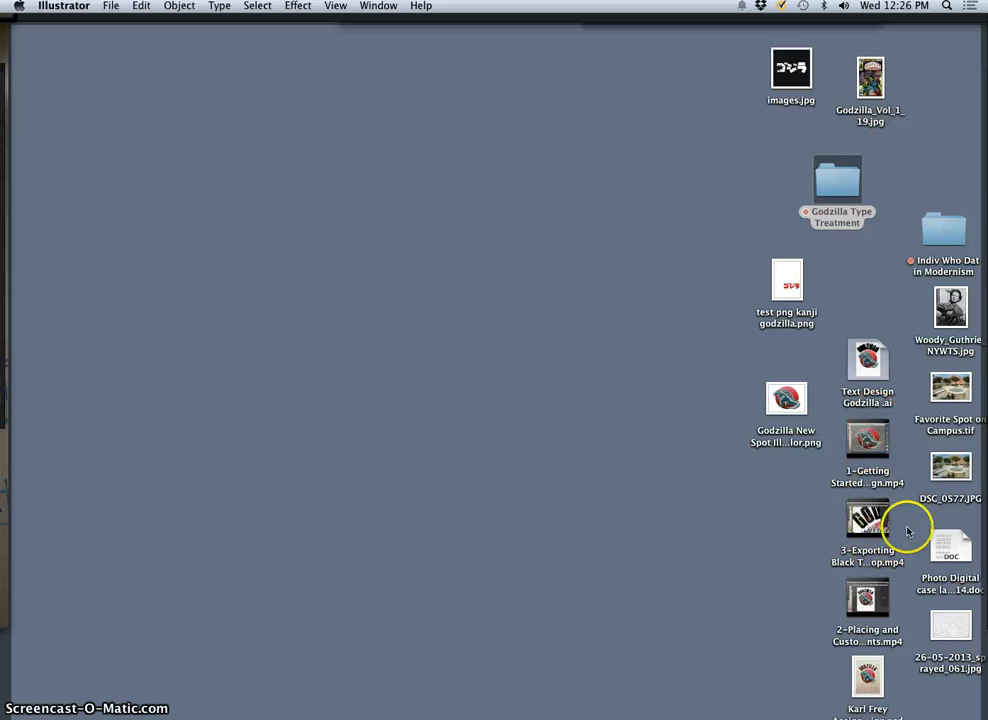
pyautogui.doubleClick(872, 366)
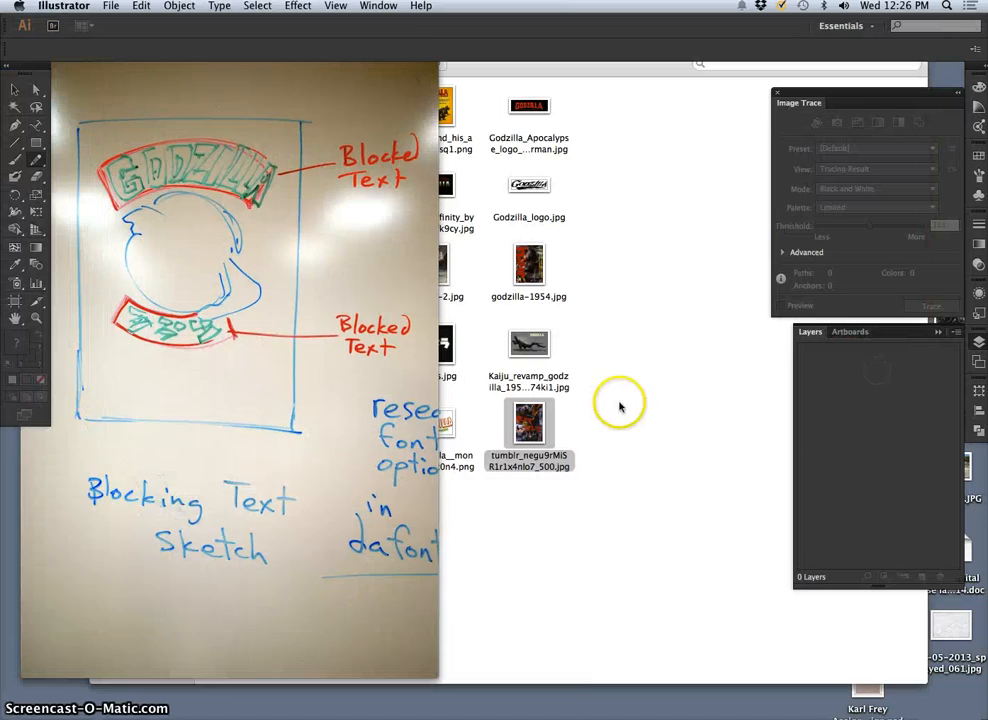
pyautogui.scroll(-5, 584, 424)
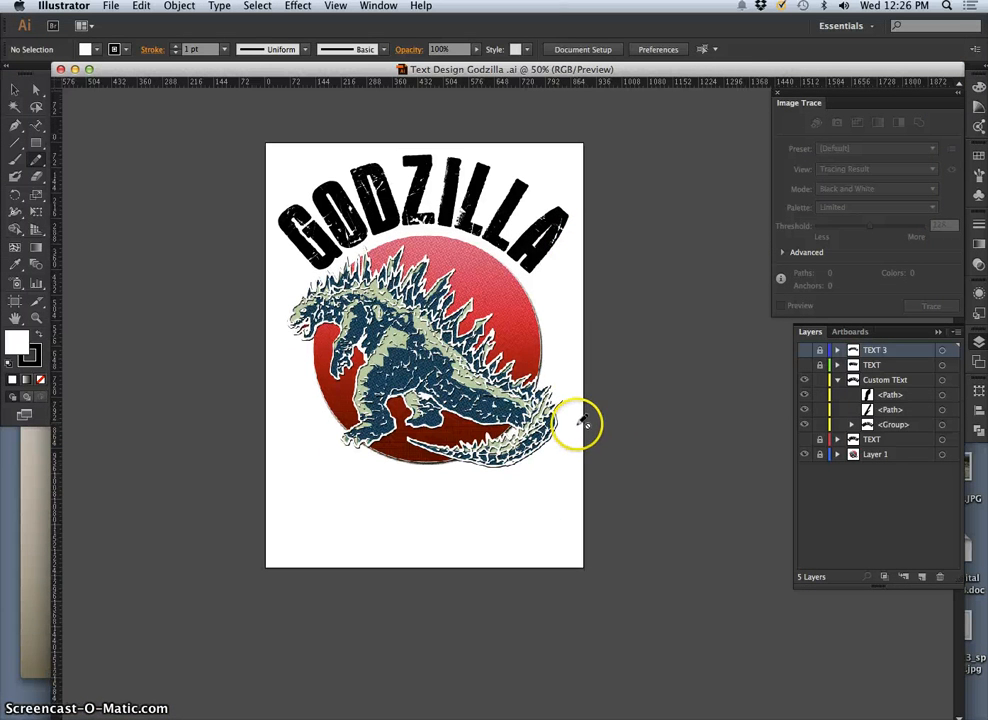
# Lock the Custom TExt layer and collapse its list of contents.
pyautogui.click(819, 380)
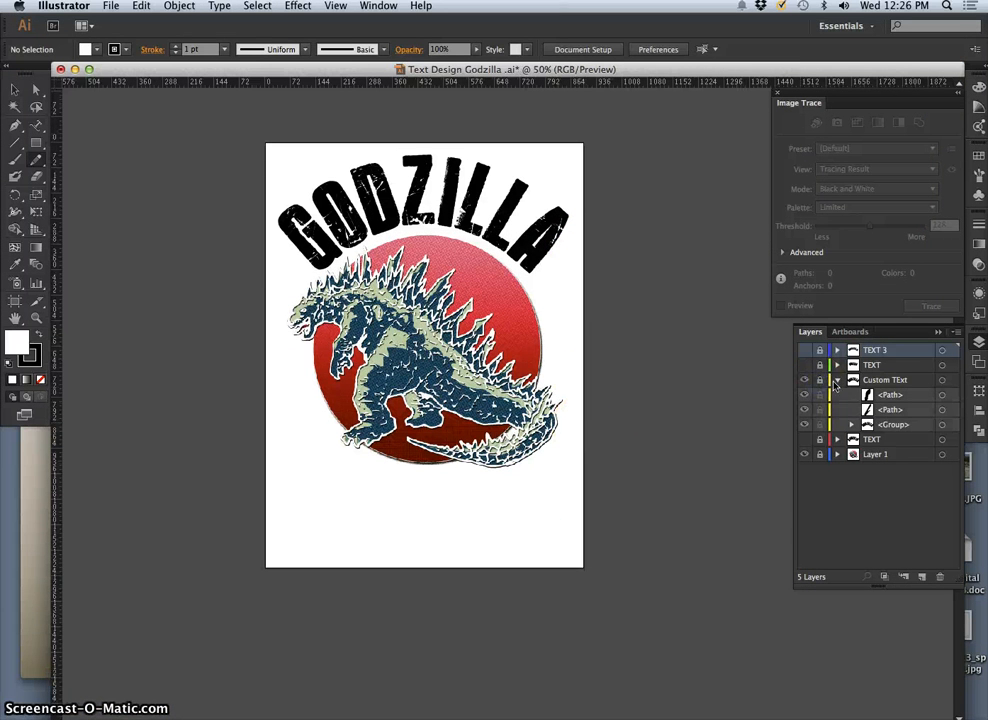
pyautogui.click(836, 381)
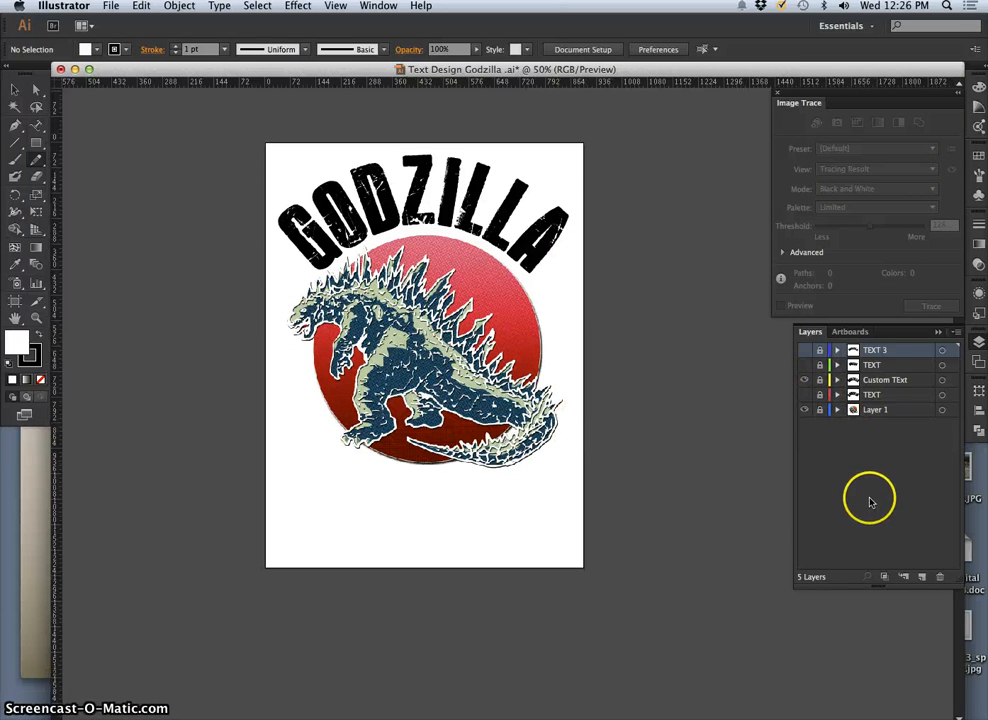
# Try to bring "test png kanji godzilla.png" from the desktop into the open Godzilla poster document.
pyautogui.press('F11')
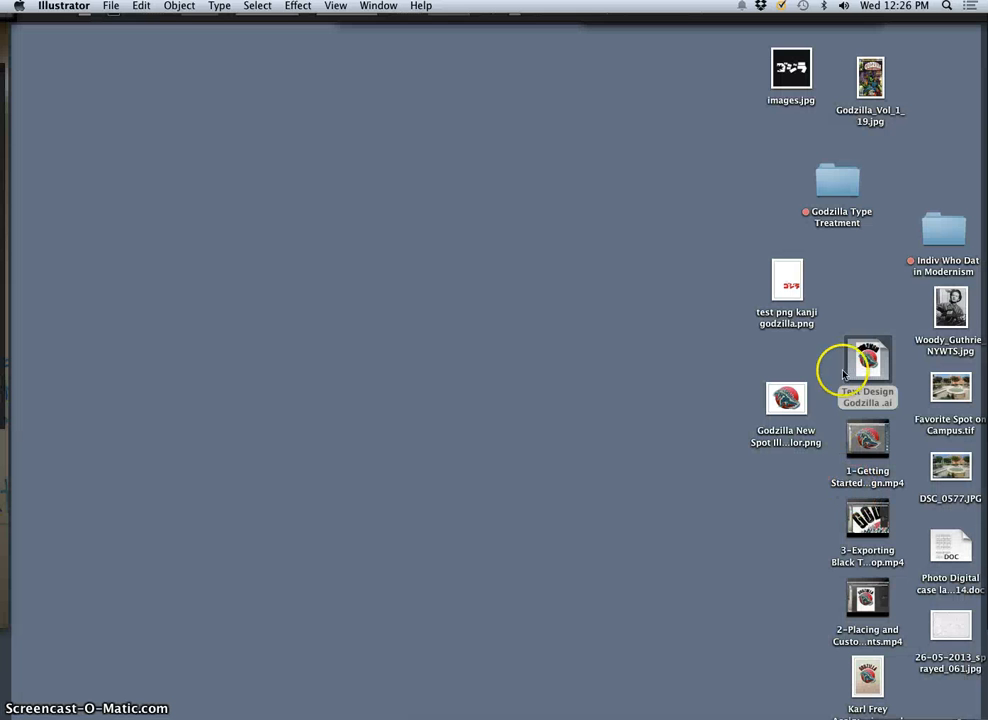
pyautogui.doubleClick(790, 283)
pyautogui.moveTo(790, 286); pyautogui.dragTo(467, 503)
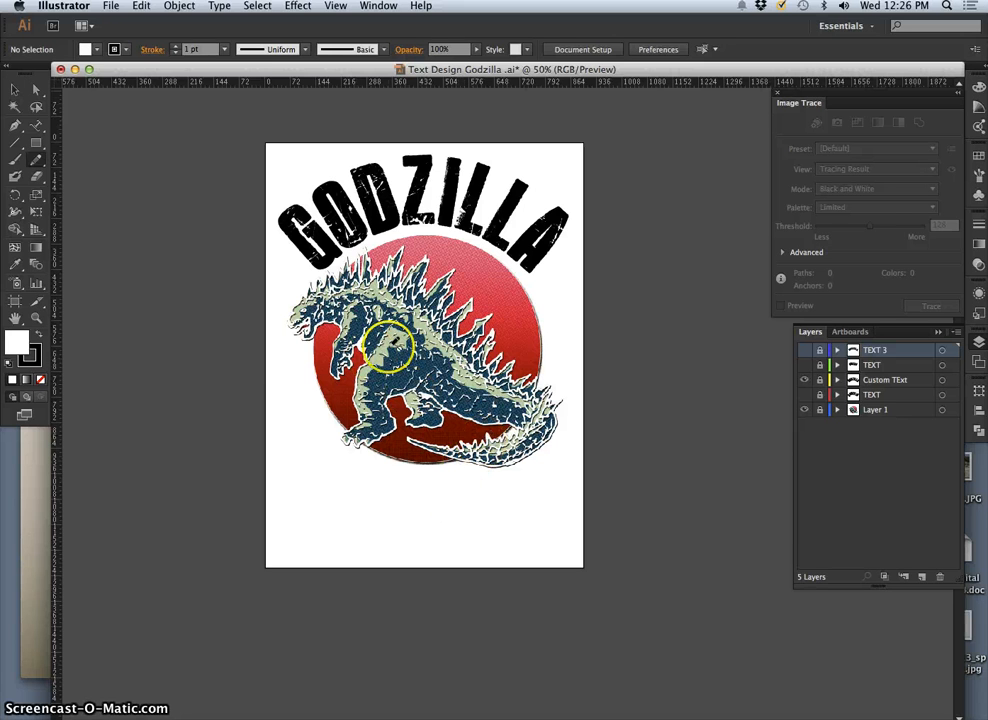
pyautogui.click(112, 6)
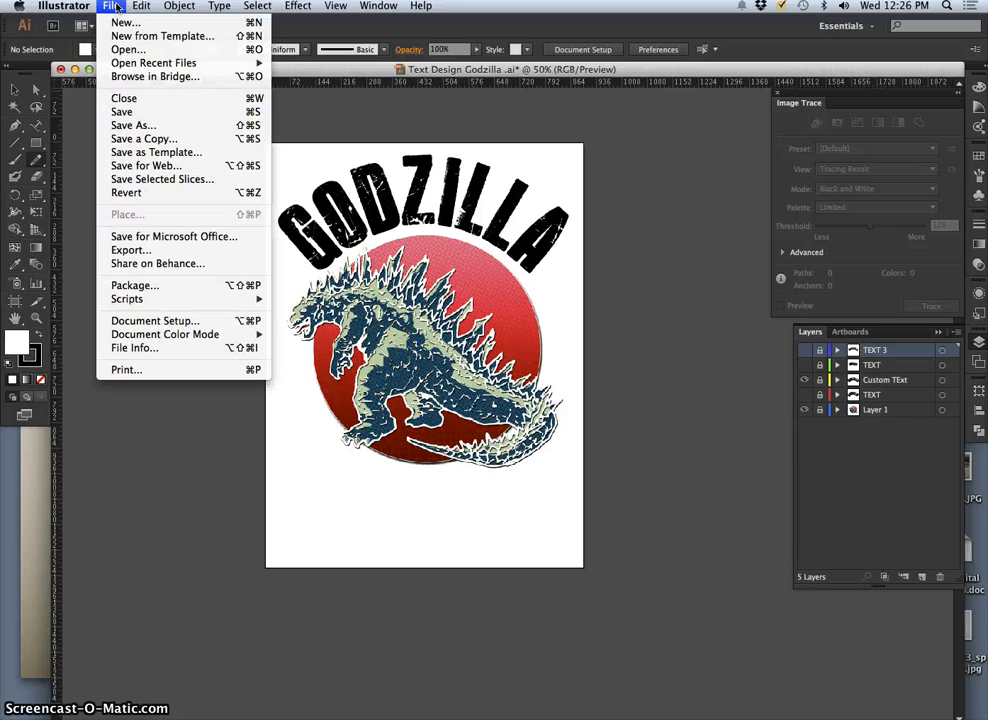